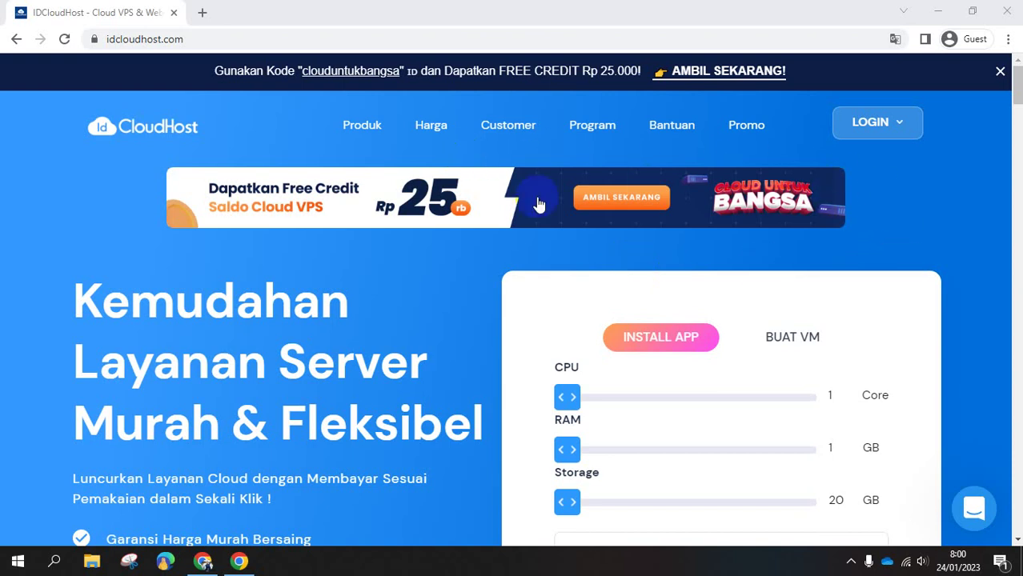
# - Show the Produk menu with its Cloud & Server, Domain & Website and Solutions offerings
pyautogui.moveTo(365, 123)
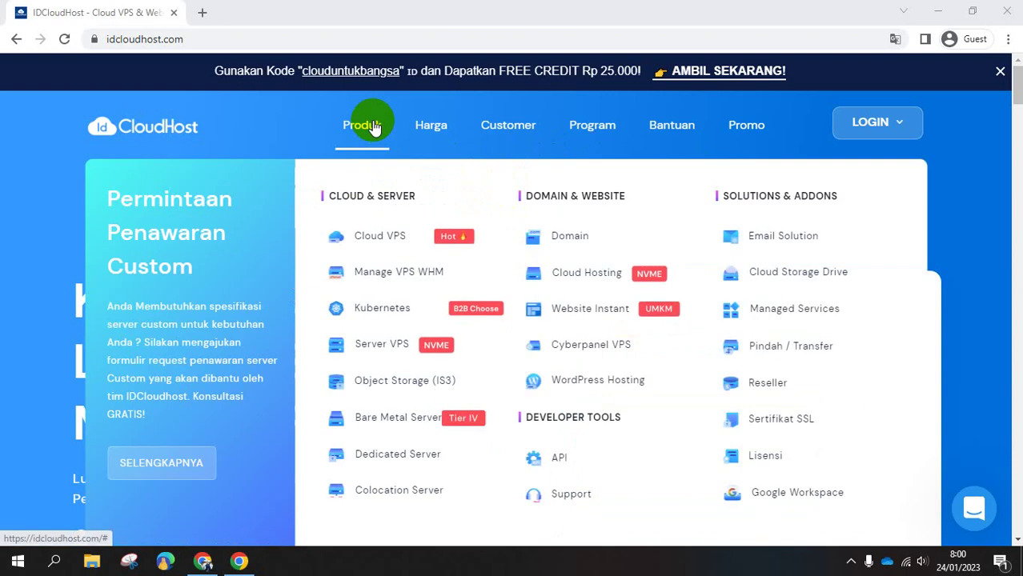
# - Open WordPress Hosting under Domain & Website and dismiss the free-credit promo banner
pyautogui.click(373, 126)
pyautogui.click(354, 130)
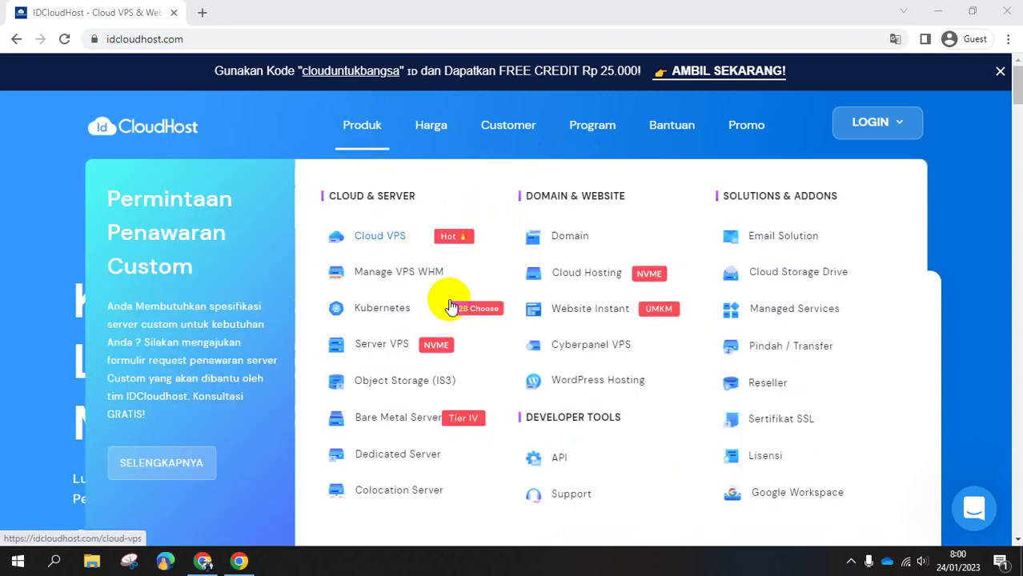
pyautogui.click(566, 381)
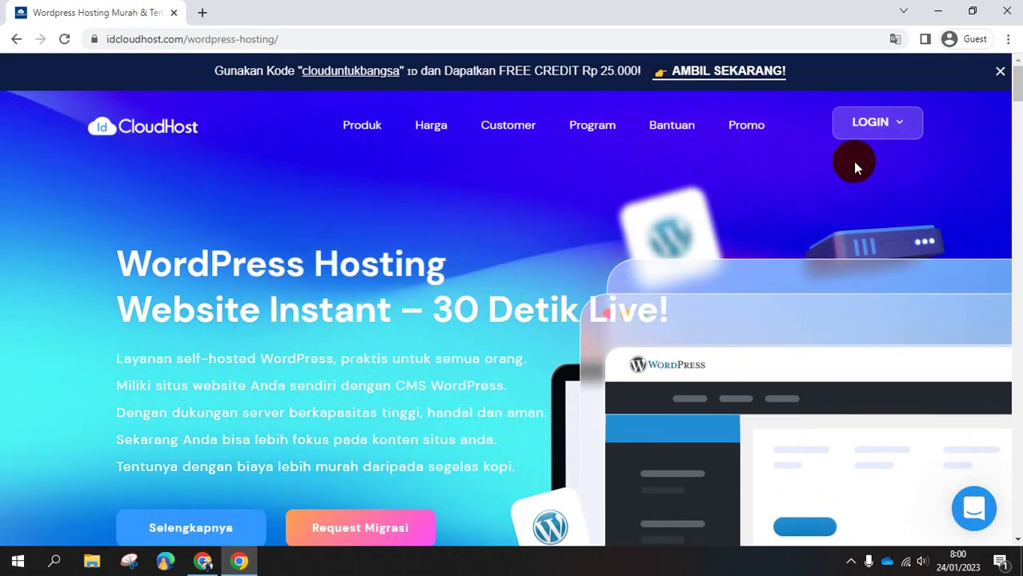
pyautogui.click(1002, 71)
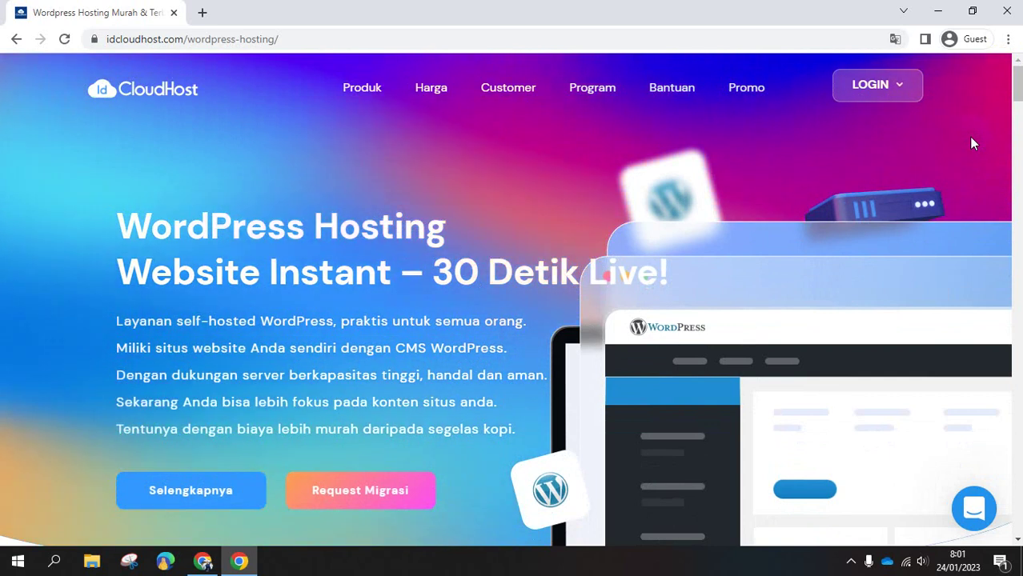
pyautogui.click(971, 140)
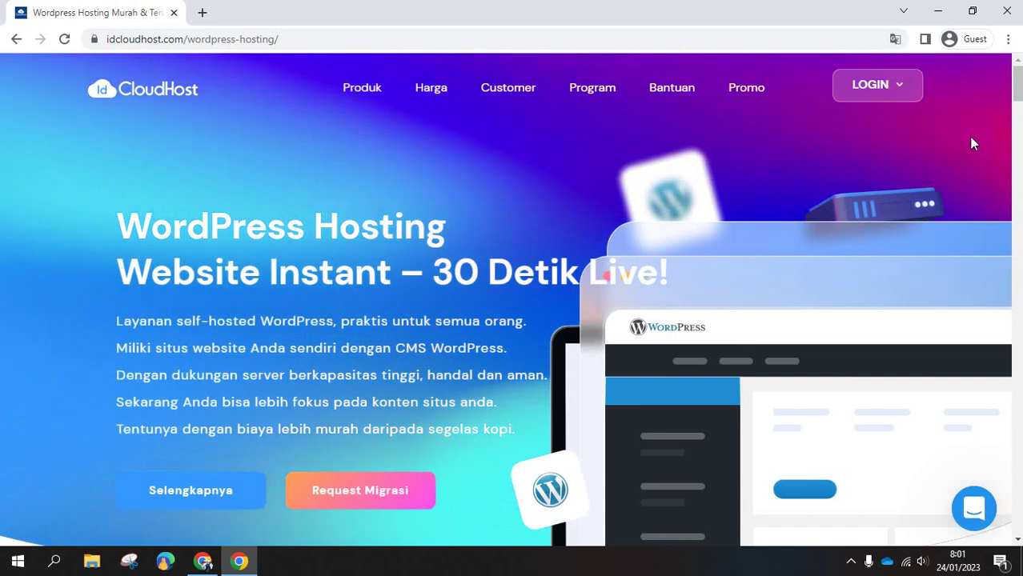
# - Switch Entry pricing to Tahun: Small Rp 60.000, Medium Rp 480.000, Grande Rp 600.000
pyautogui.scroll(-10, 972, 143)
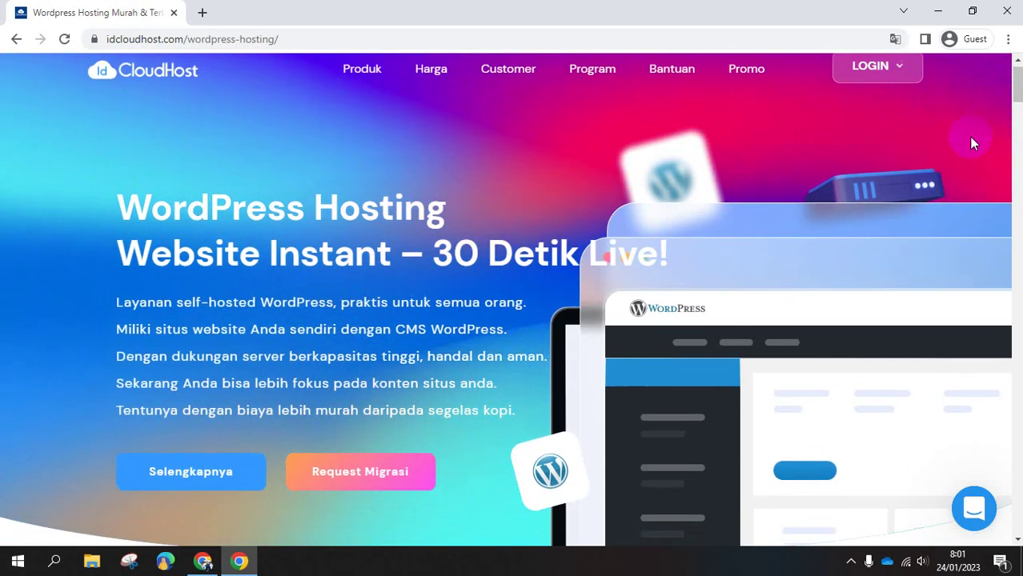
pyautogui.scroll(3, 972, 142)
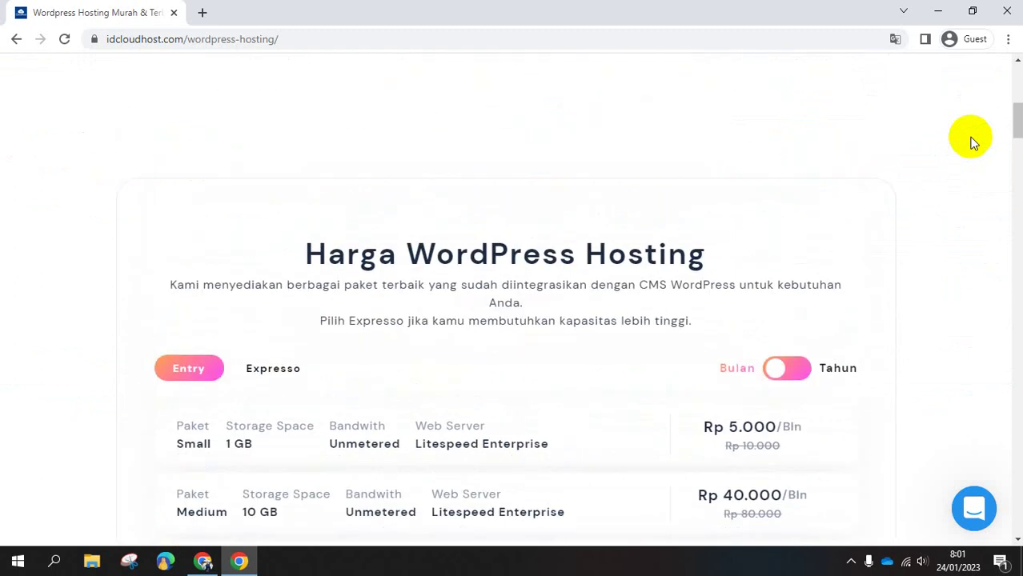
pyautogui.scroll(-1, 972, 143)
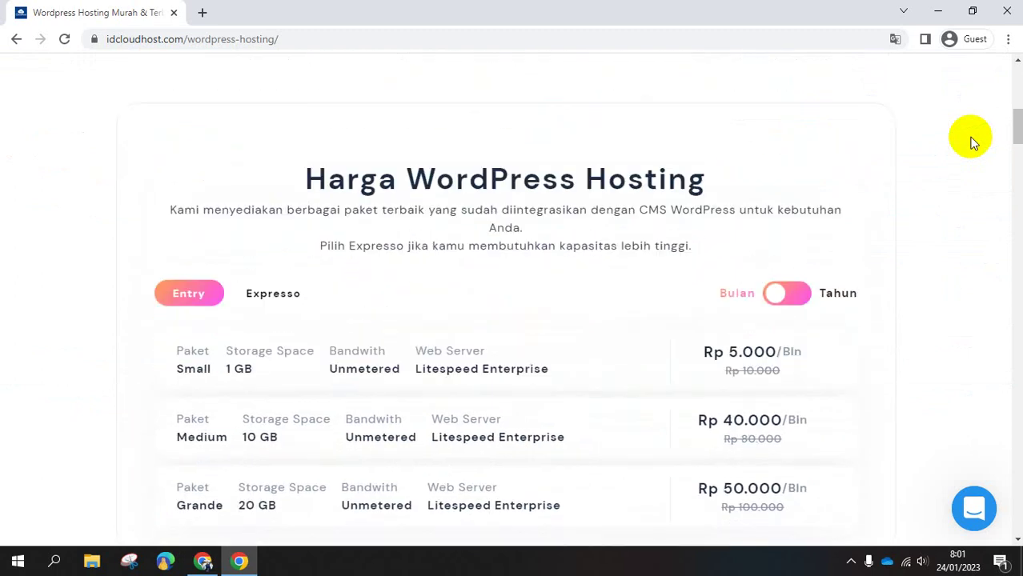
pyautogui.scroll(-1, 972, 142)
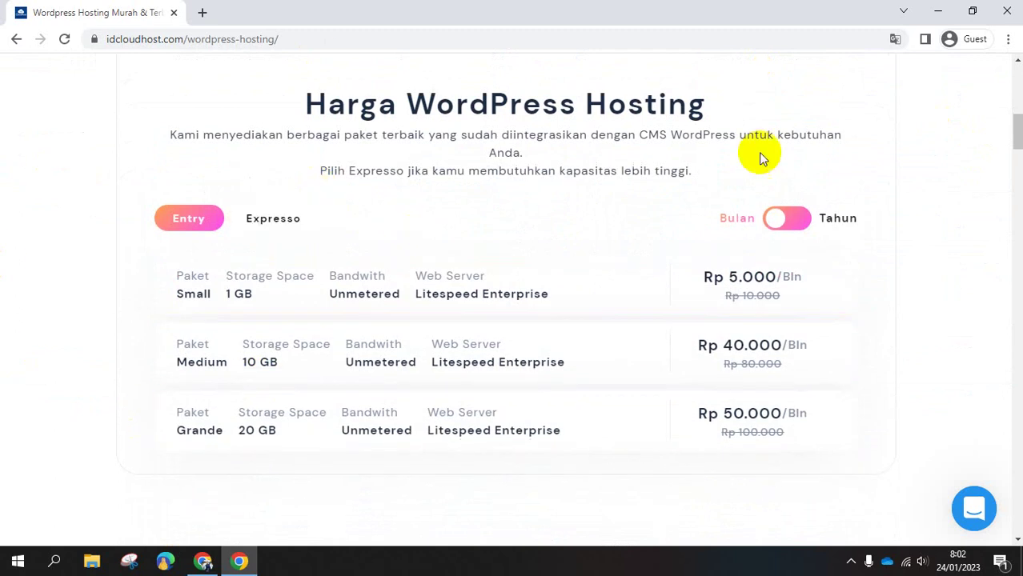
pyautogui.click(792, 218)
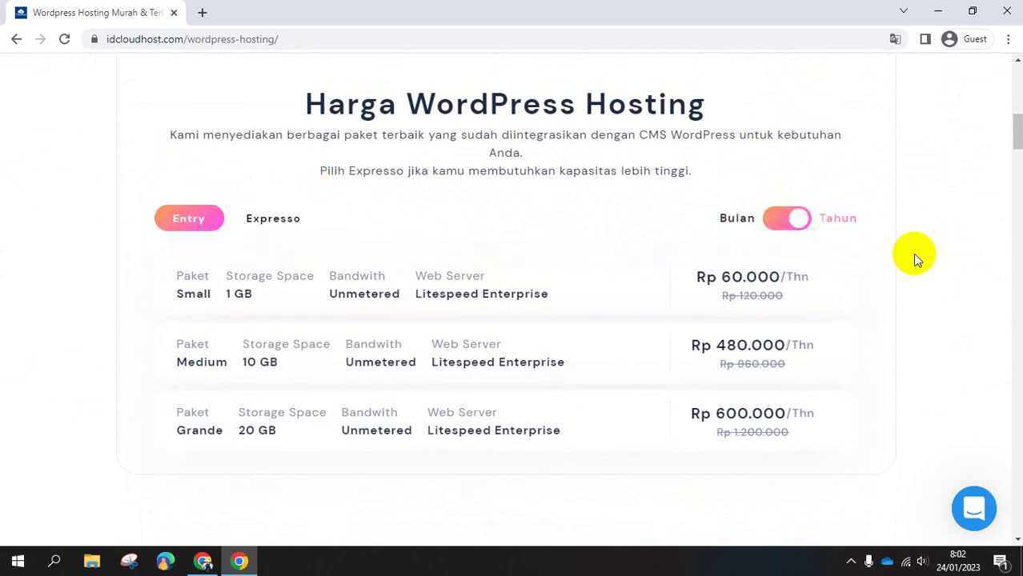
pyautogui.scroll(1, 915, 256)
pyautogui.scroll(-1, 917, 258)
pyautogui.scroll(1, 916, 257)
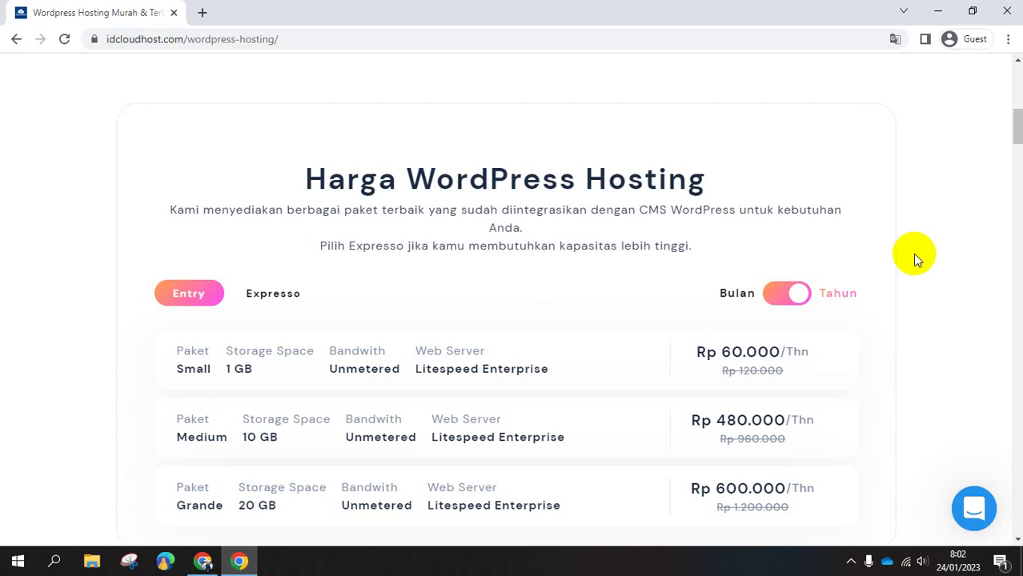
pyautogui.scroll(-1, 909, 234)
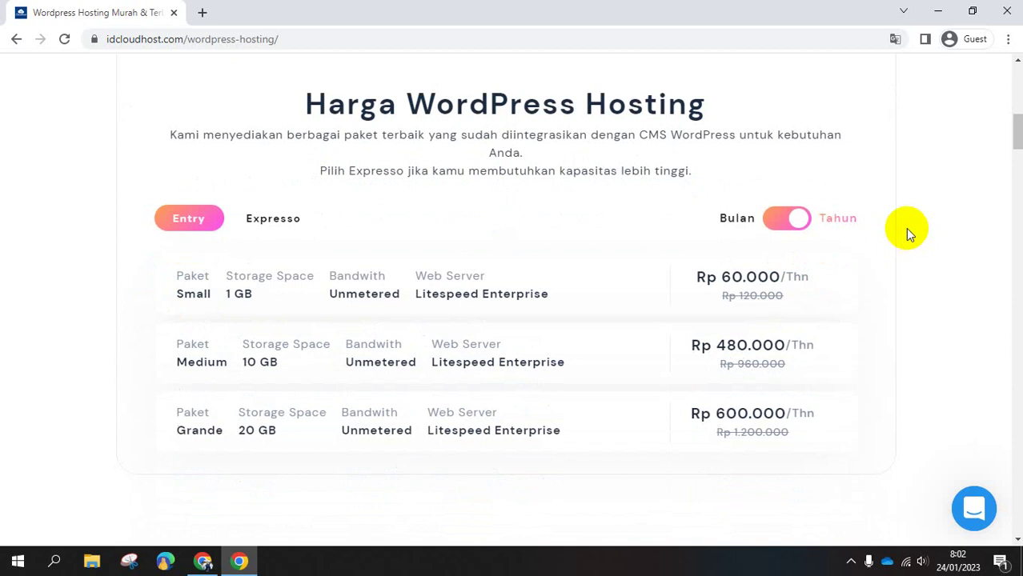
pyautogui.moveTo(171, 293)
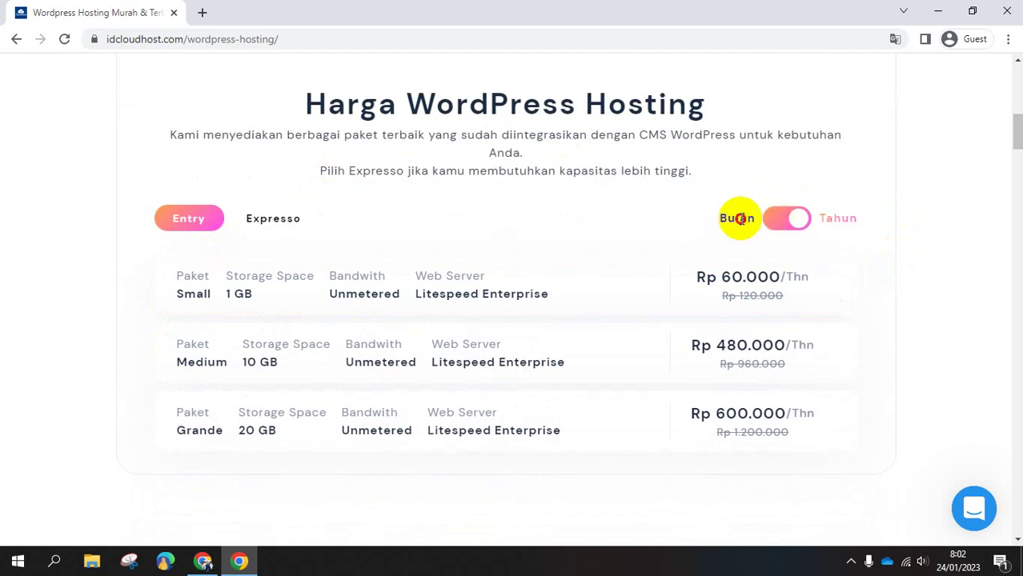
pyautogui.click(776, 224)
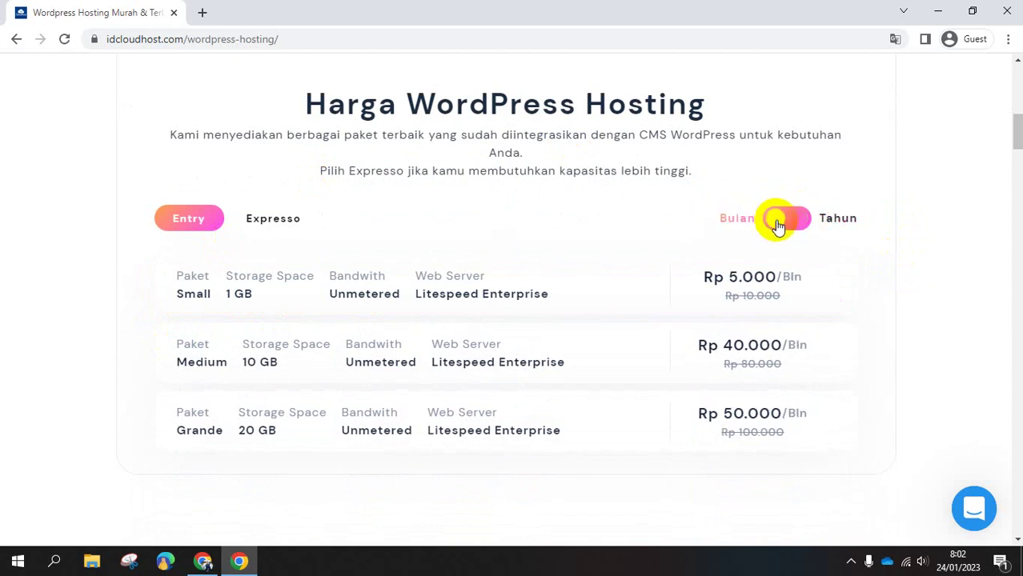
pyautogui.click(791, 227)
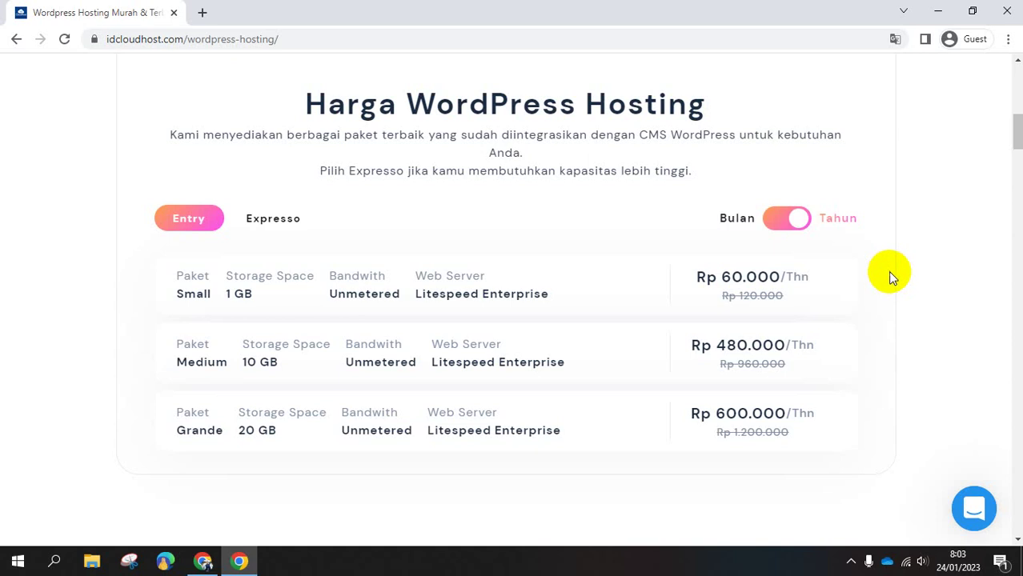
pyautogui.moveTo(759, 398)
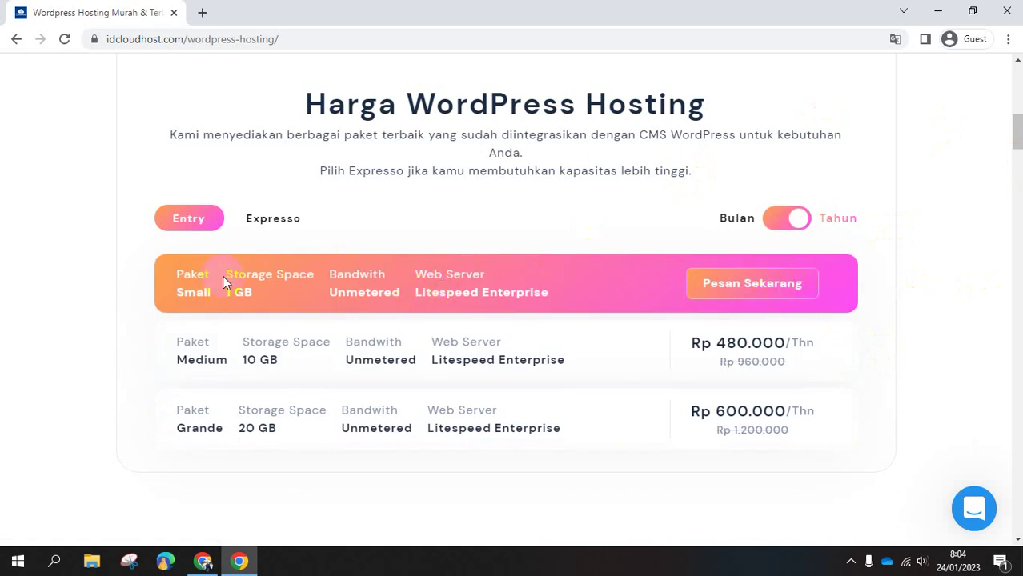
# - Order the Small Entry plan, opening the cart at the new-domain registration step
pyautogui.click(736, 294)
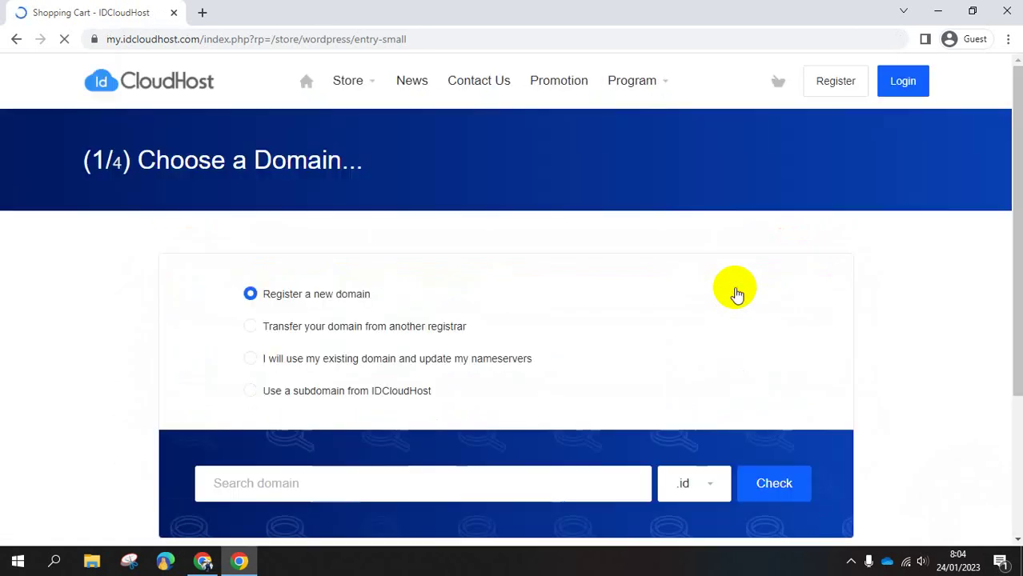
pyautogui.scroll(-2, 770, 288)
pyautogui.scroll(1, 773, 285)
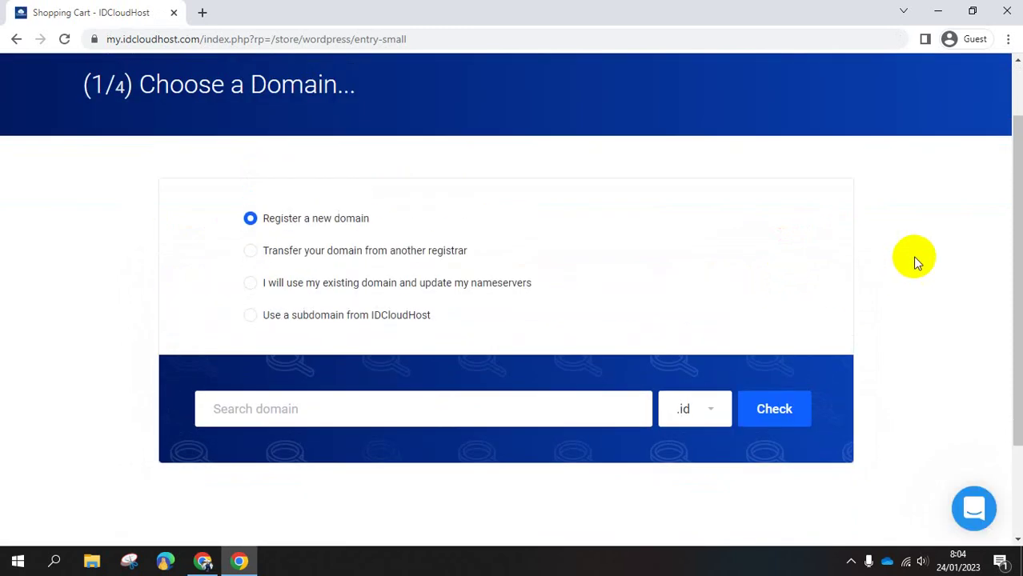
pyautogui.scroll(-1, 917, 264)
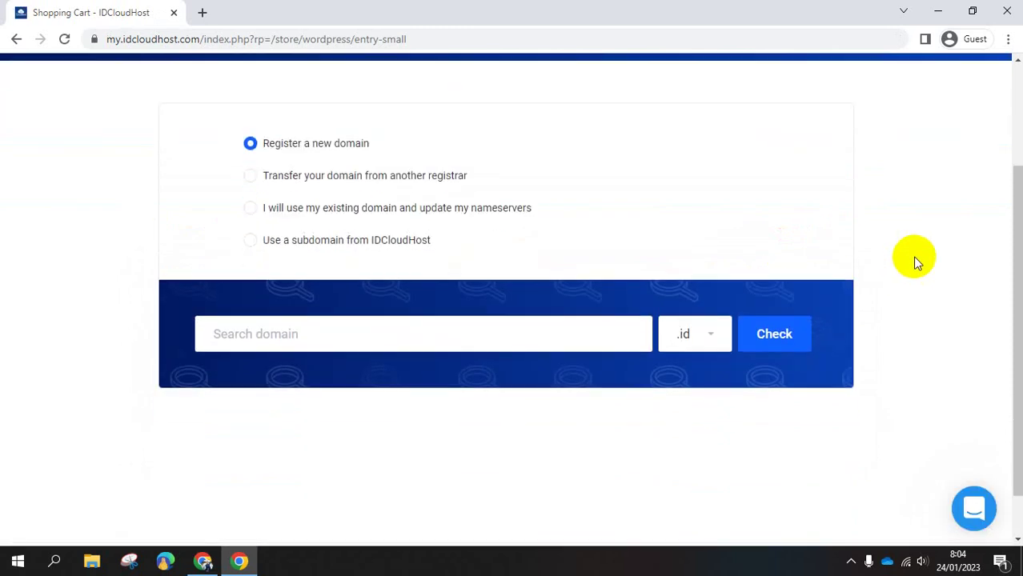
pyautogui.scroll(-1, 888, 272)
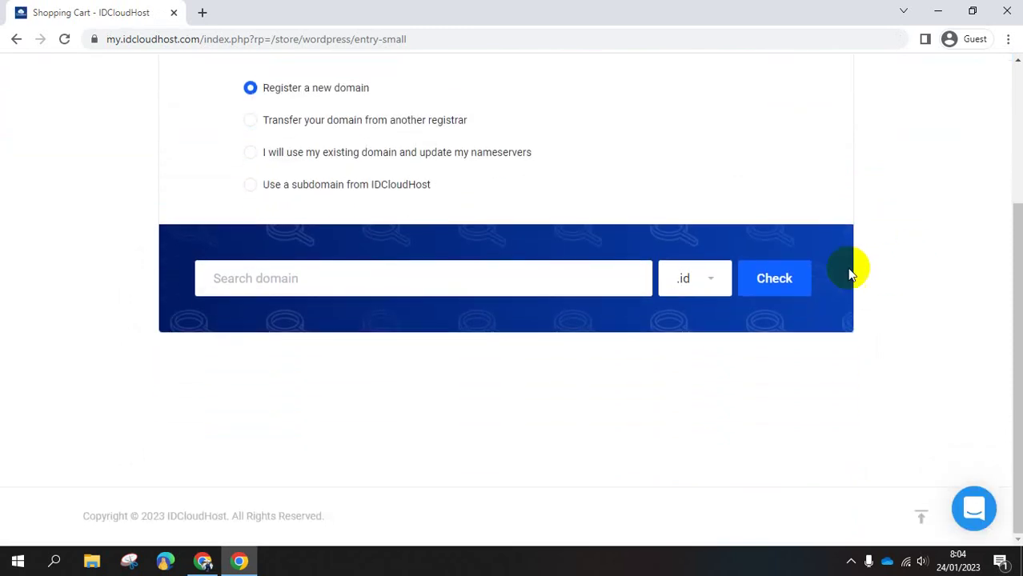
# - Browse the dropdown of available domain extensions
pyautogui.click(714, 285)
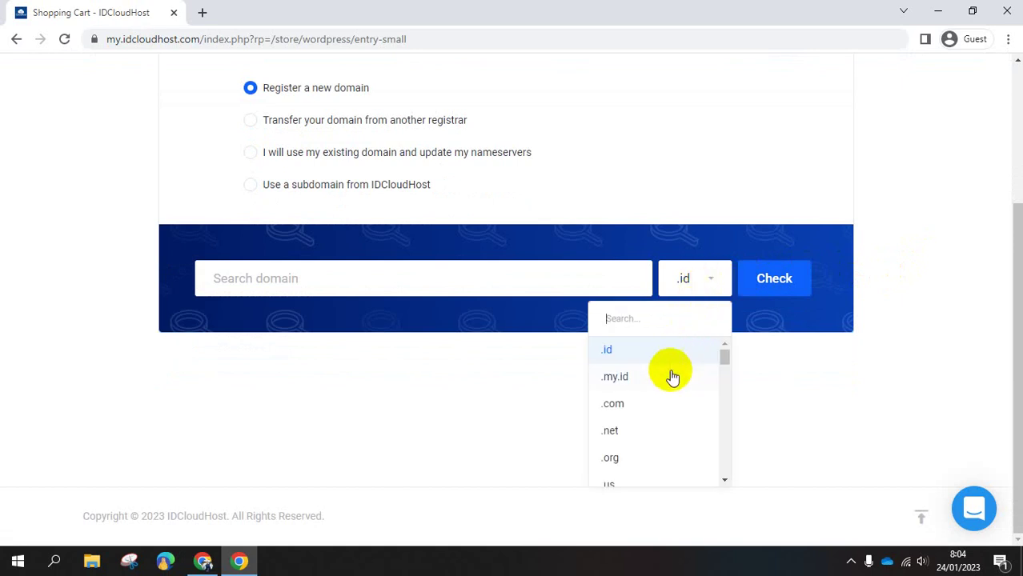
pyautogui.scroll(-1, 659, 394)
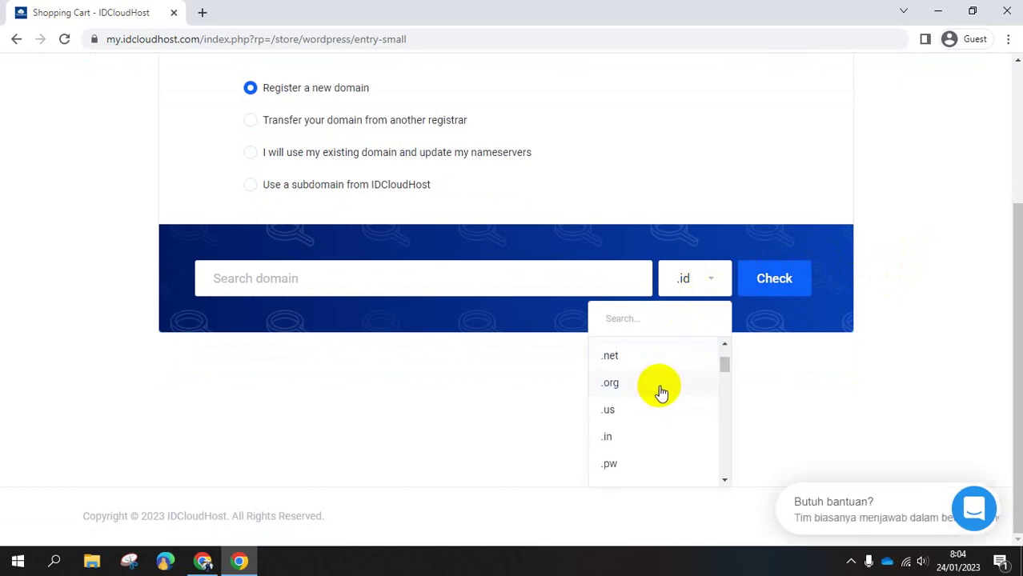
pyautogui.scroll(-2, 656, 408)
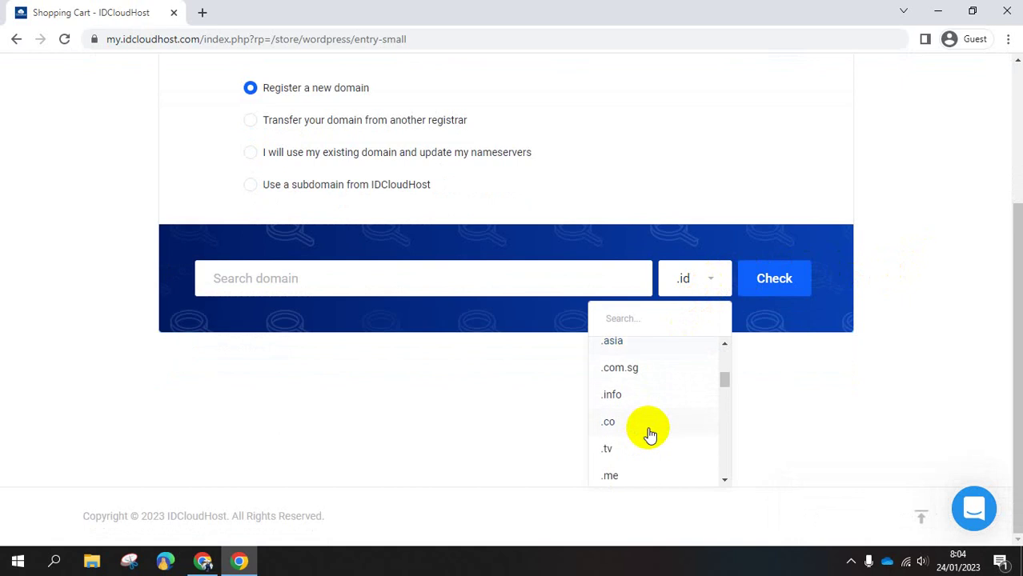
pyautogui.scroll(-2, 648, 435)
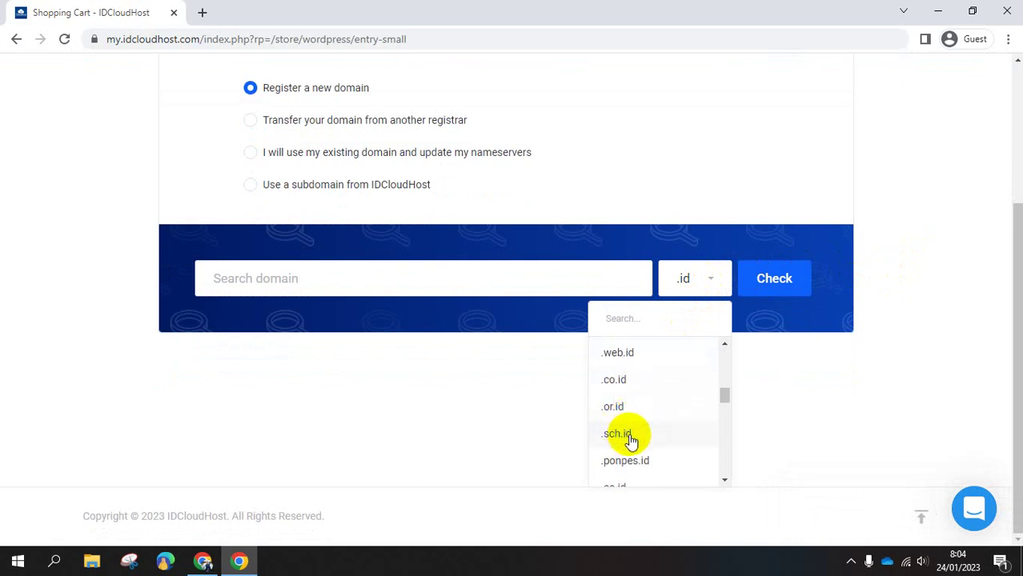
pyautogui.scroll(6, 630, 439)
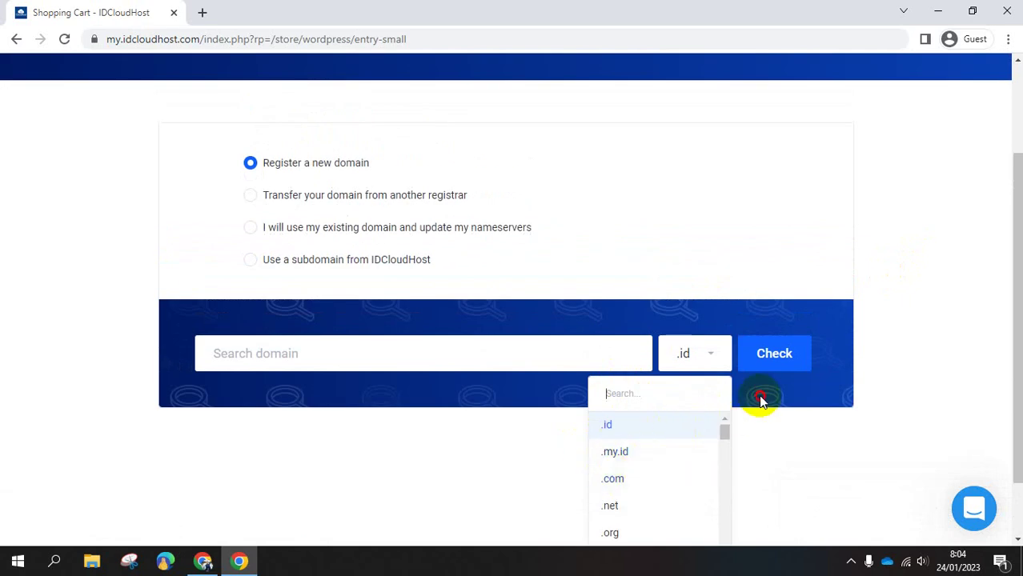
# - Check the chosen domain name with the .my.id extension; it's available for Rp.10,000
pyautogui.click(759, 400)
pyautogui.click(575, 358)
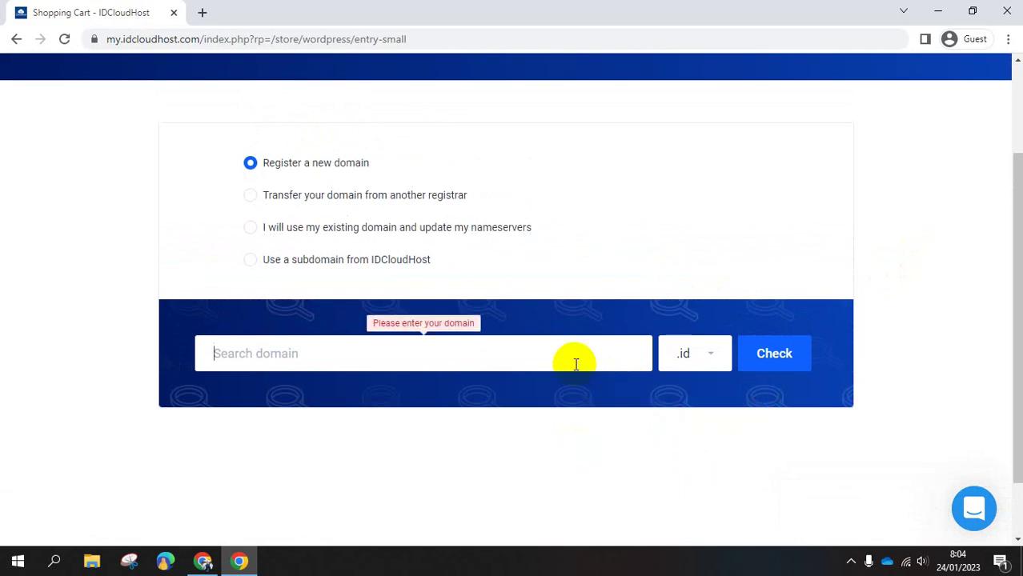
pyautogui.scroll(-2, 572, 368)
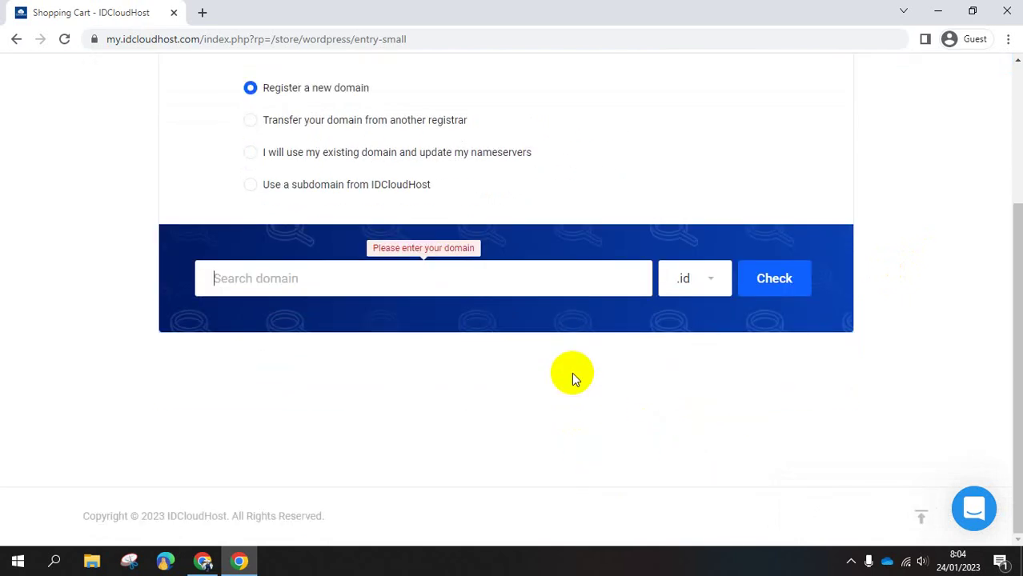
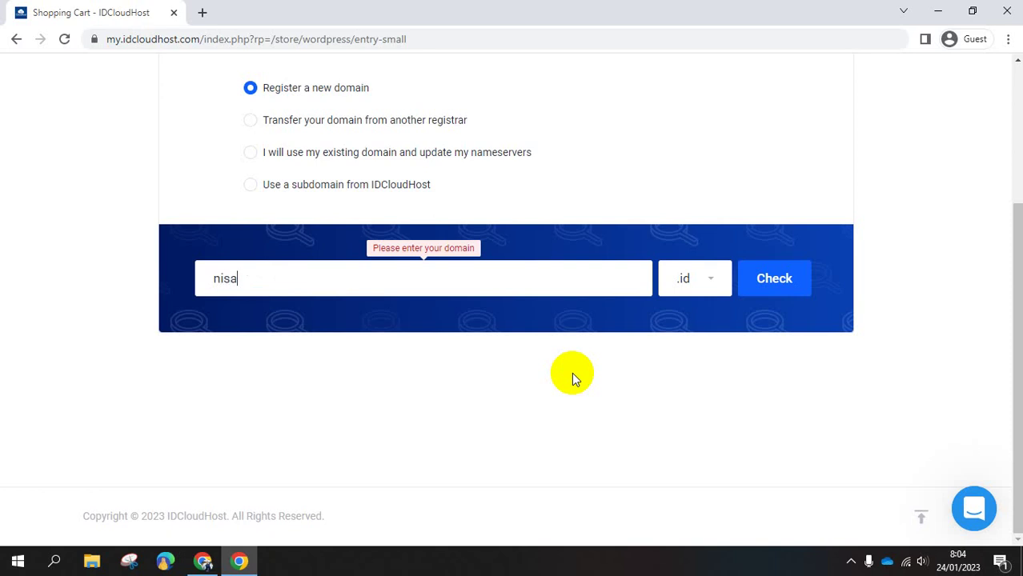
pyautogui.click(678, 292)
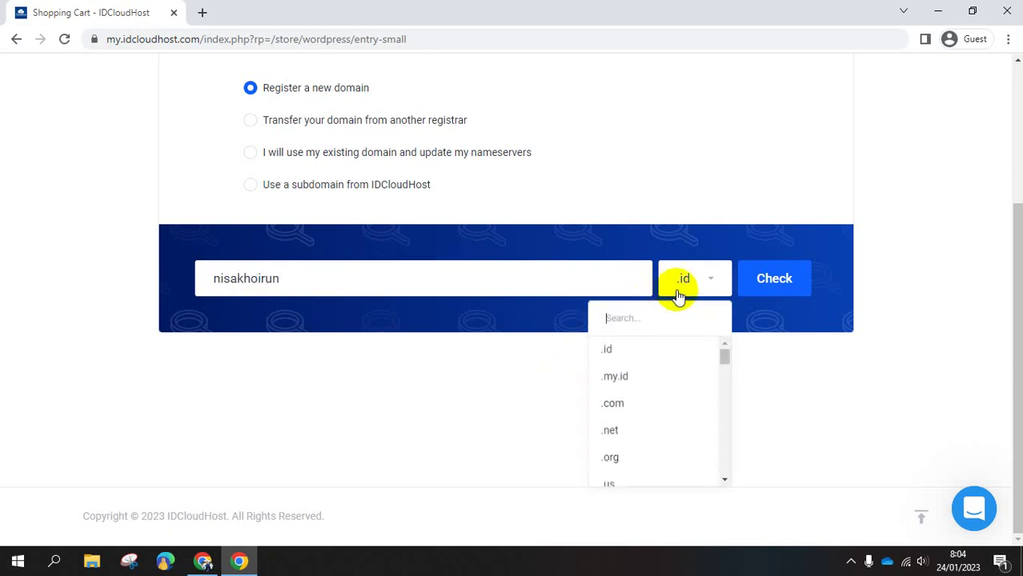
pyautogui.click(620, 381)
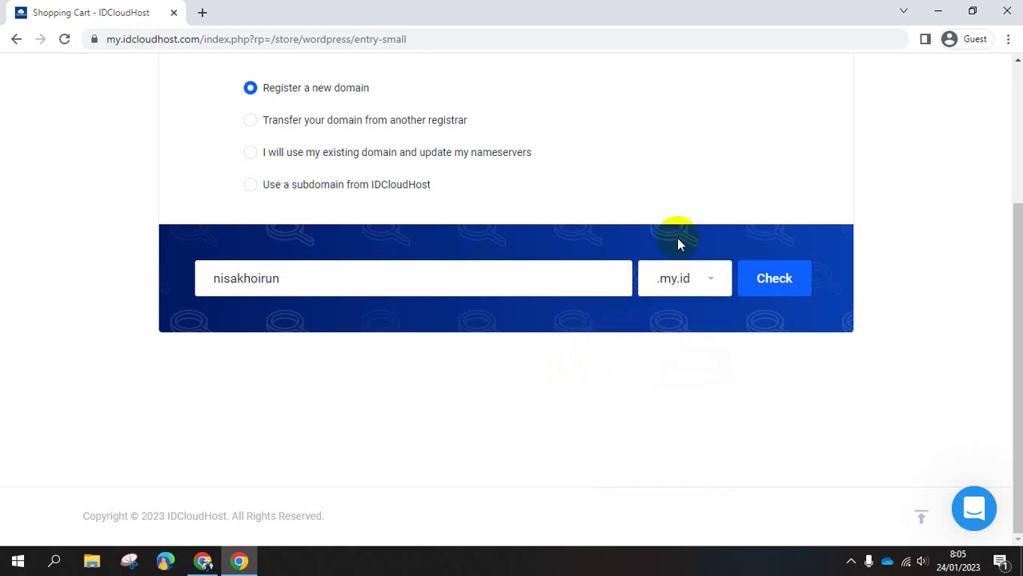
pyautogui.click(774, 282)
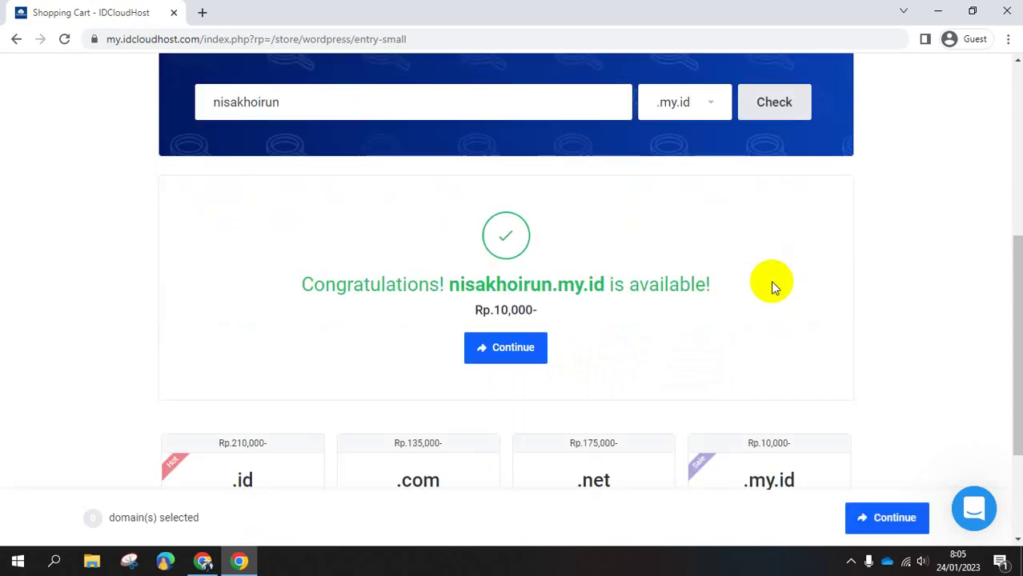
# - Add the .my.id domain to the cart and continue to step 2/4, Configure
pyautogui.scroll(-2, 770, 280)
pyautogui.scroll(1, 747, 233)
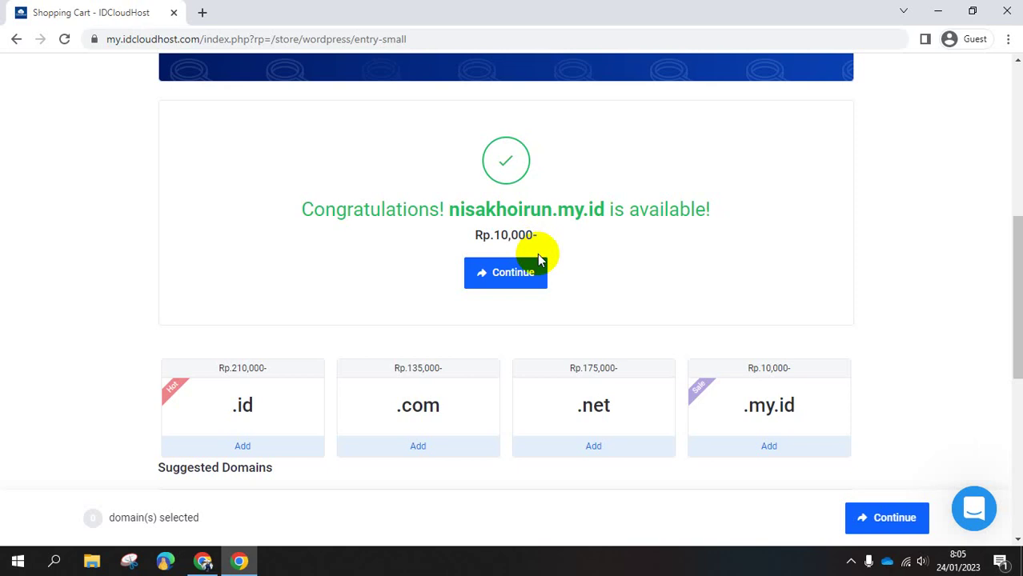
pyautogui.click(516, 276)
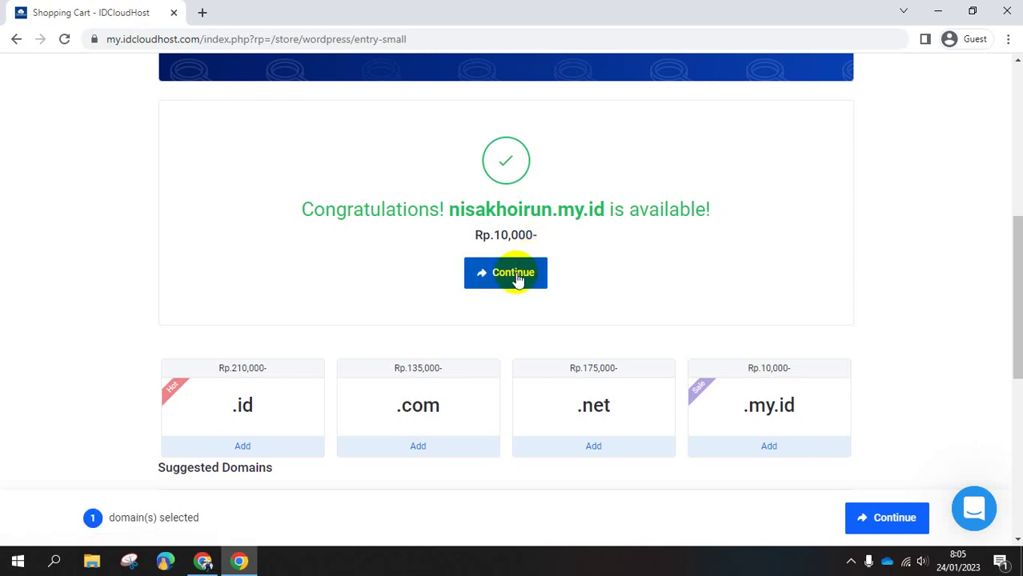
pyautogui.click(517, 276)
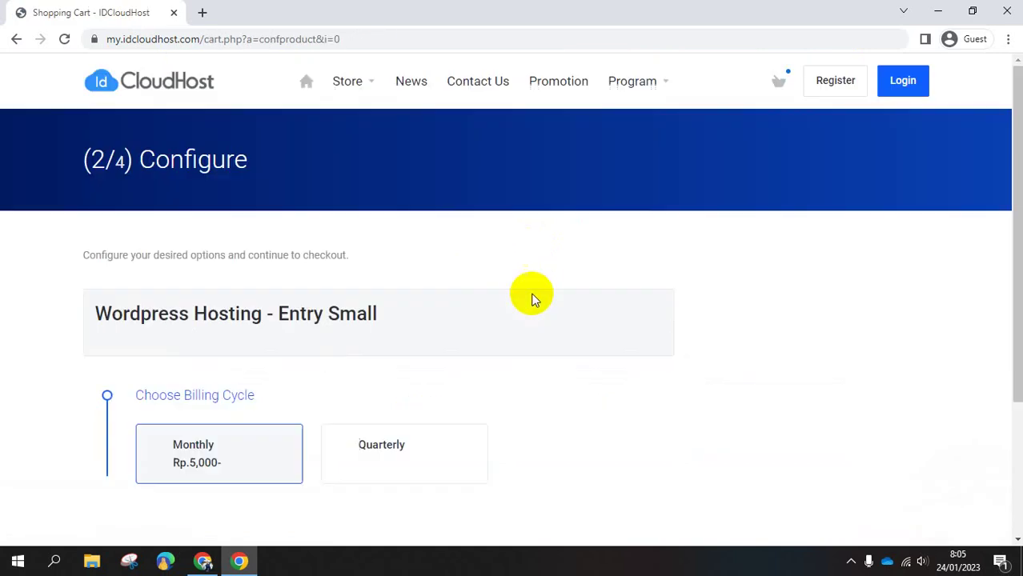
# - Set billing to Annually at Rp.60,000, making Total Due Today Rp.66,600 with PPN
pyautogui.scroll(-4, 533, 298)
pyautogui.scroll(2, 533, 297)
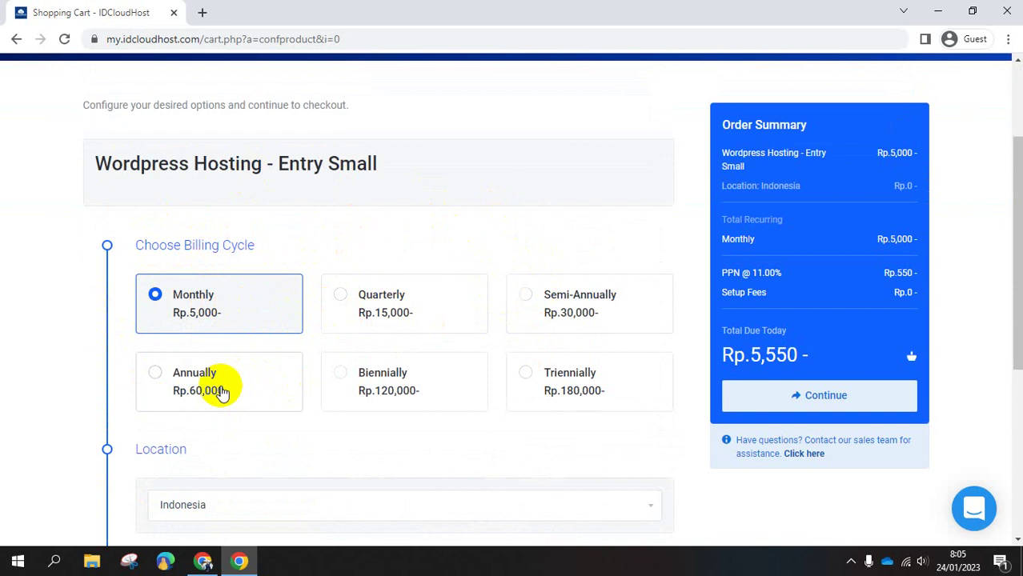
pyautogui.click(223, 389)
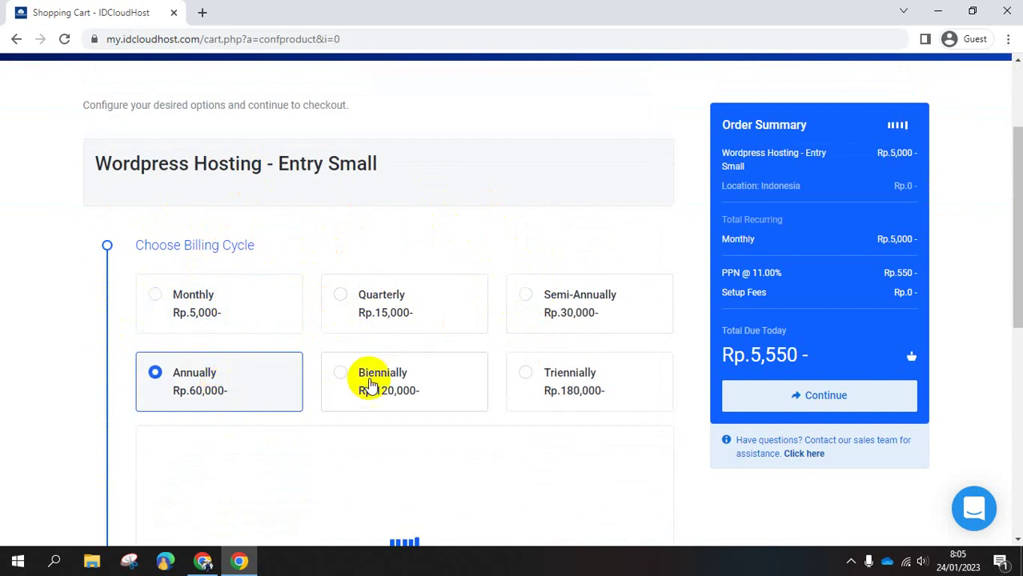
pyautogui.click(379, 384)
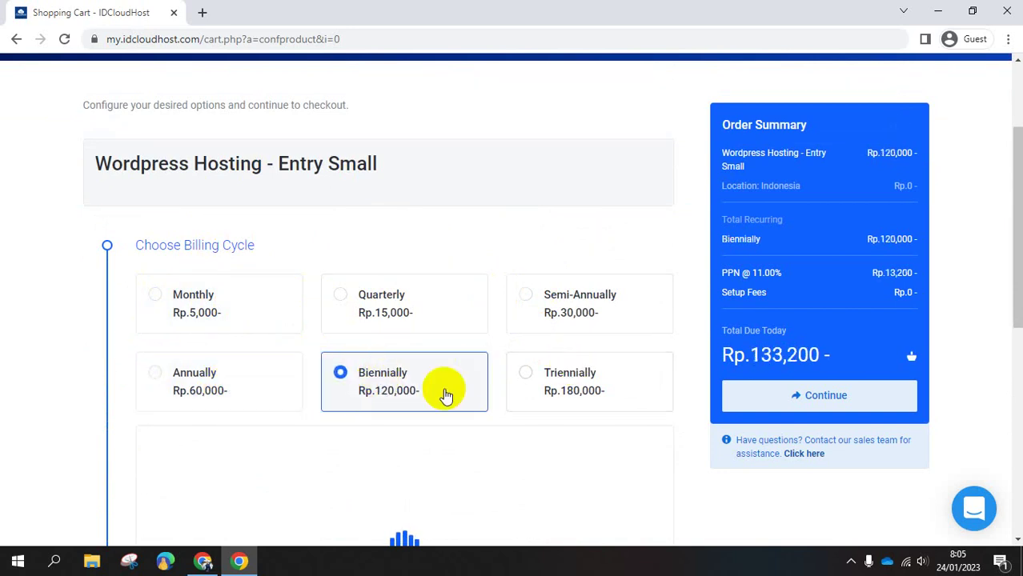
pyautogui.click(219, 397)
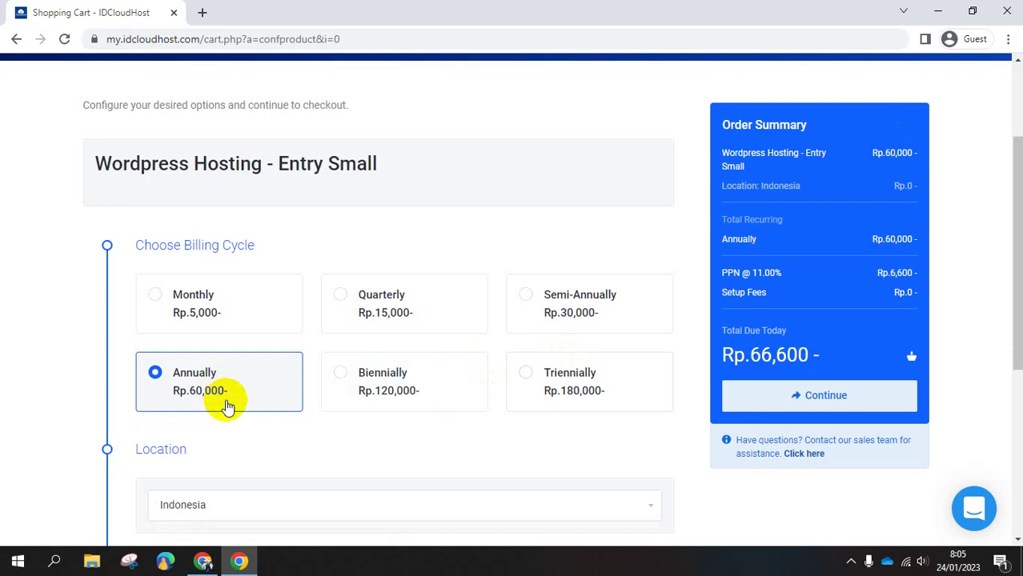
pyautogui.scroll(-1, 234, 380)
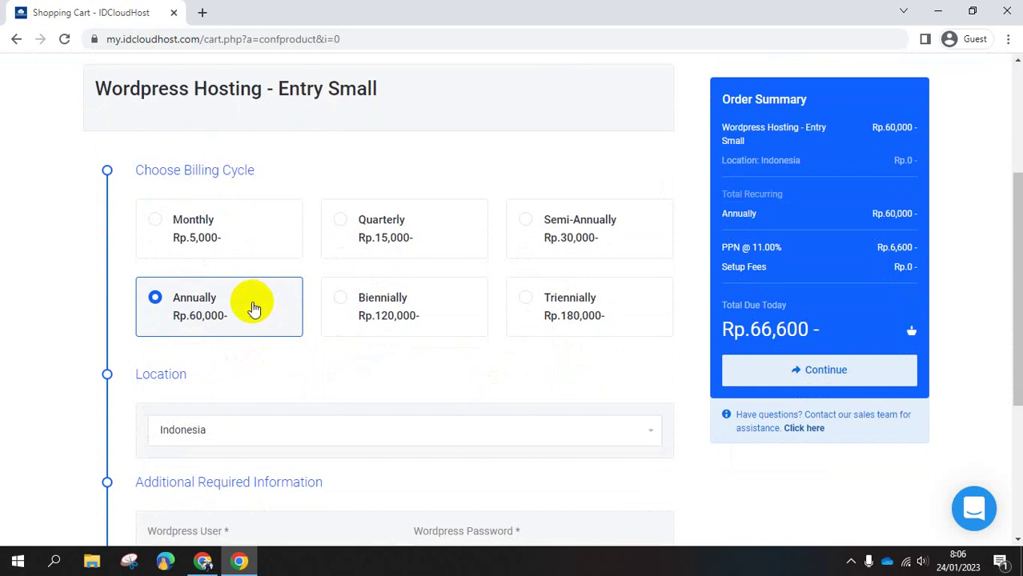
# - Fill in the Wordpress User field with the chosen username
pyautogui.scroll(-3, 253, 306)
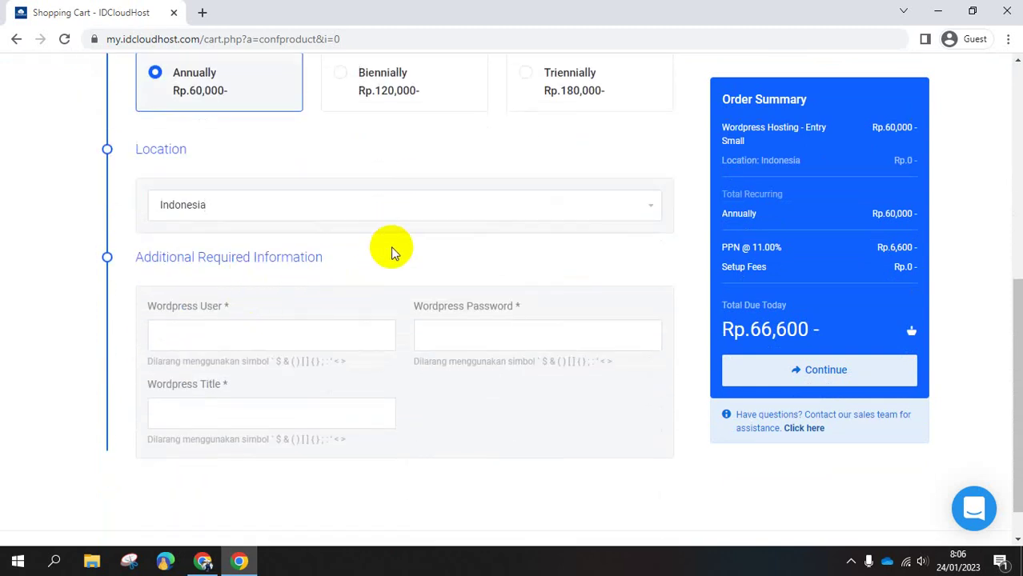
pyautogui.scroll(-1, 391, 252)
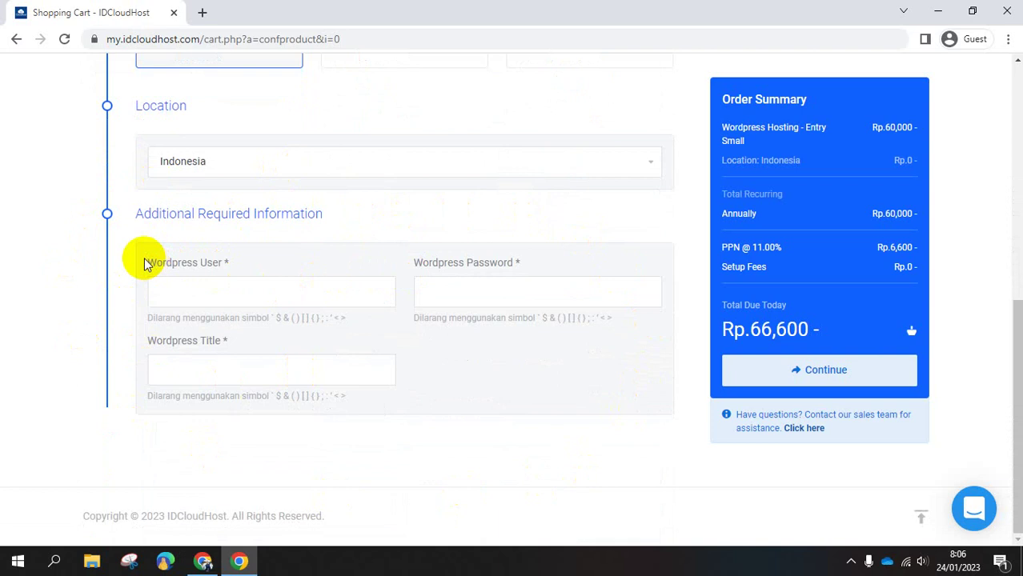
pyautogui.click(204, 292)
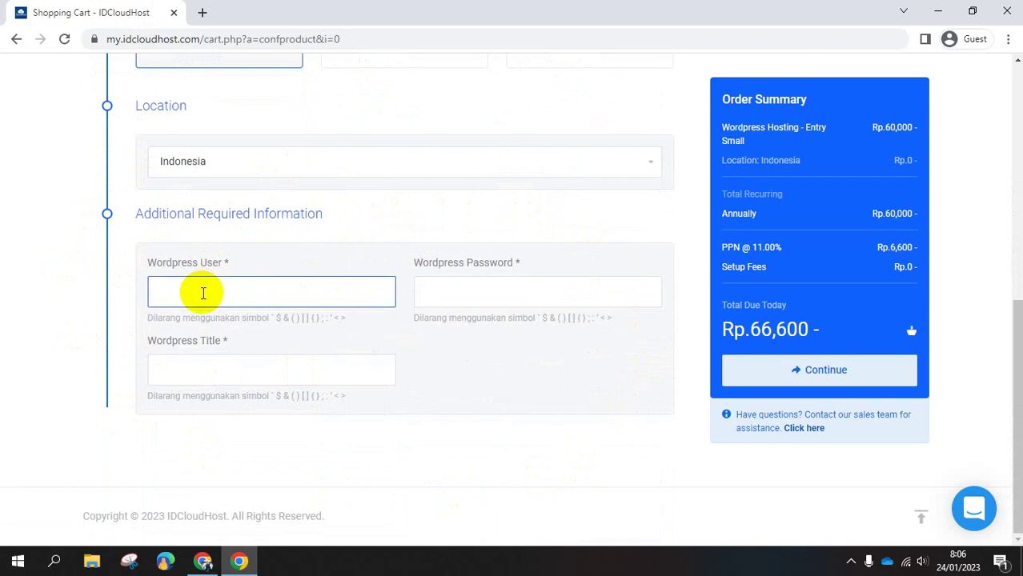
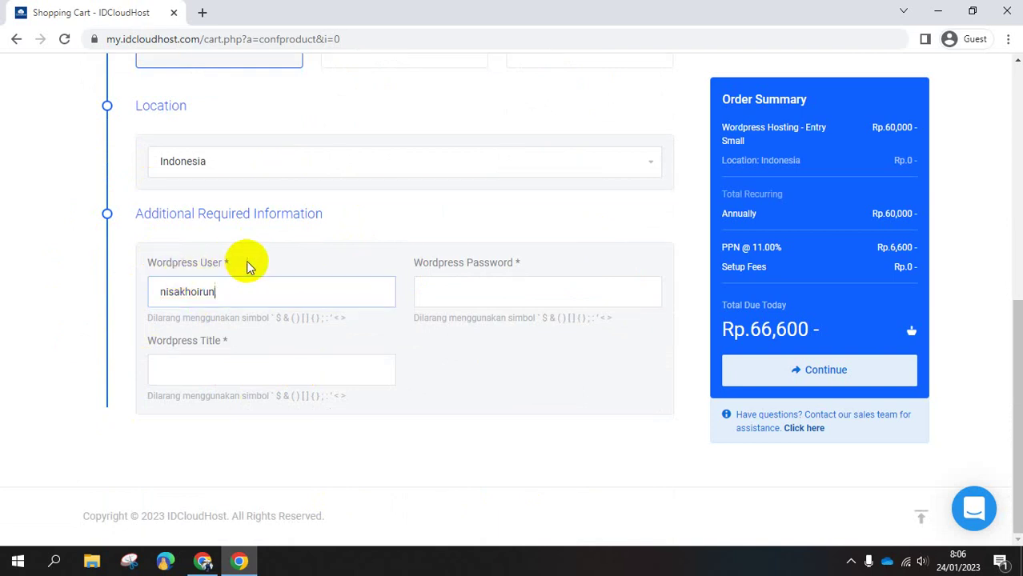
pyautogui.click(253, 331)
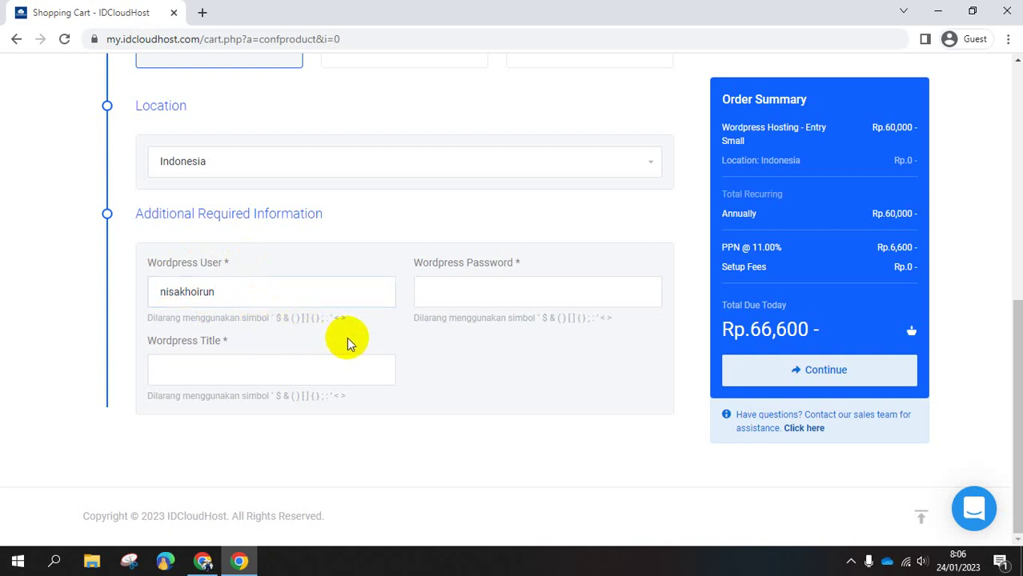
pyautogui.moveTo(356, 321); pyautogui.dragTo(321, 320)
pyautogui.click(230, 320)
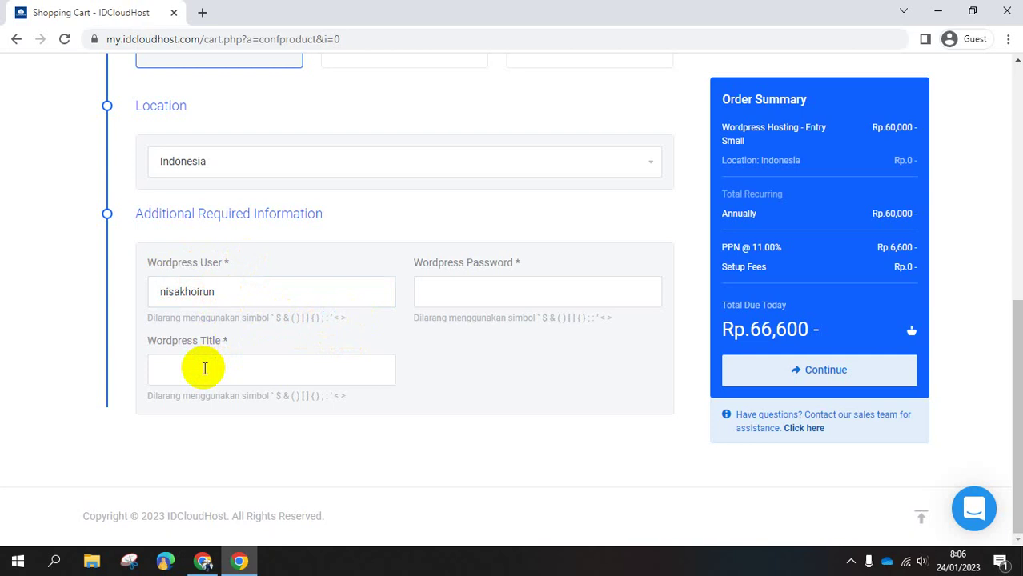
# - Set the Wordpress Title to the site owner's name followed by 'Official'
pyautogui.click(204, 368)
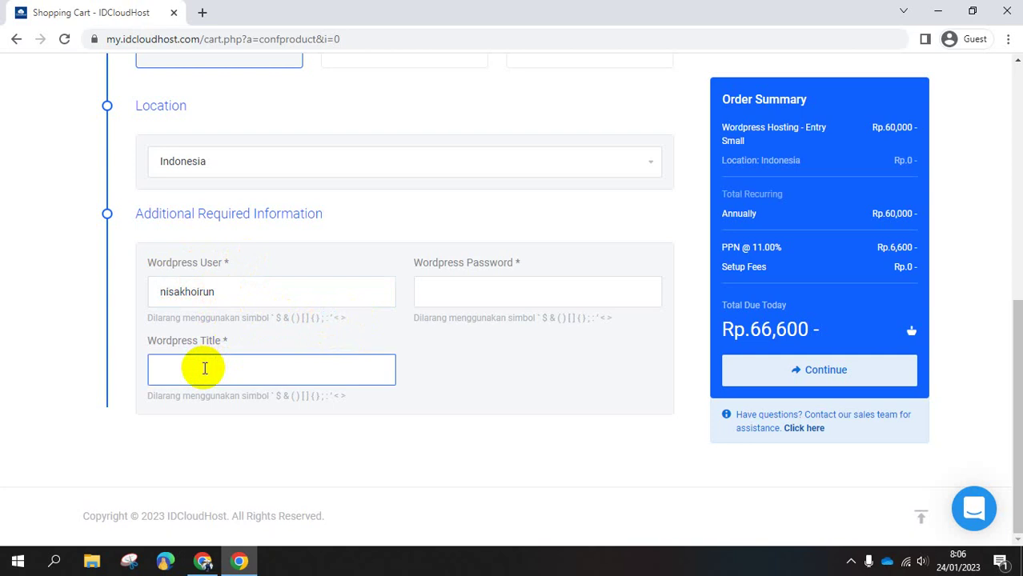
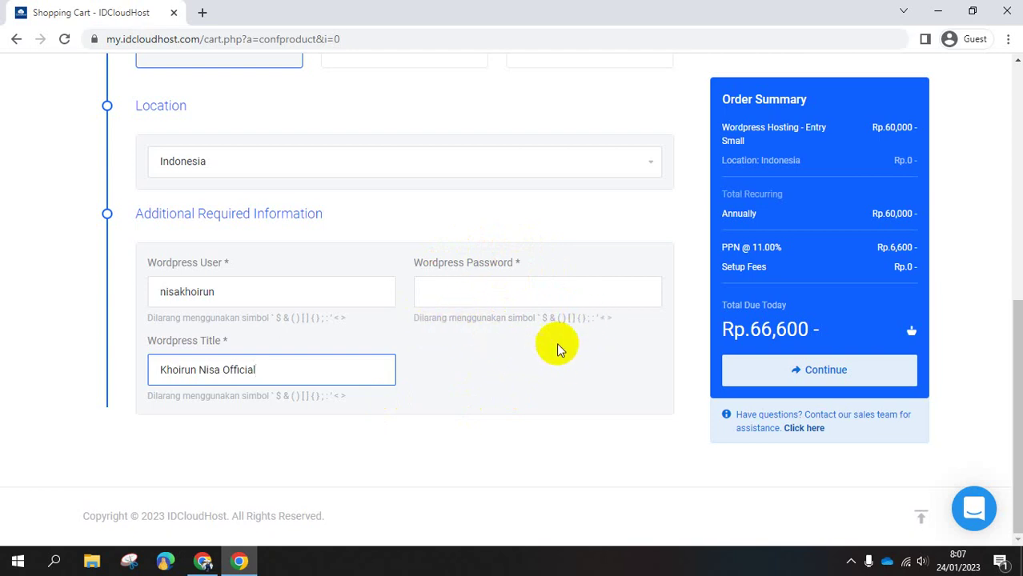
# - Enter the Wordpress Password and submit the configuration to reach Domains Configuration
pyautogui.click(530, 304)
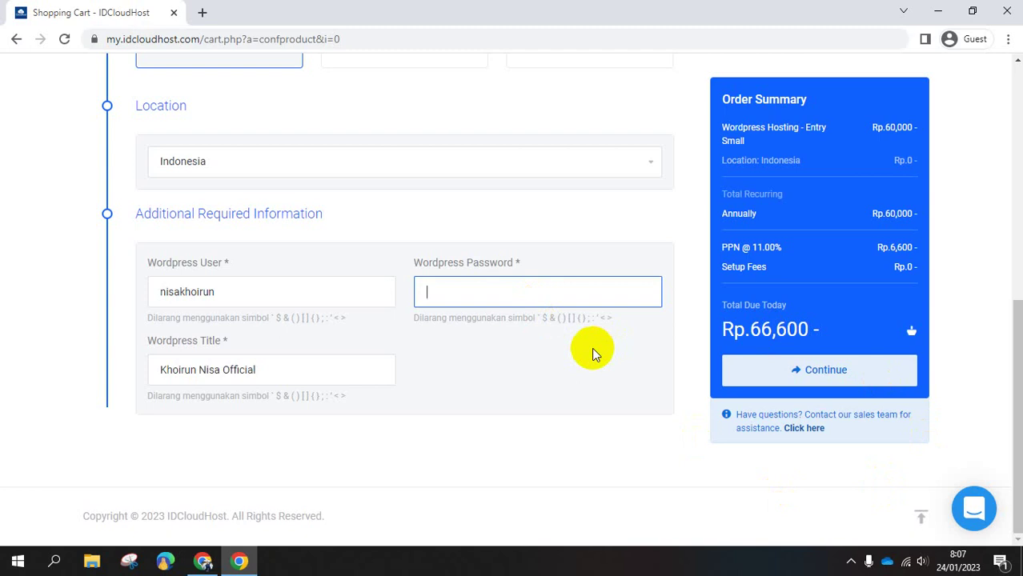
pyautogui.write('••••••••••••')
pyautogui.click(552, 354)
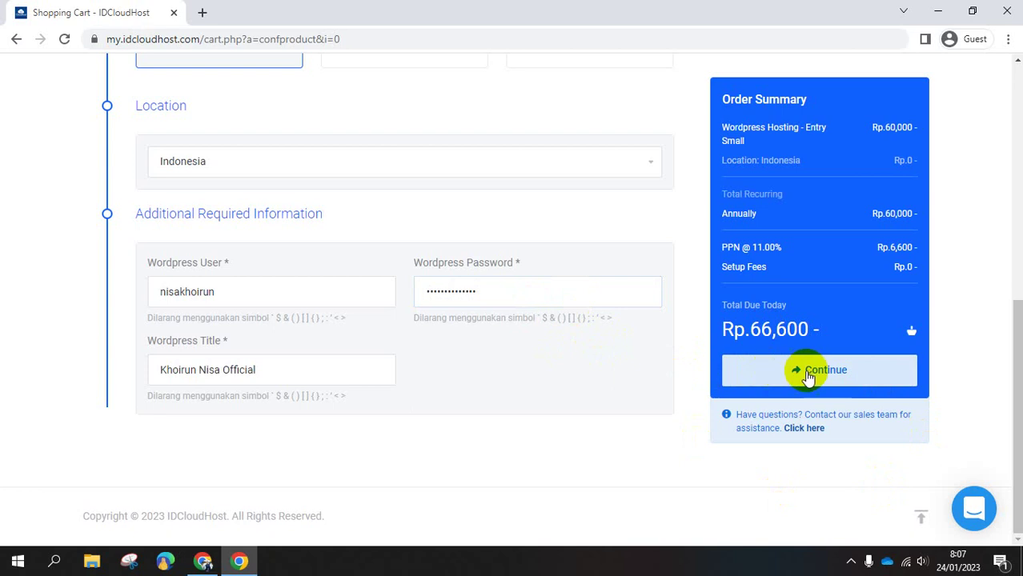
pyautogui.click(808, 374)
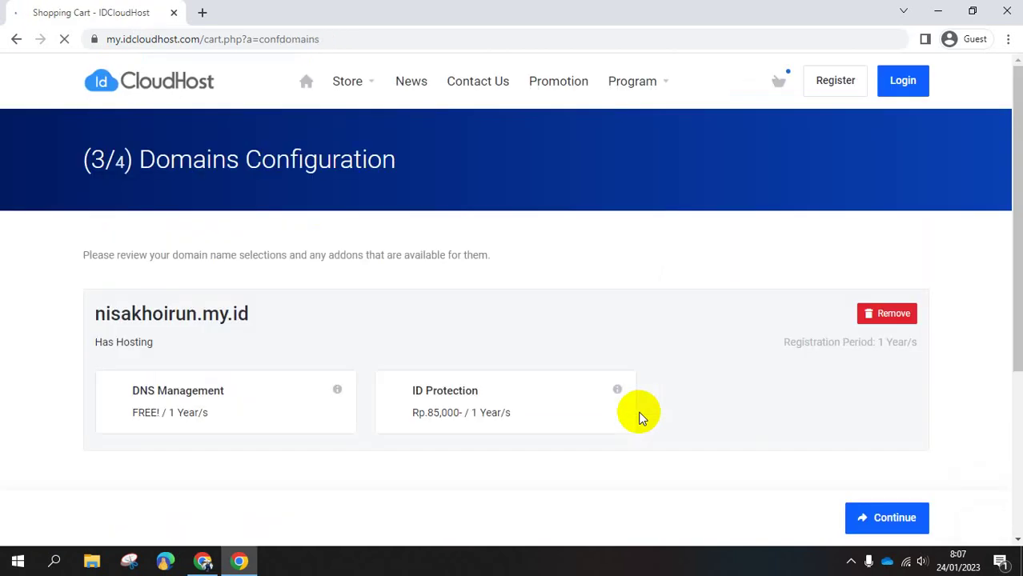
# - Enable free DNS Management and continue to checkout, totalling Rp.77,700 with PPN
pyautogui.scroll(-2, 639, 415)
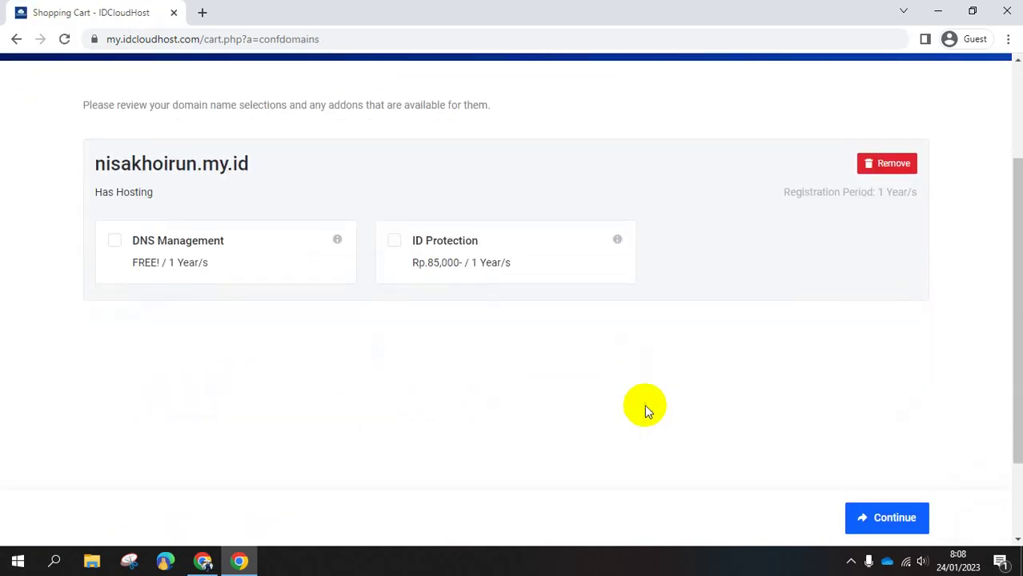
pyautogui.scroll(1, 656, 392)
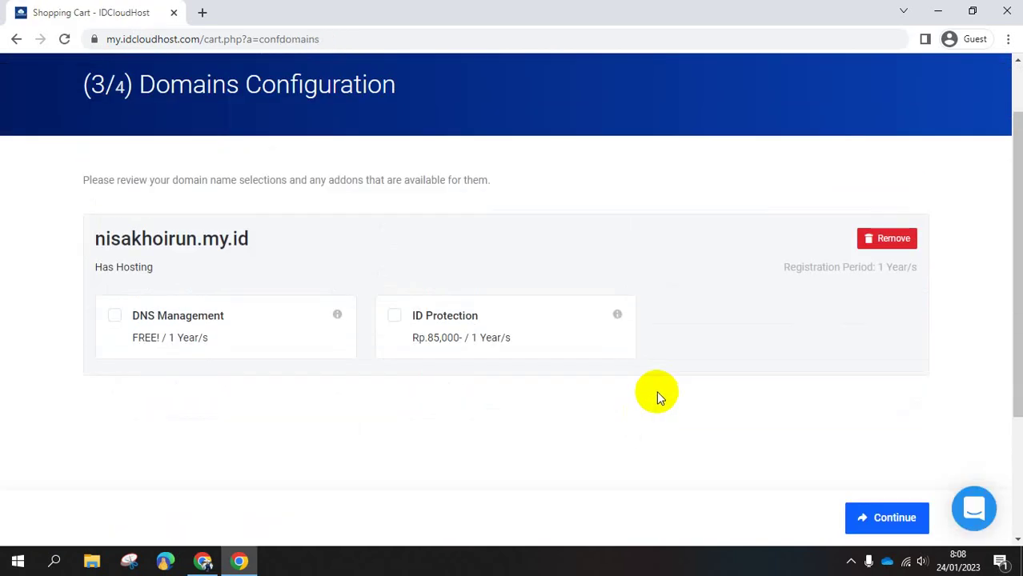
pyautogui.click(114, 316)
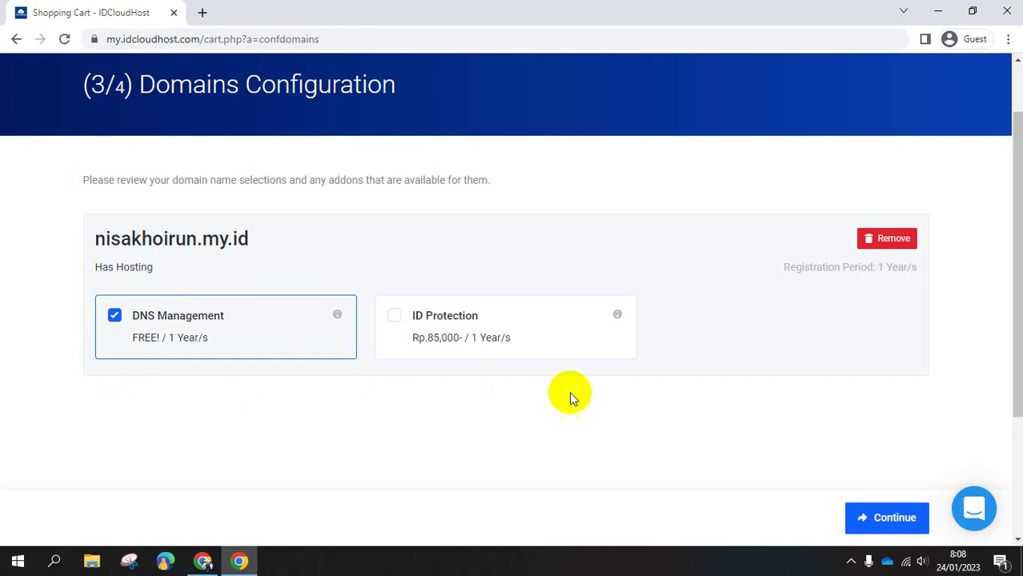
pyautogui.scroll(-3, 568, 392)
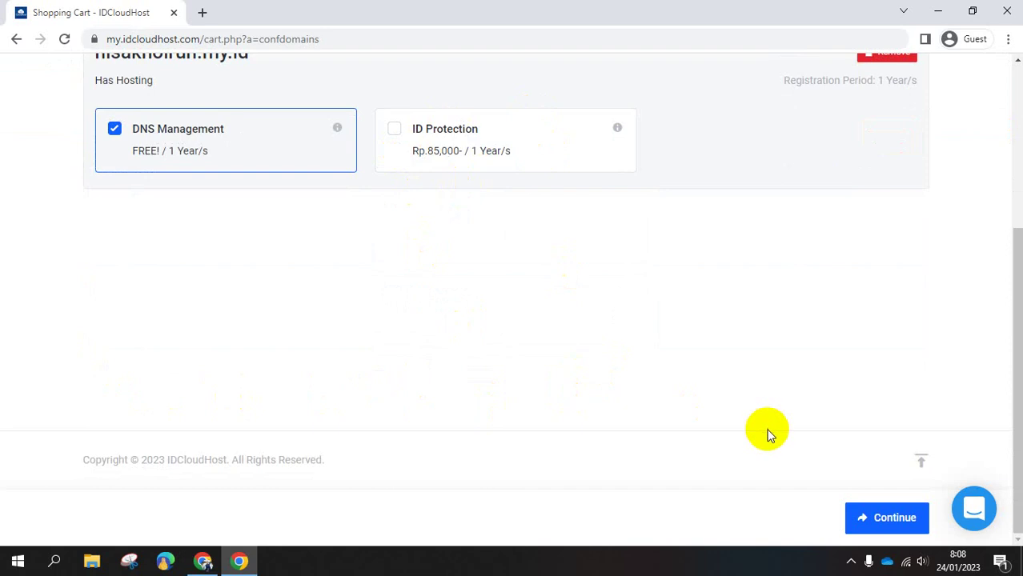
pyautogui.click(864, 521)
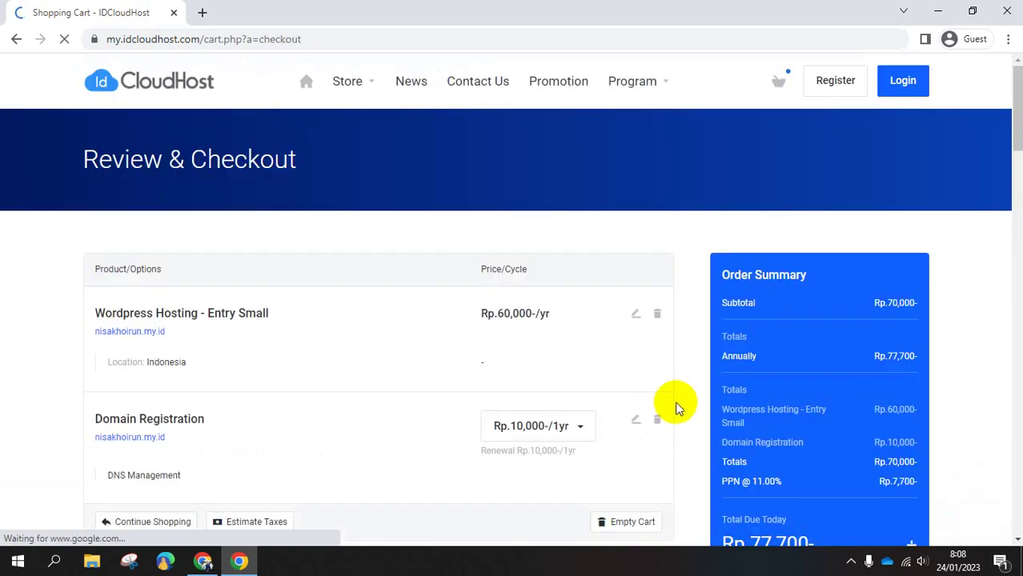
# - Compare the domain's 1–5 year registration prices and keep 1 year at Rp.10,000
pyautogui.scroll(-1, 685, 400)
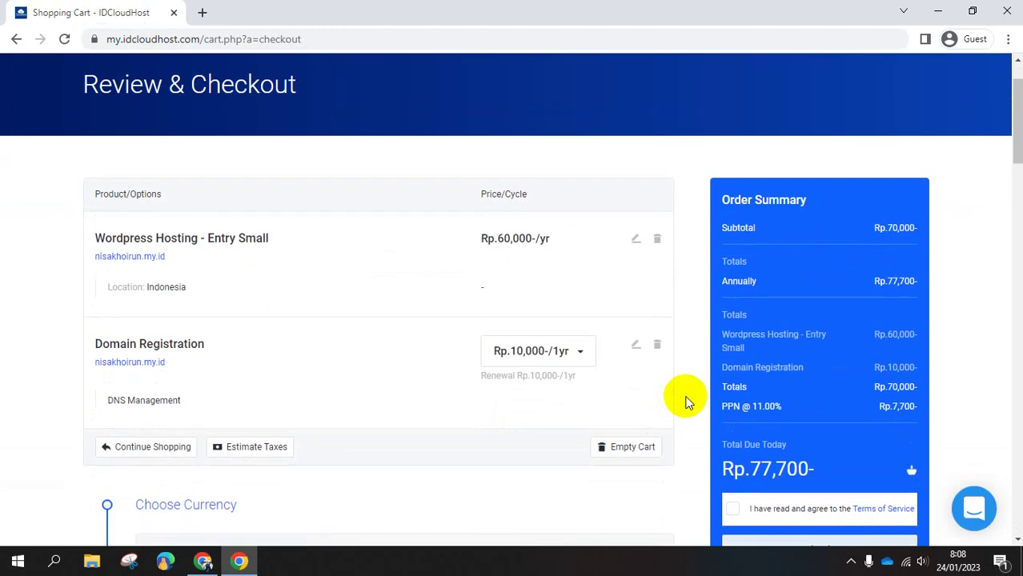
pyautogui.scroll(-2, 685, 400)
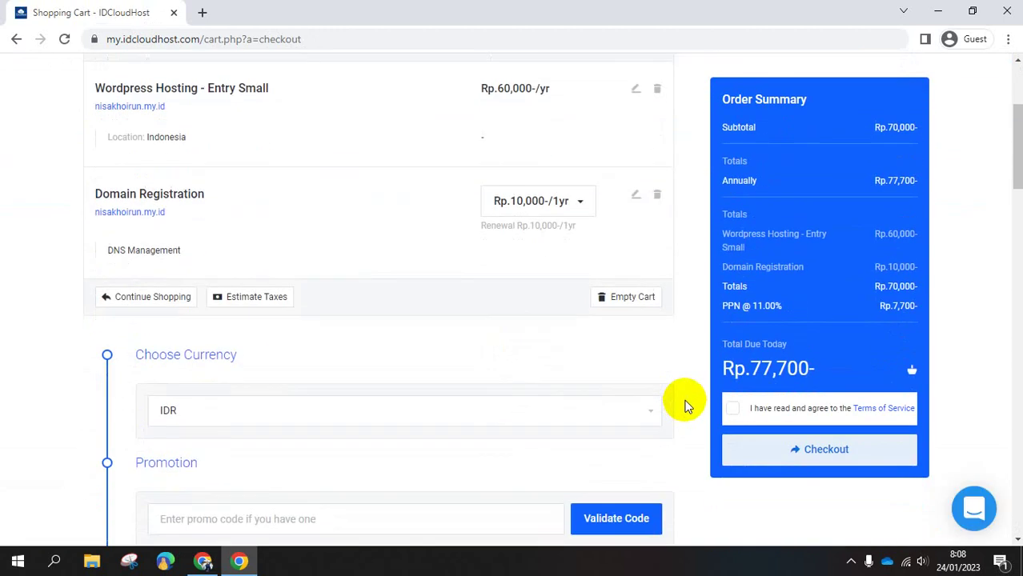
pyautogui.scroll(-2, 685, 407)
pyautogui.scroll(5, 685, 407)
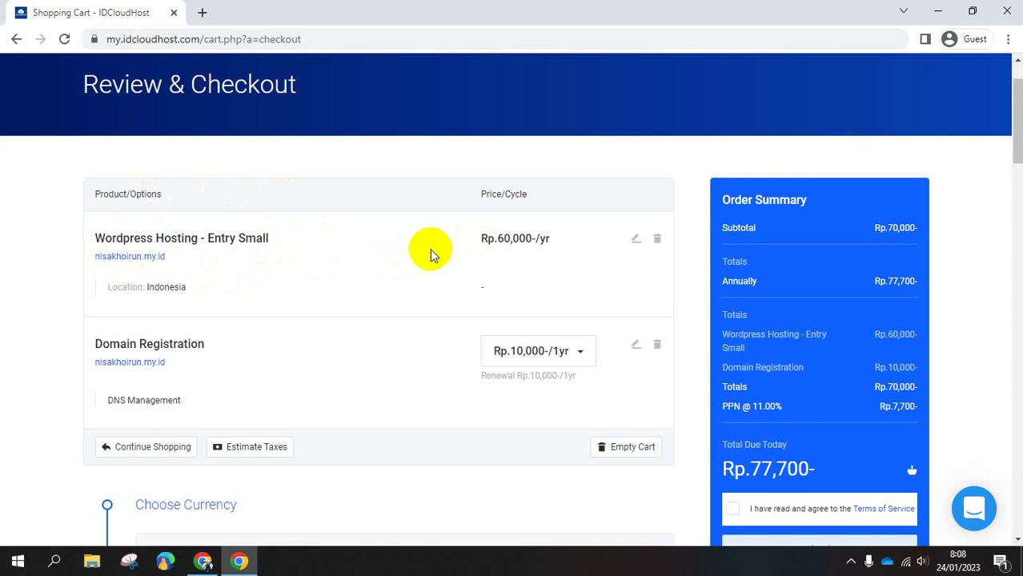
pyautogui.scroll(-3, 431, 255)
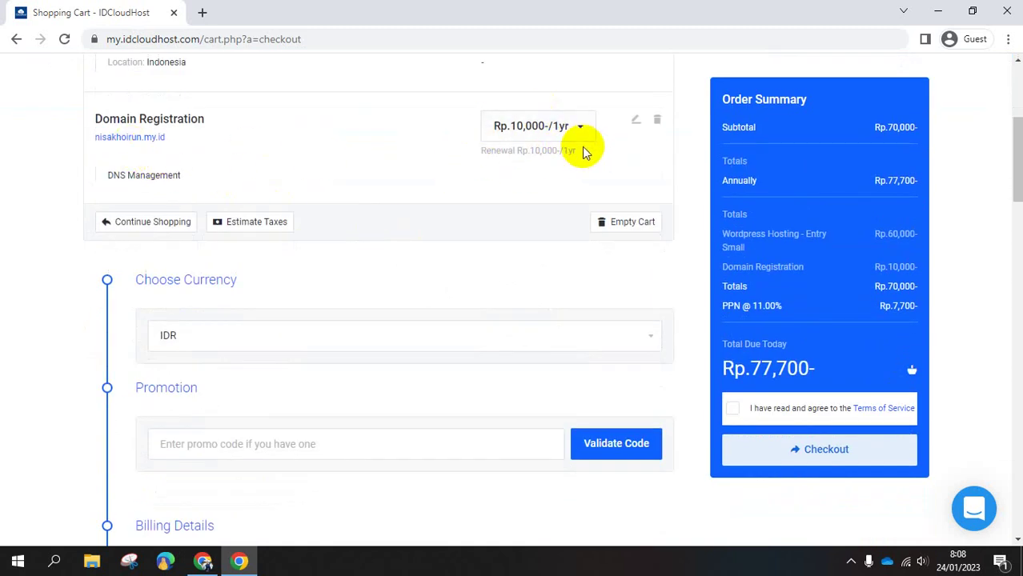
pyautogui.scroll(1, 586, 148)
pyautogui.click(576, 201)
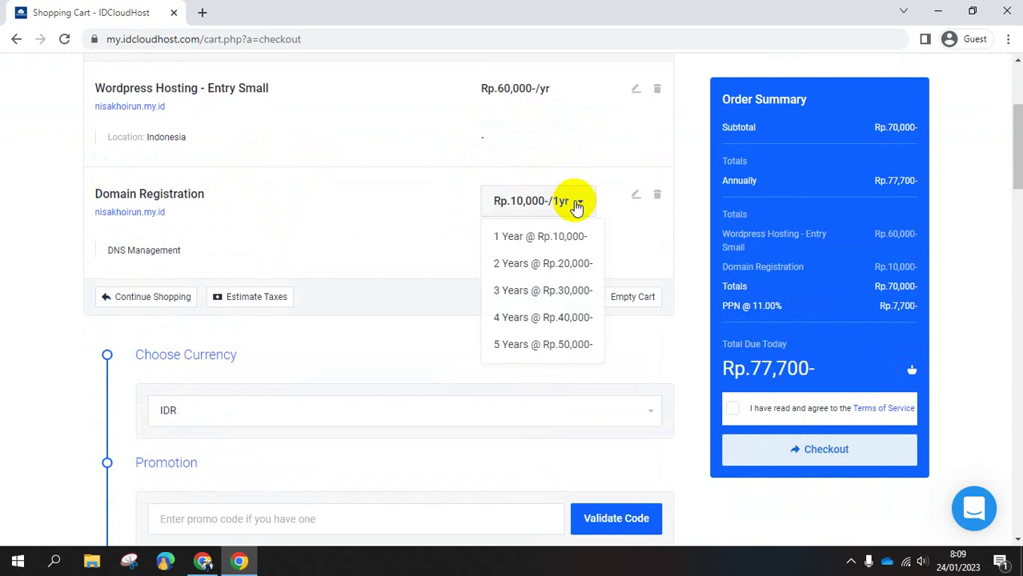
pyautogui.click(579, 207)
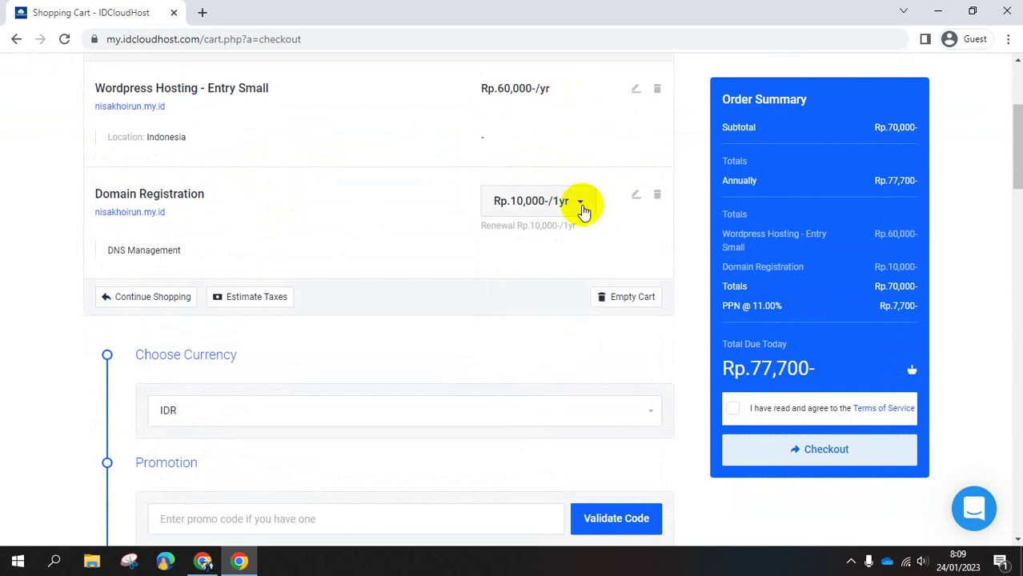
pyautogui.click(583, 206)
pyautogui.click(583, 207)
pyautogui.click(583, 208)
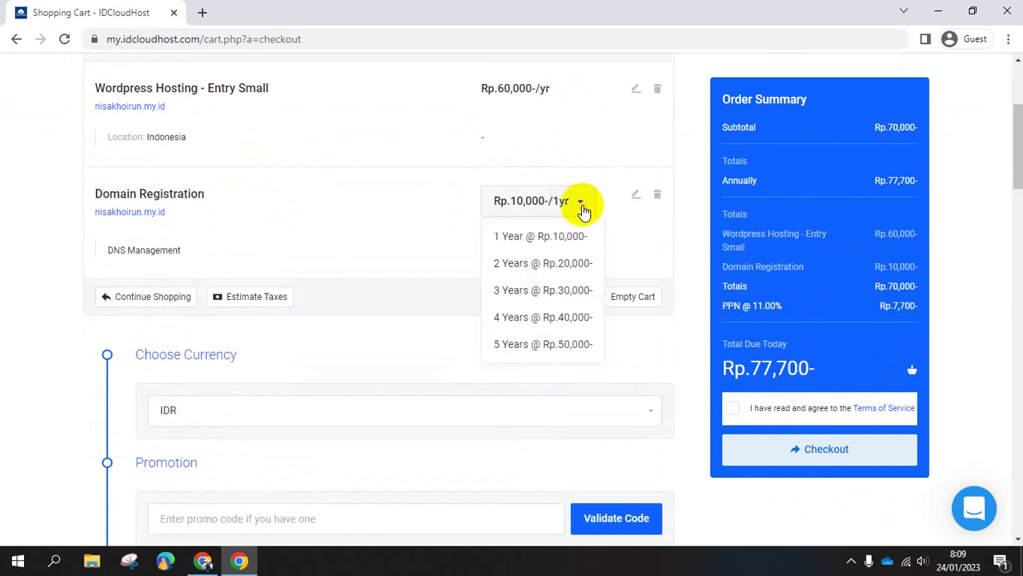
pyautogui.click(582, 207)
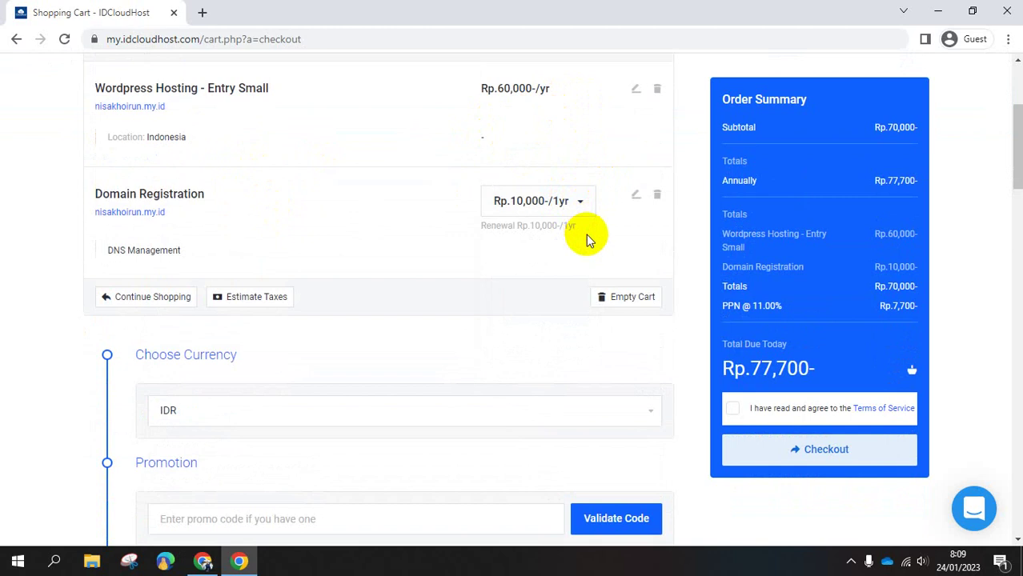
# - Scroll down to Billing Details and the Create a New Account section
pyautogui.scroll(-5, 587, 237)
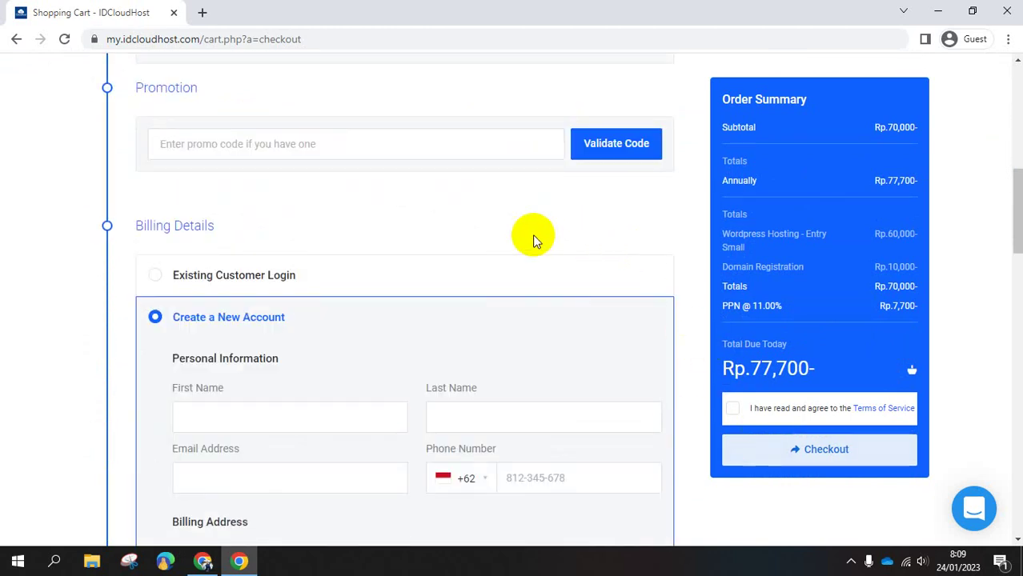
pyautogui.scroll(-3, 536, 232)
pyautogui.scroll(3, 535, 224)
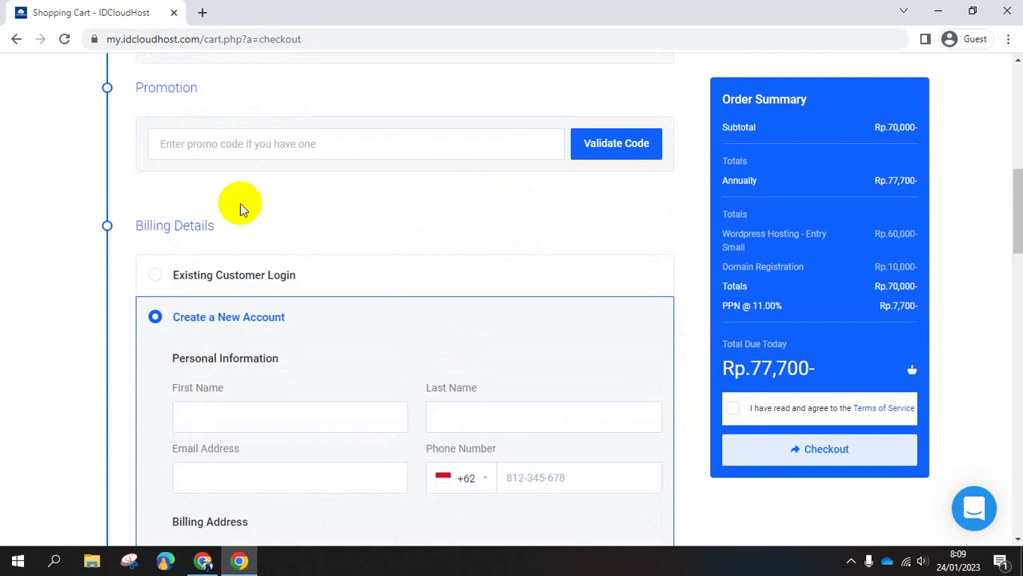
pyautogui.scroll(-2, 237, 209)
pyautogui.scroll(-1, 237, 208)
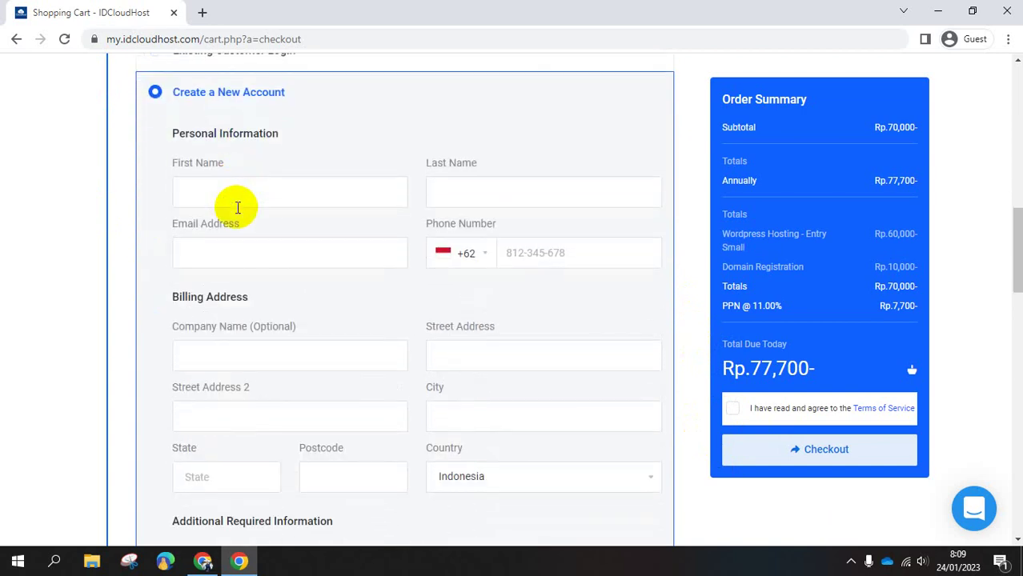
# - Enter the account holder's first name, last name and e-mail address, then bring up the Google browser window
pyautogui.click(234, 196)
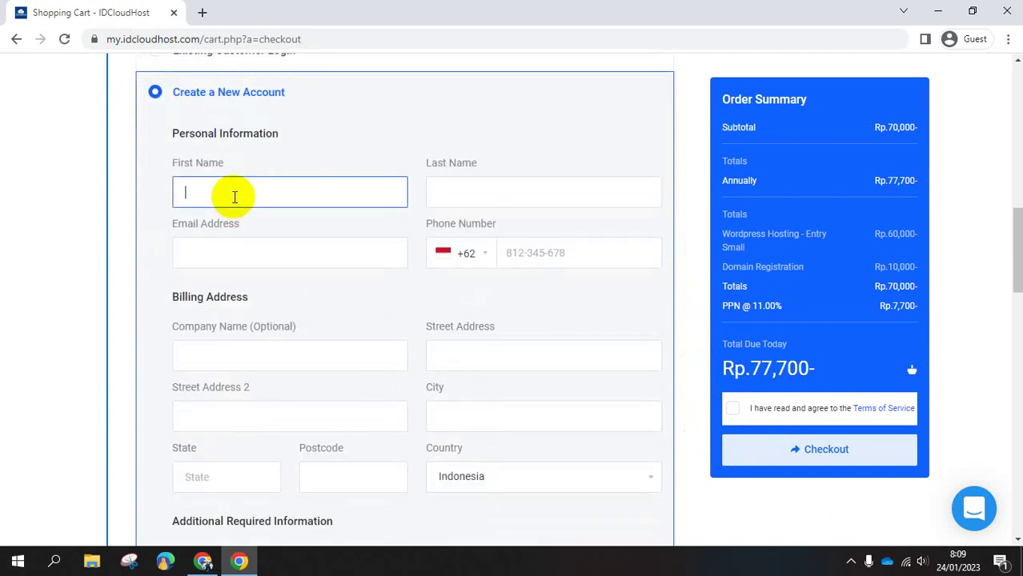
pyautogui.click(444, 192)
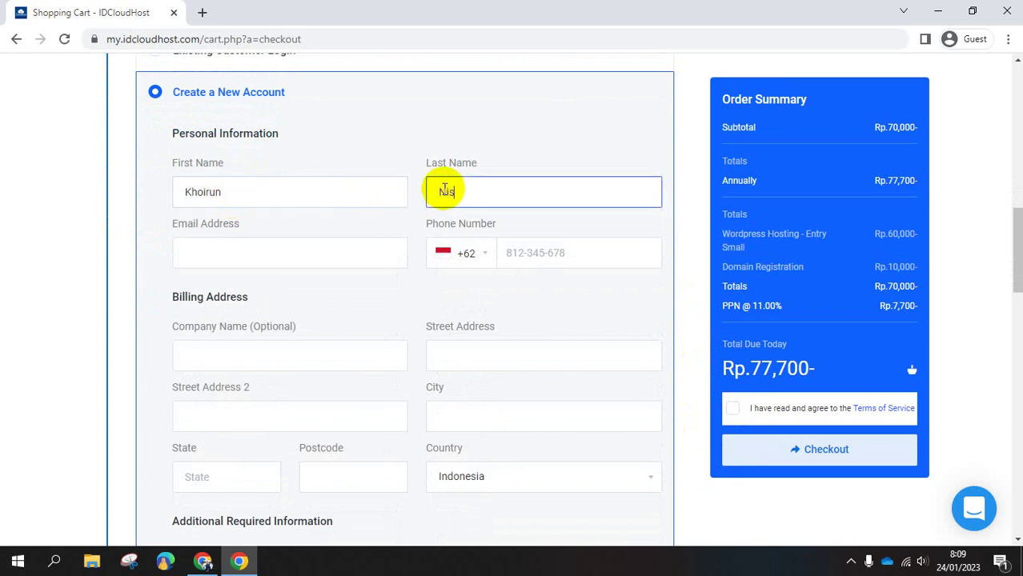
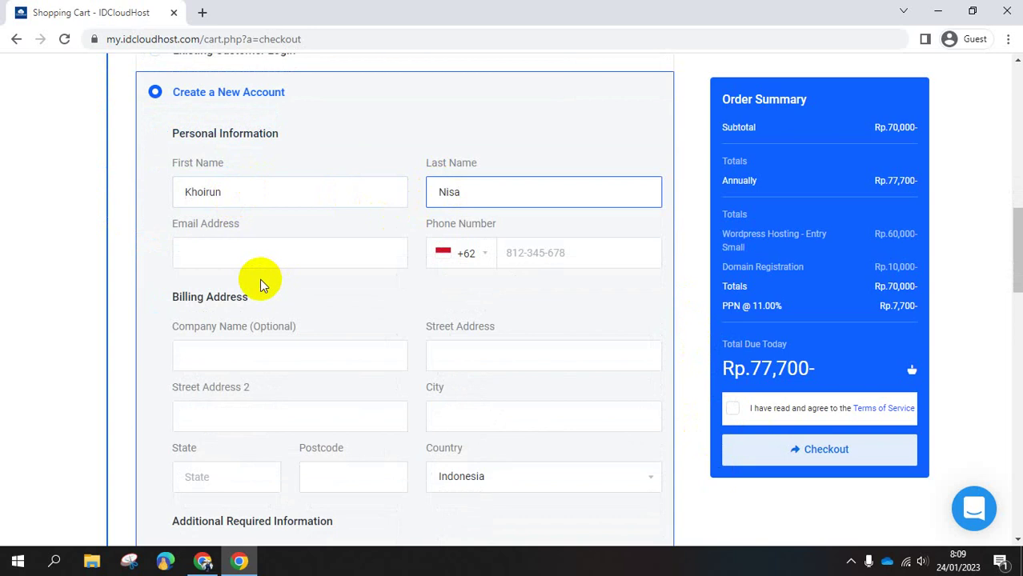
pyautogui.click(251, 258)
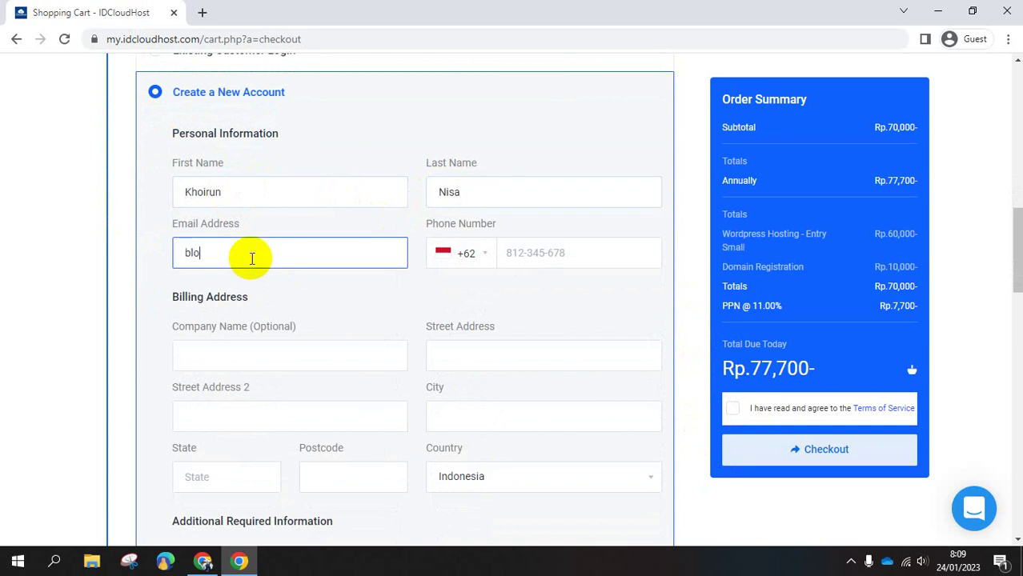
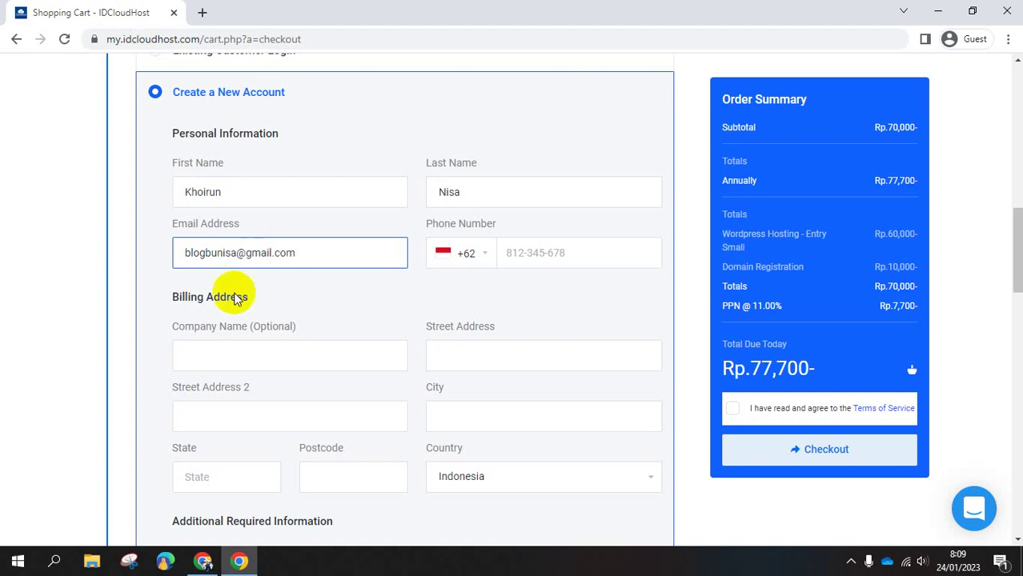
pyautogui.click(203, 561)
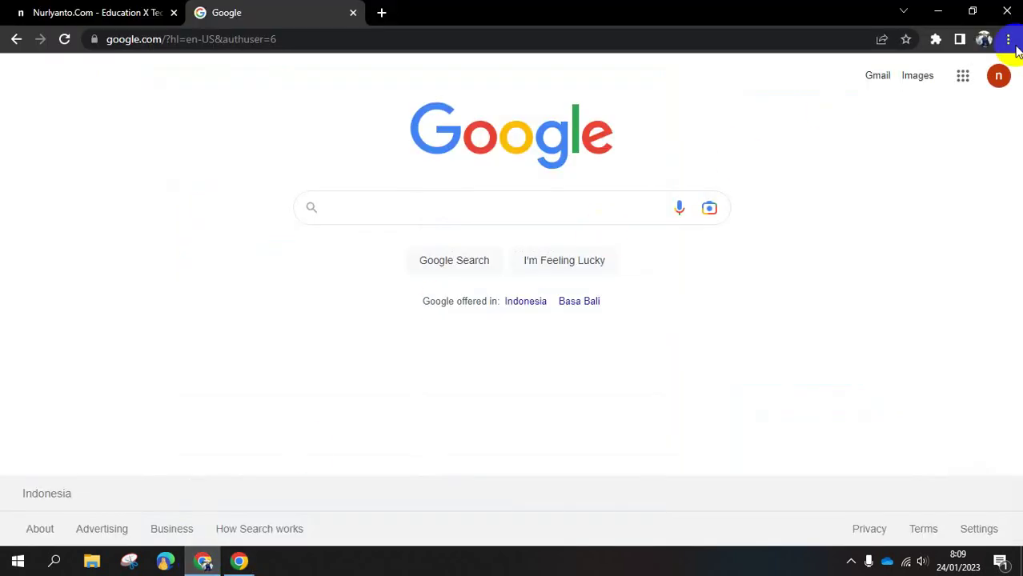
# - Copy the signed-in Google account's e-mail address from the profile panel and return to the checkout form
pyautogui.click(997, 77)
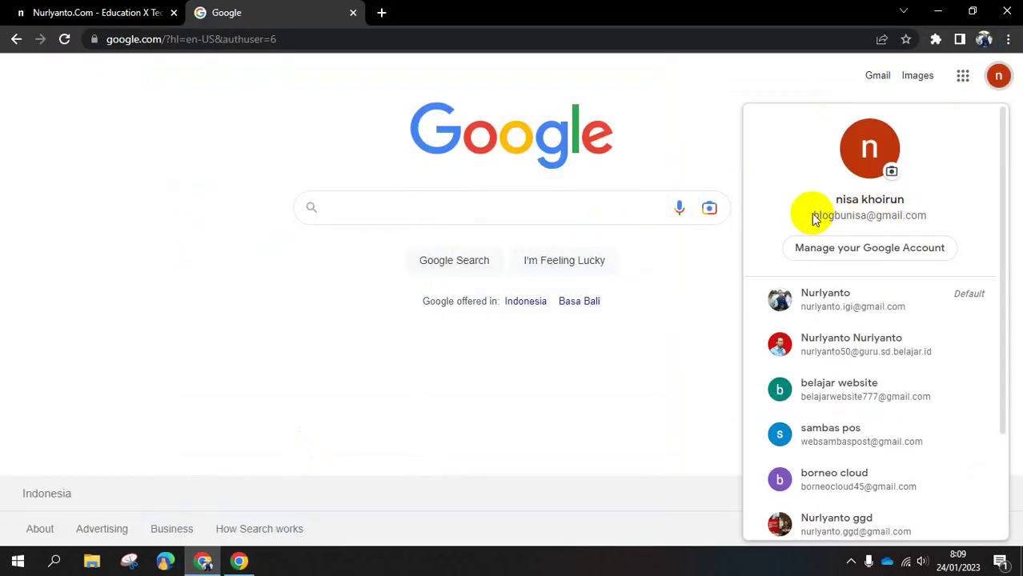
pyautogui.moveTo(813, 213); pyautogui.dragTo(932, 219)
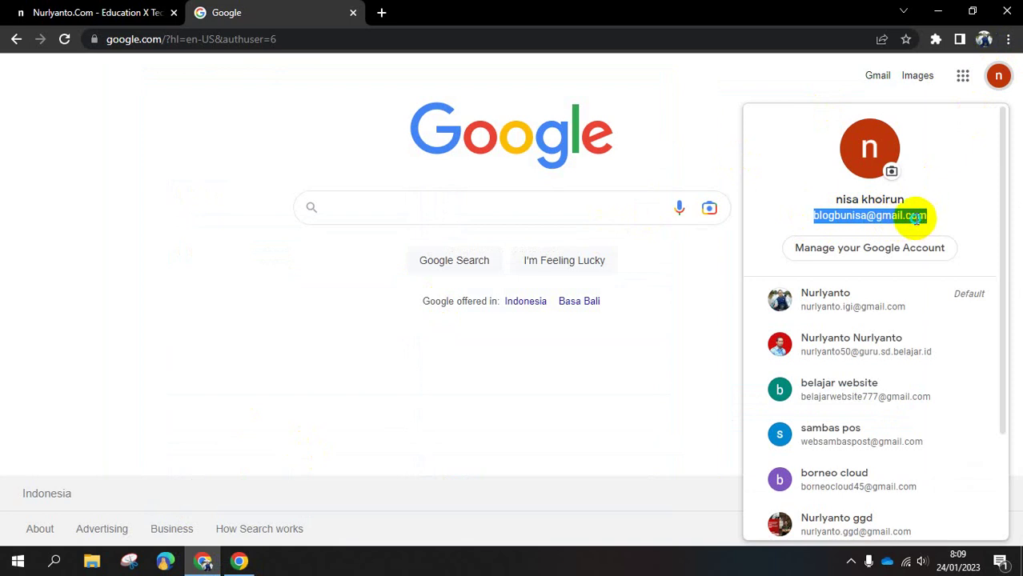
pyautogui.rightClick(920, 221)
pyautogui.click(919, 230)
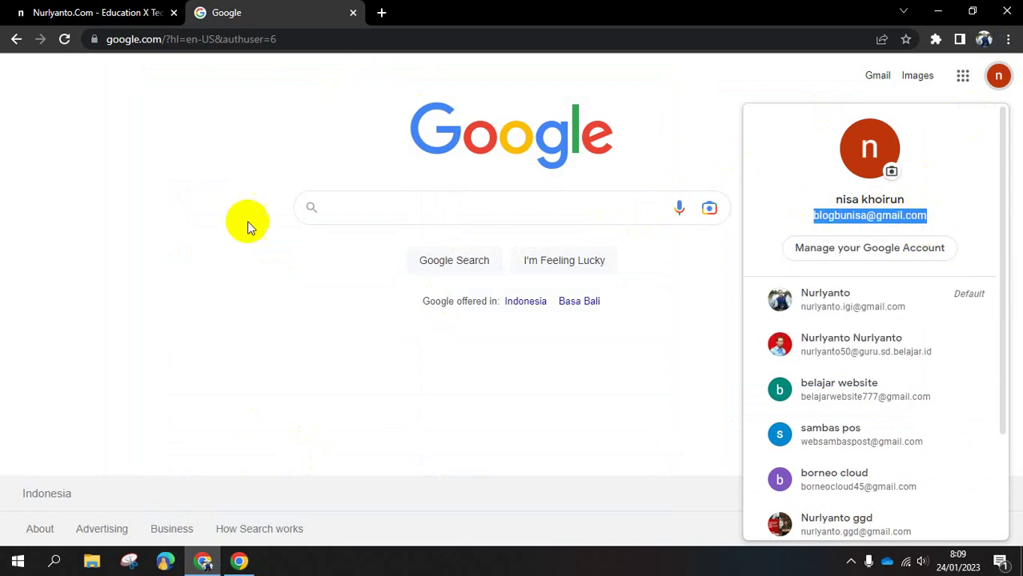
pyautogui.click(239, 560)
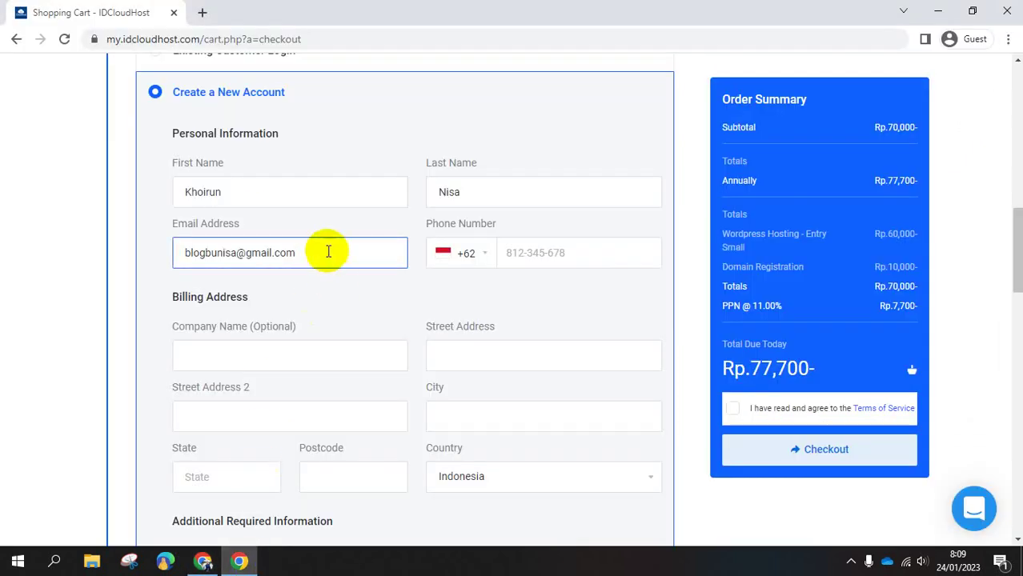
# - Replace the typed e-mail address with the copied Google account address
pyautogui.moveTo(331, 251); pyautogui.dragTo(173, 258)
pyautogui.press('BackSpace')
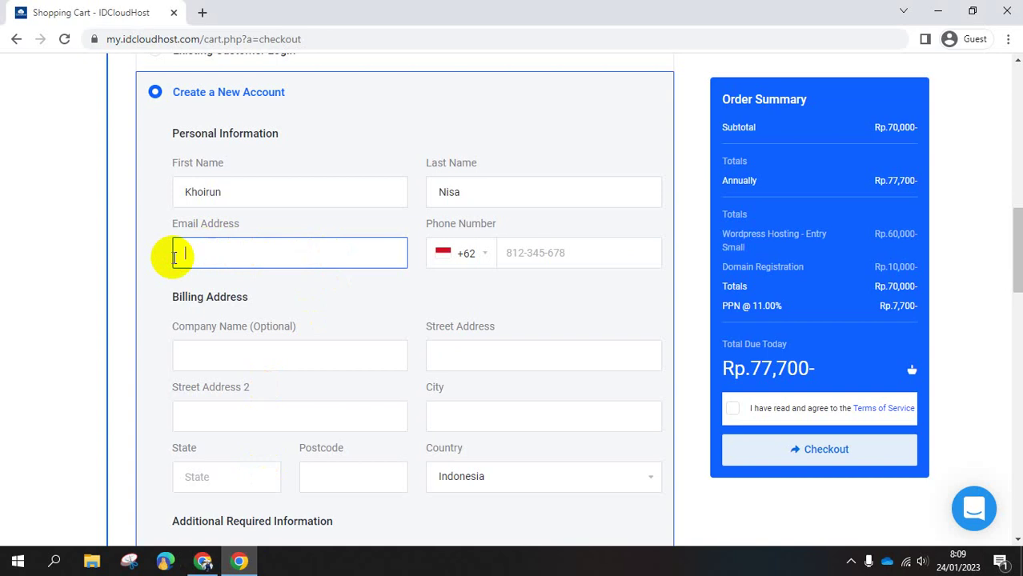
pyautogui.hotkey('ctrl', 'v')
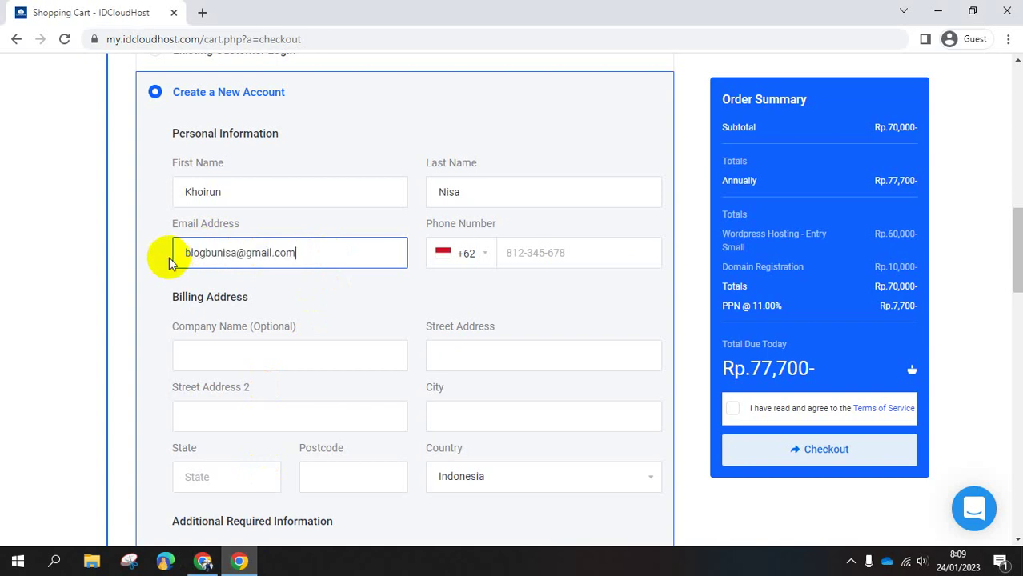
pyautogui.click(170, 259)
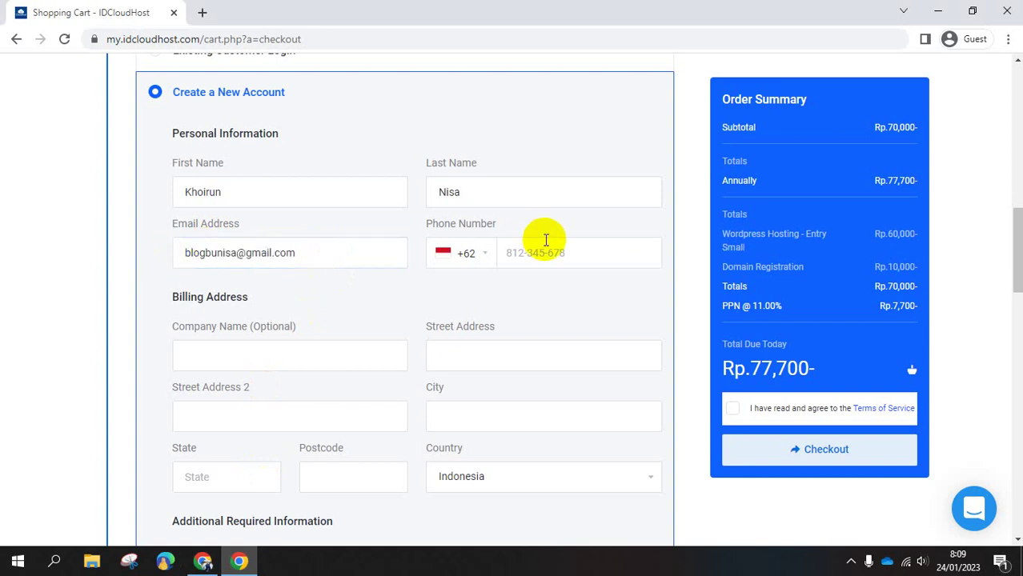
# - Enter the phone number without its leading 0
pyautogui.click(545, 255)
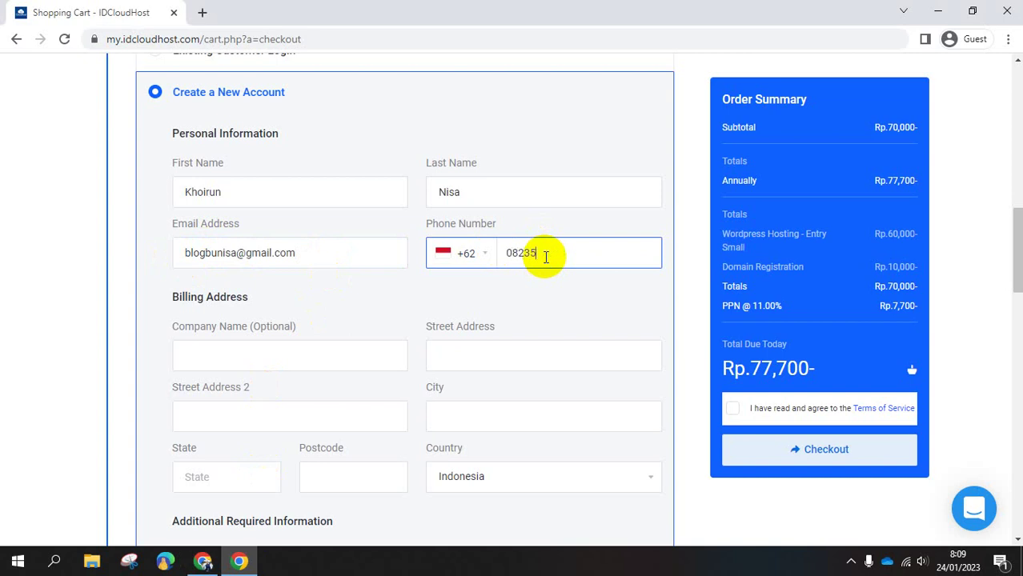
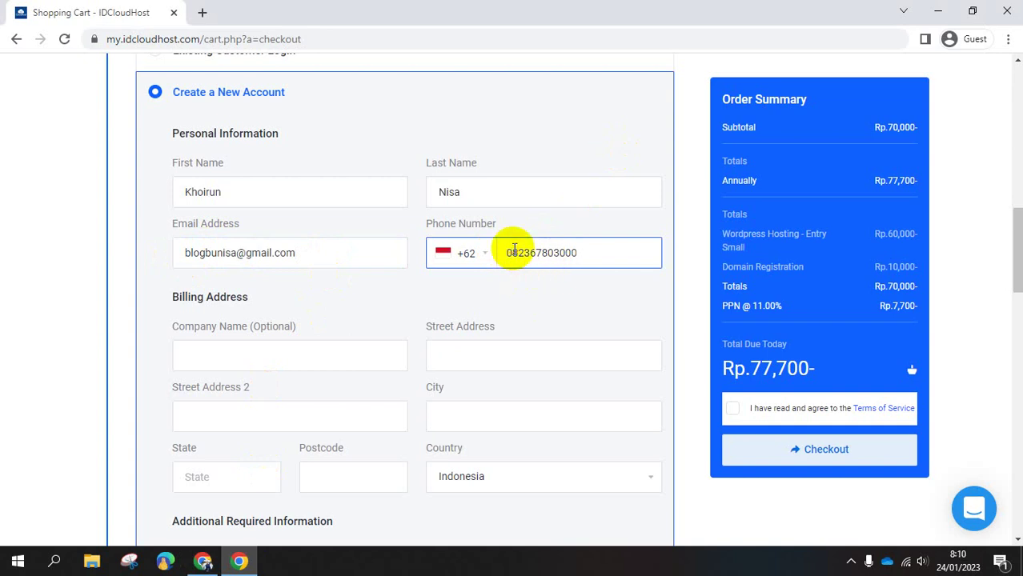
pyautogui.click(515, 252)
pyautogui.press('BackSpace')
pyautogui.click(521, 300)
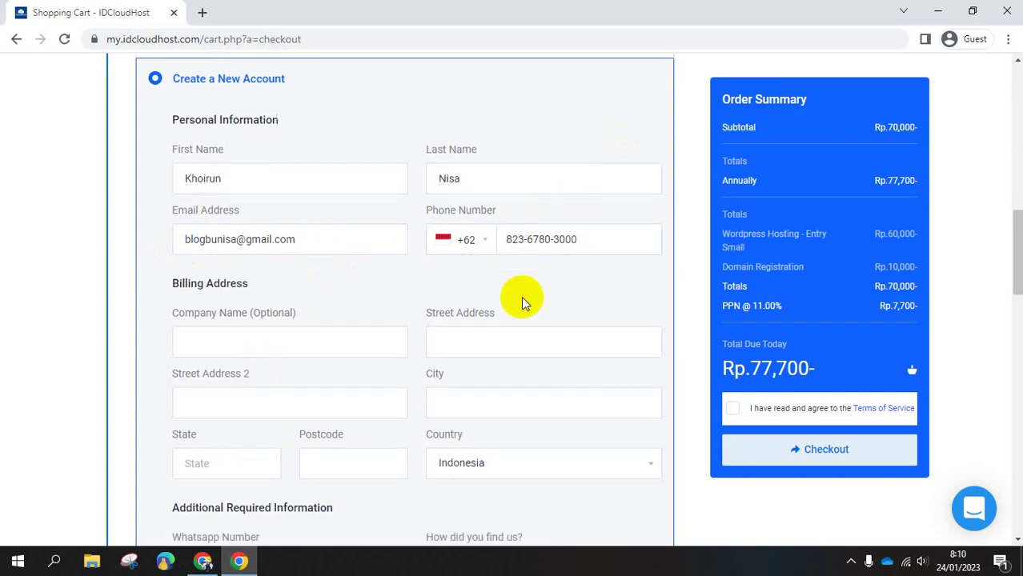
pyautogui.scroll(-3, 448, 264)
pyautogui.scroll(2, 373, 219)
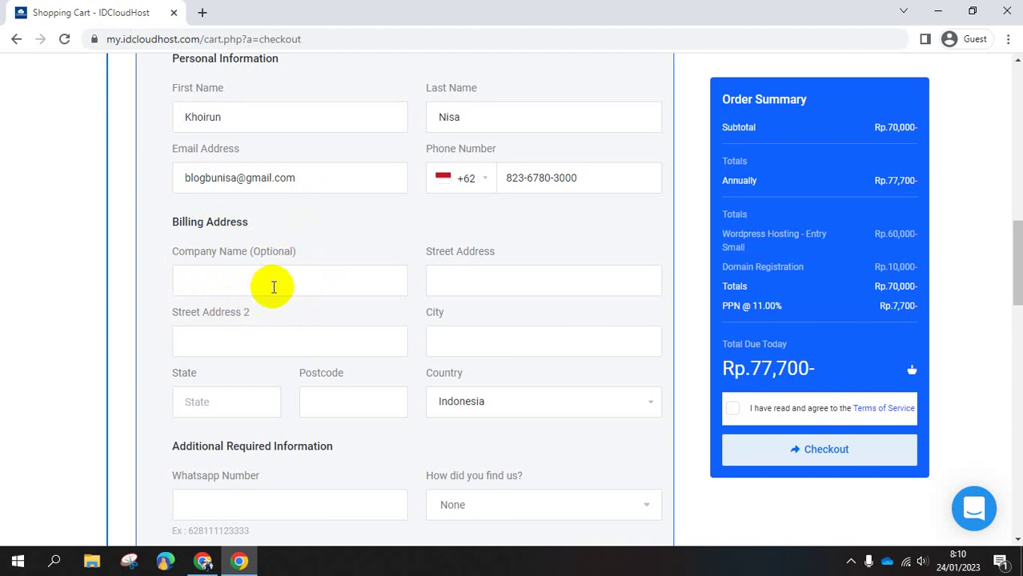
pyautogui.scroll(-1, 271, 285)
# - Fill in both street address lines, correcting a typo in the second line
pyautogui.click(453, 207)
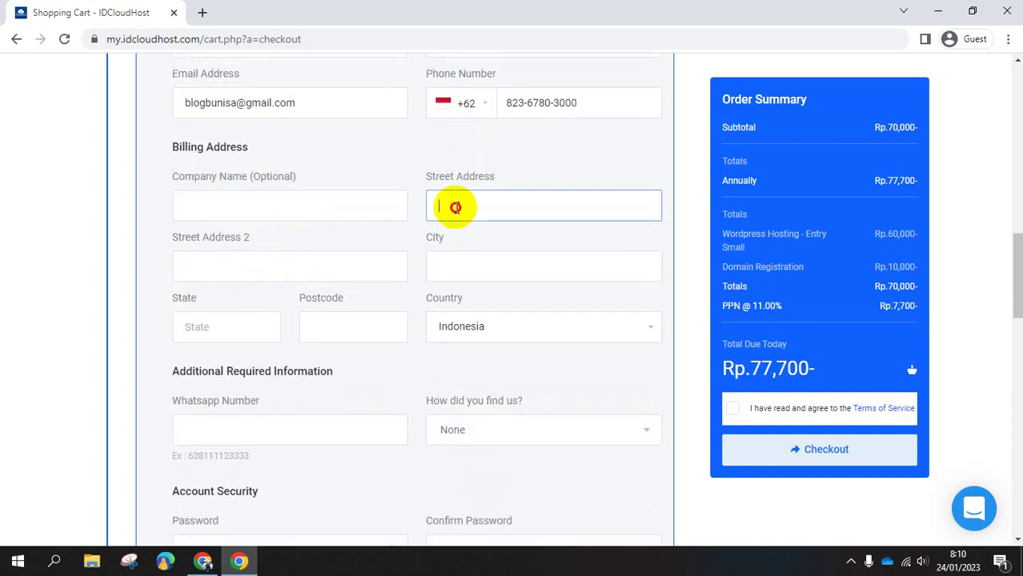
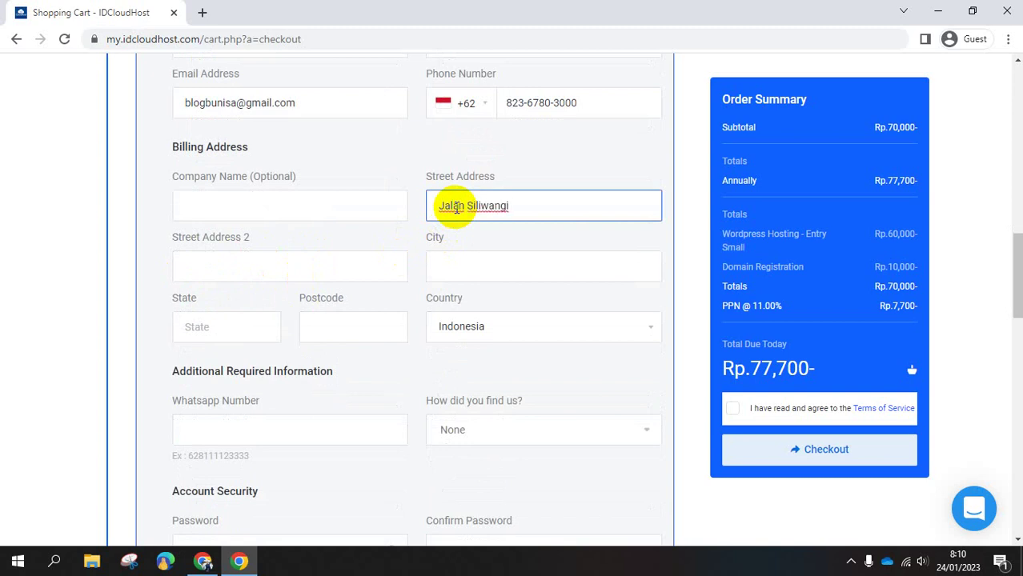
pyautogui.click(239, 264)
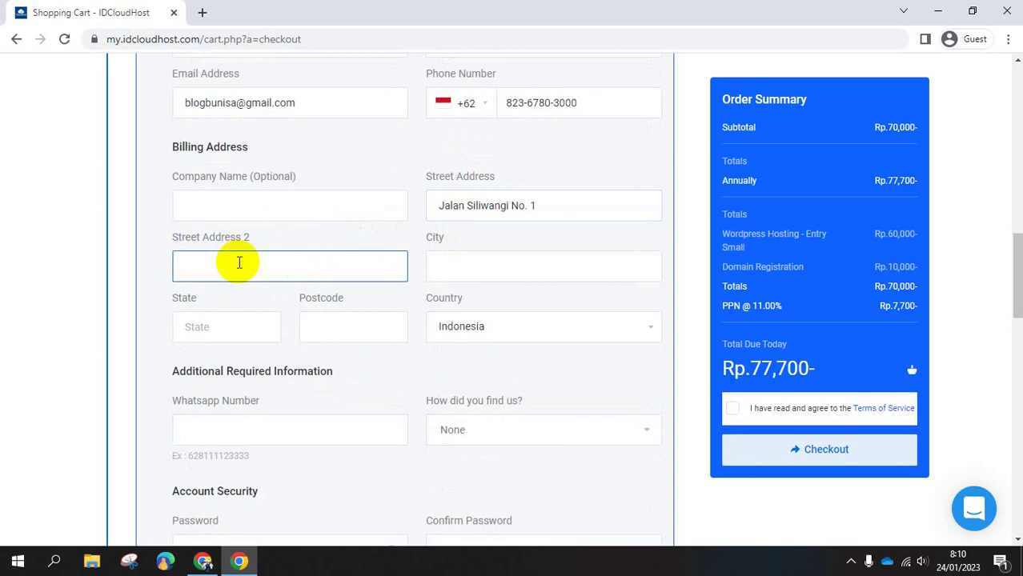
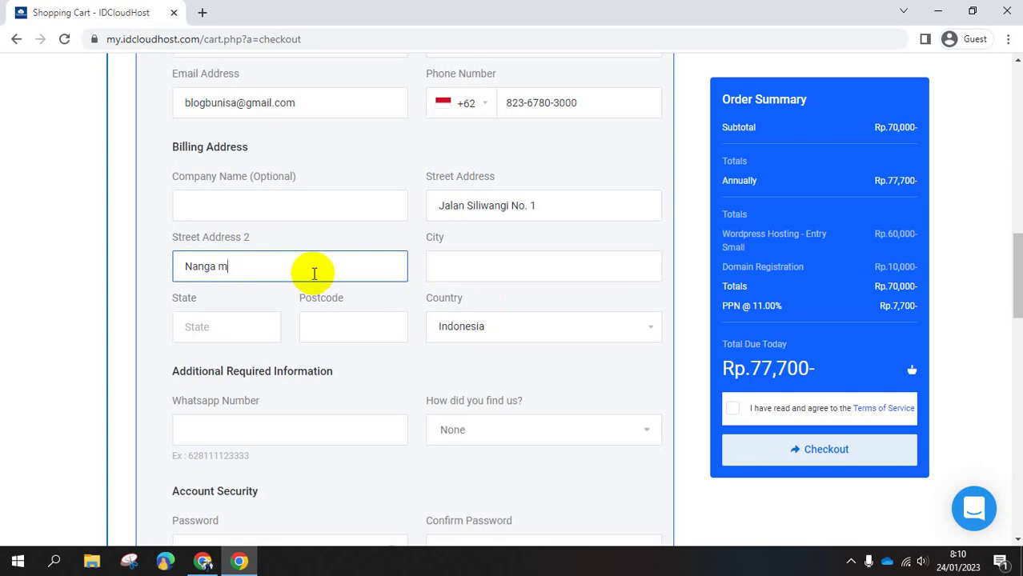
# - Enter the city, state and postcode of the billing address
pyautogui.click(474, 258)
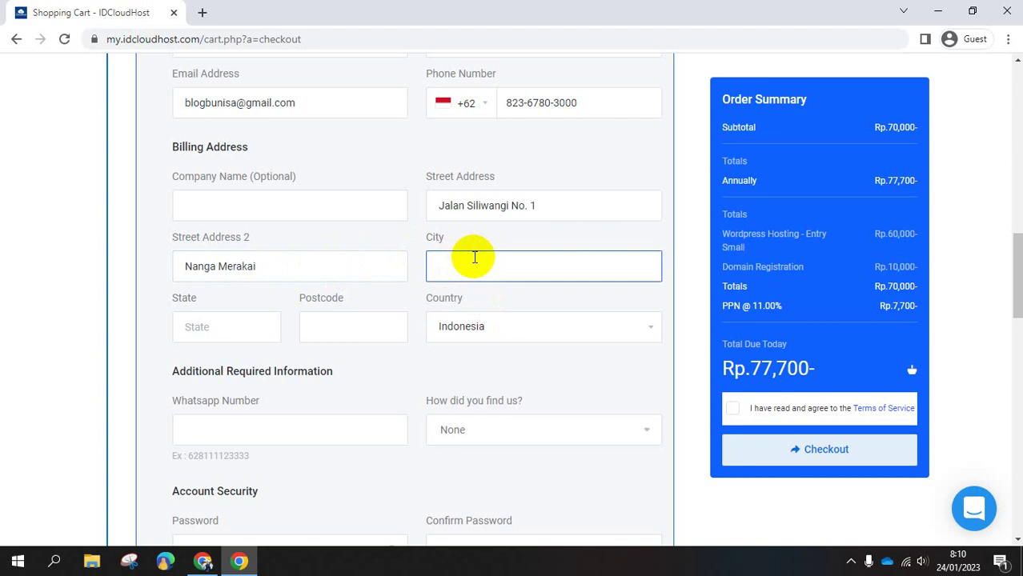
pyautogui.write('Sintang')
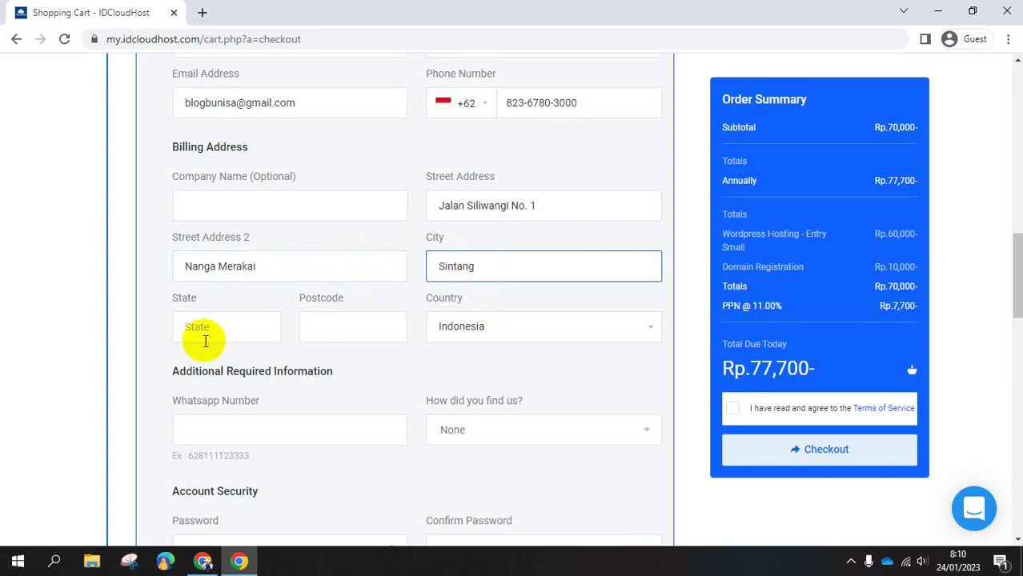
pyautogui.click(193, 327)
pyautogui.scroll(-2, 197, 332)
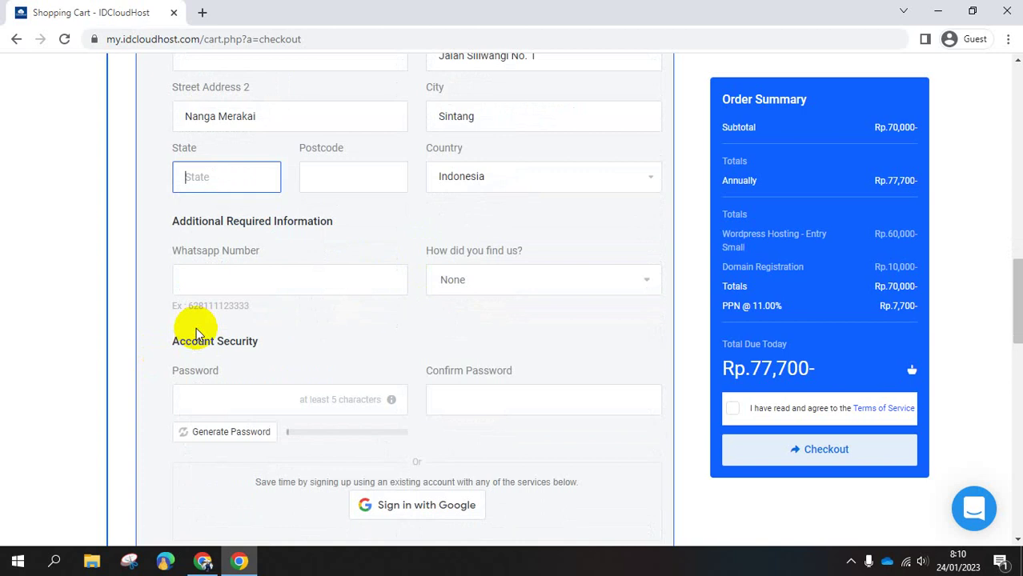
pyautogui.write('Kalimantan Barat')
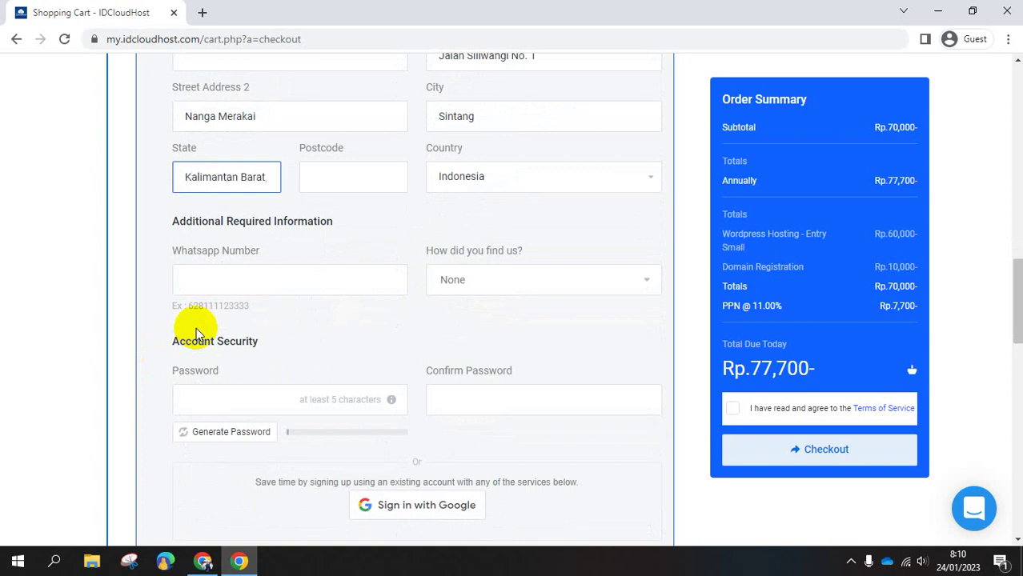
pyautogui.click(351, 175)
pyautogui.write('78')
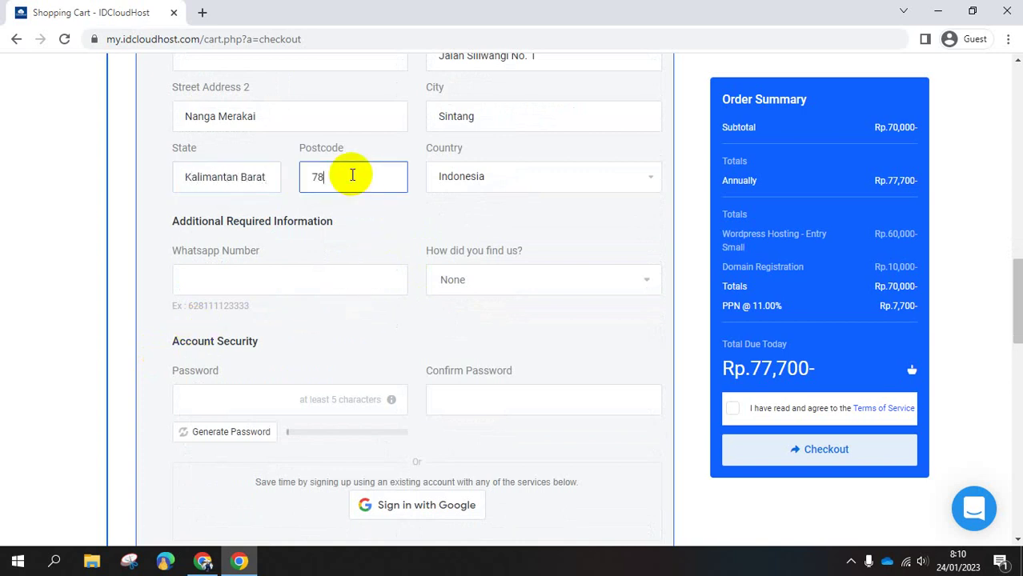
pyautogui.write('653')
# - Enter the WhatsApp number and answer 'How did you find us?' with Social Media
pyautogui.scroll(-1, 297, 269)
pyautogui.click(271, 207)
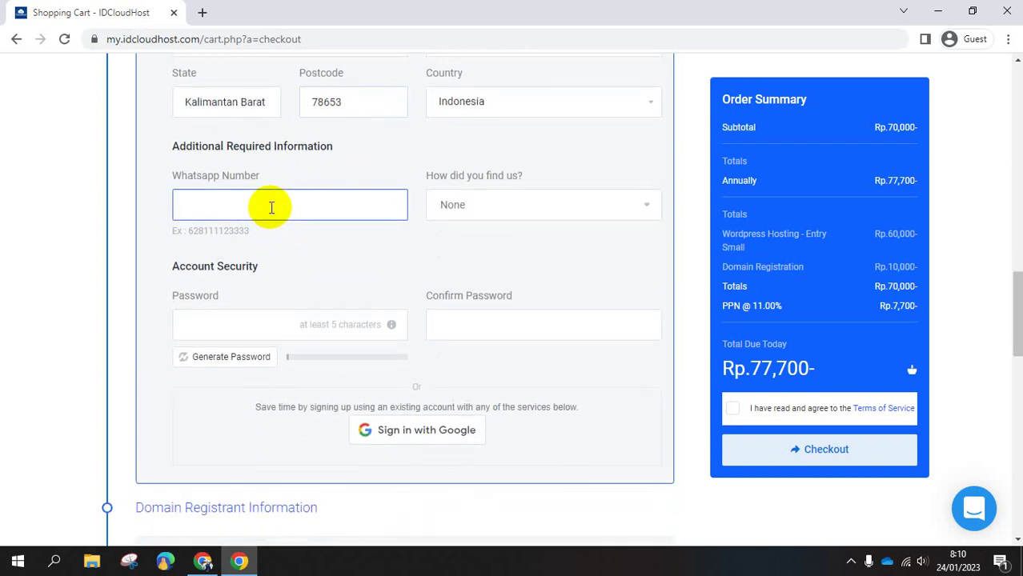
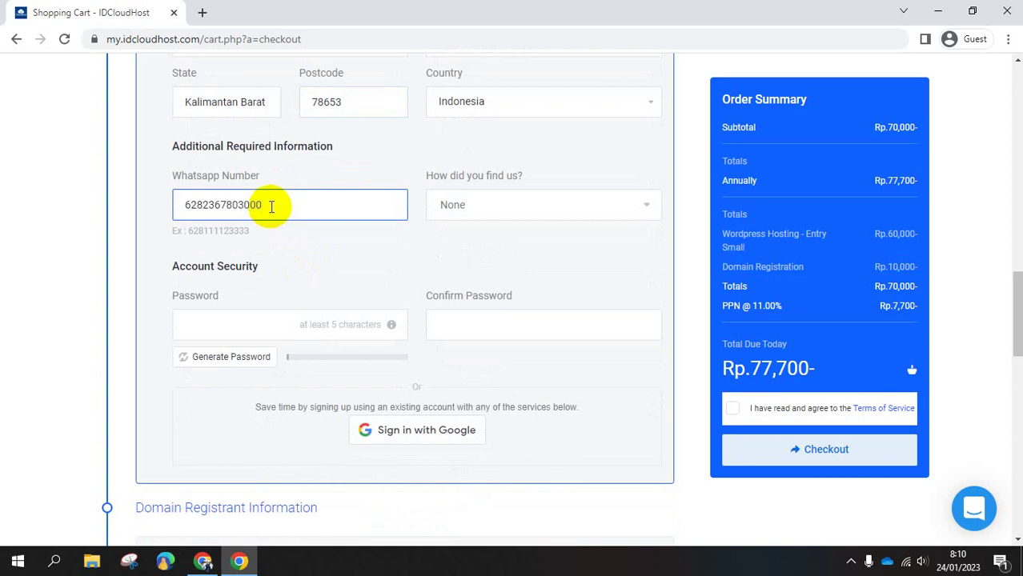
pyautogui.click(447, 208)
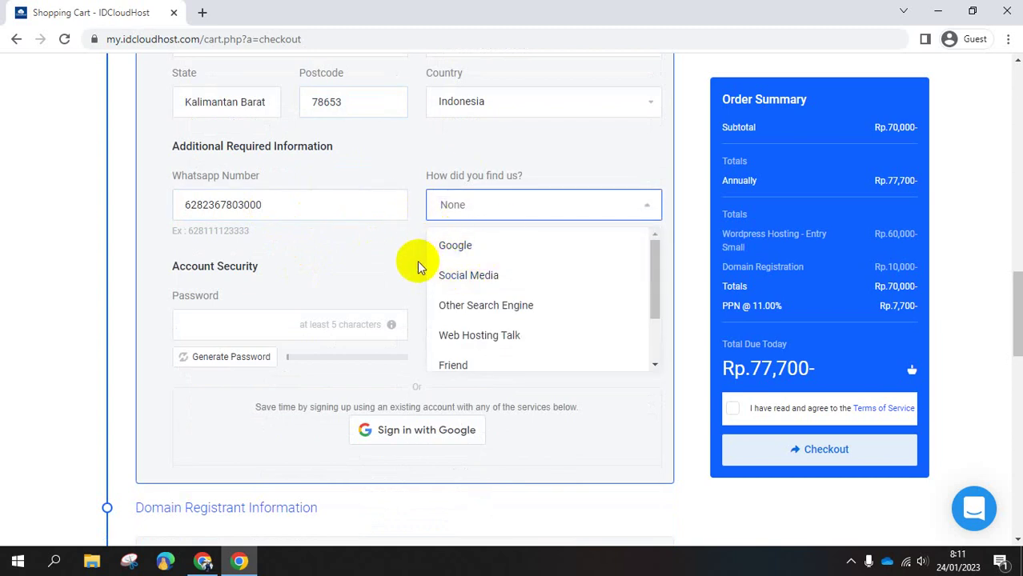
pyautogui.click(461, 276)
pyautogui.click(391, 253)
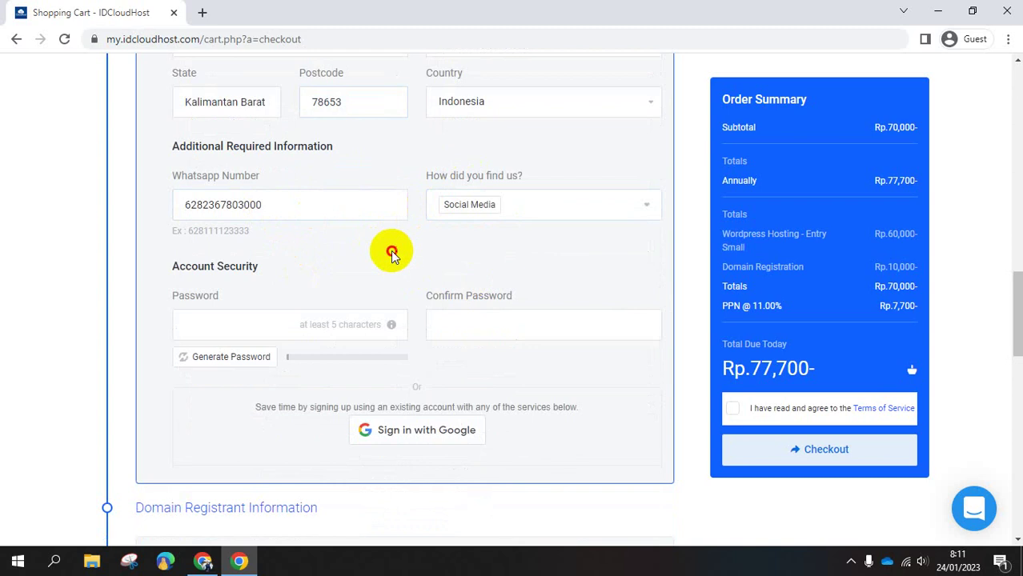
pyautogui.scroll(-1, 392, 253)
# - Enter the new account password and retype it in Confirm Password
pyautogui.scroll(1, 410, 235)
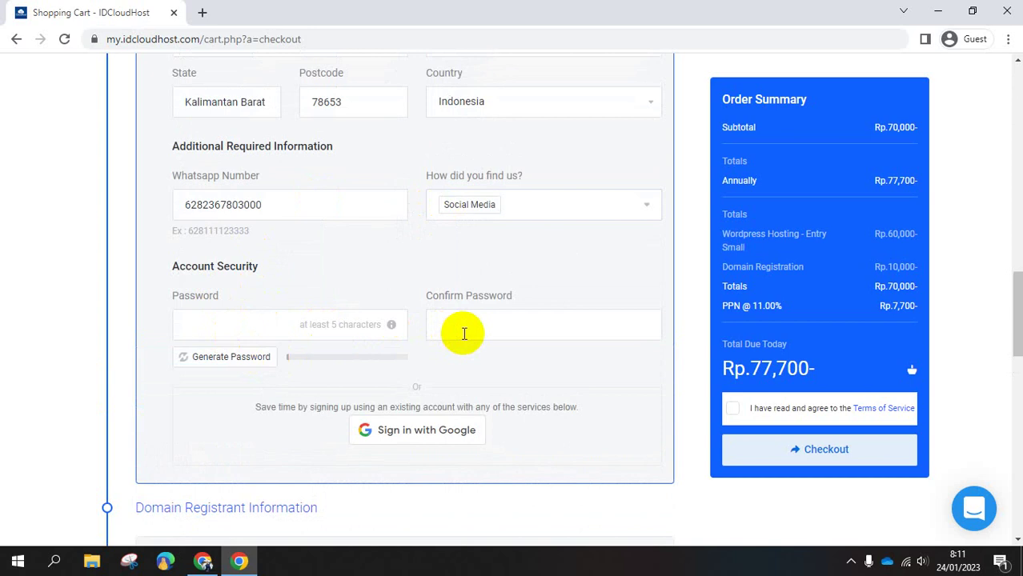
pyautogui.scroll(3, 480, 344)
pyautogui.scroll(12, 525, 348)
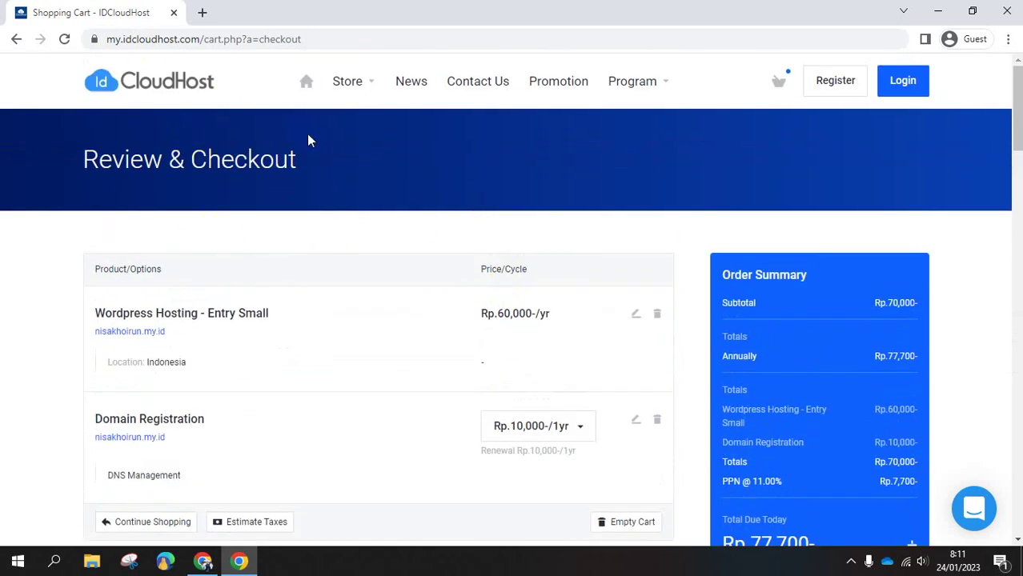
pyautogui.scroll(-5, 309, 142)
pyautogui.scroll(5, 320, 164)
pyautogui.scroll(-10, 475, 172)
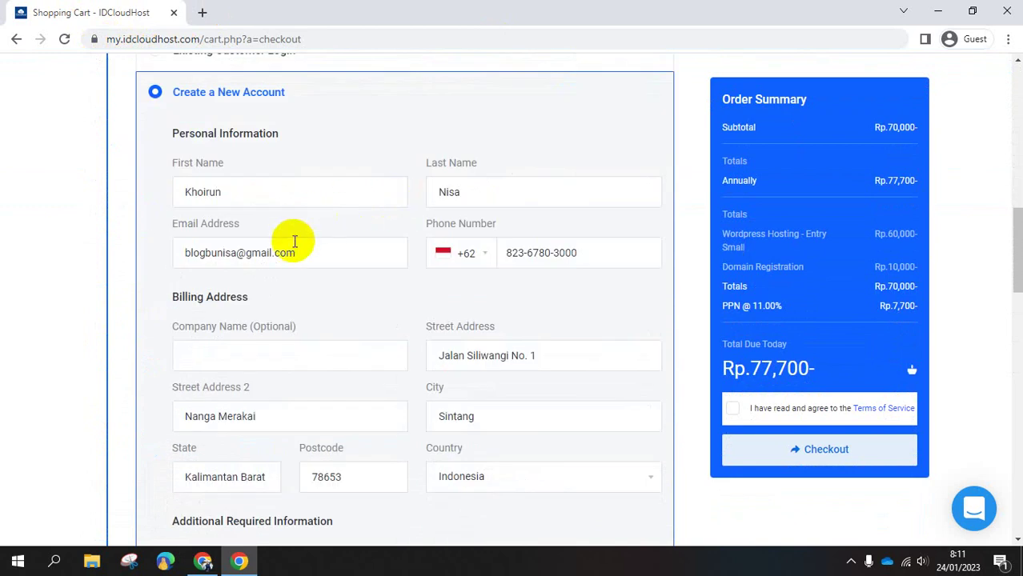
pyautogui.scroll(-10, 292, 249)
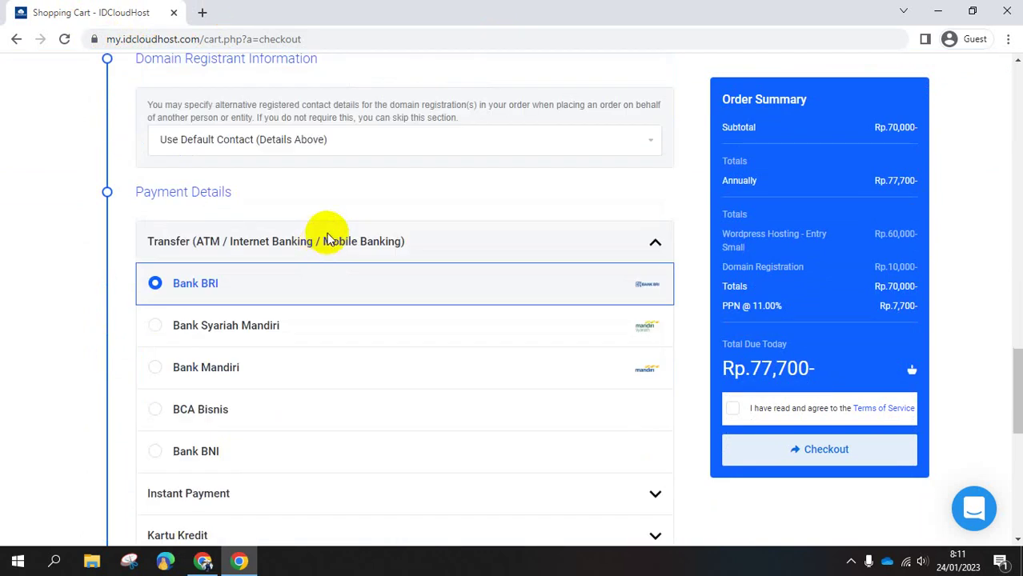
pyautogui.scroll(15, 327, 230)
pyautogui.scroll(-5, 399, 247)
pyautogui.scroll(-4, 388, 280)
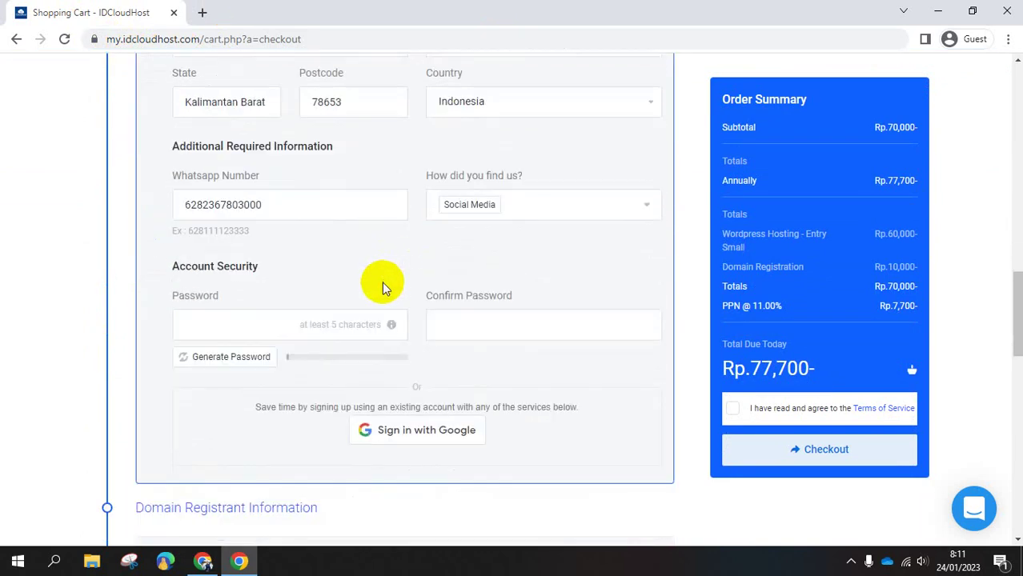
pyautogui.scroll(3, 360, 242)
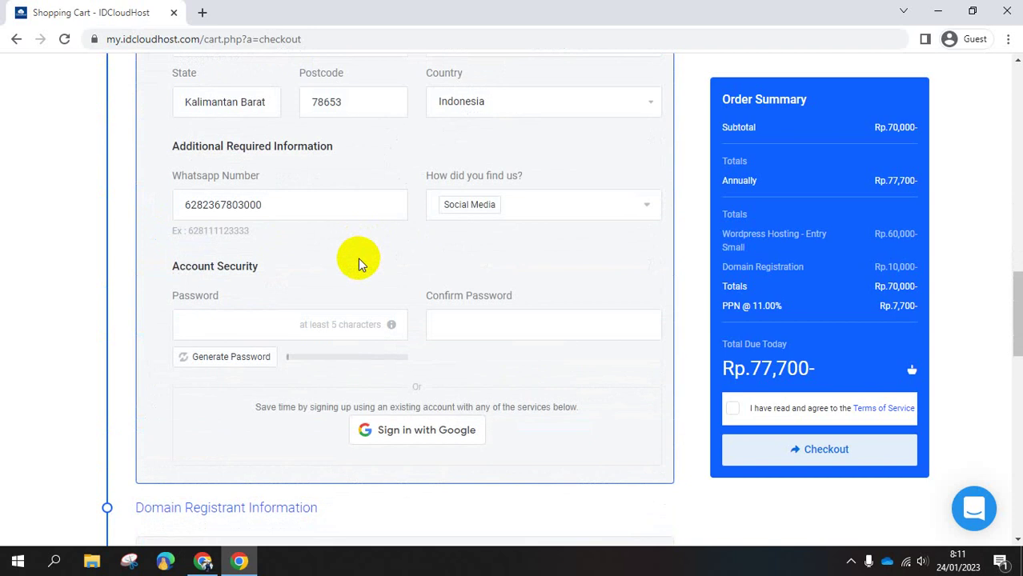
pyautogui.click(272, 319)
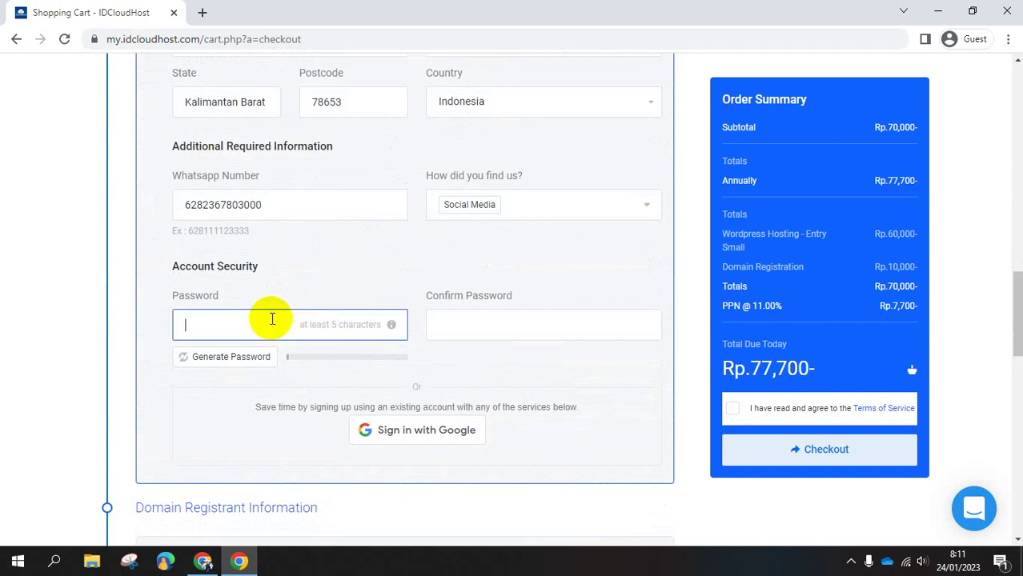
pyautogui.write('•••••••••••')
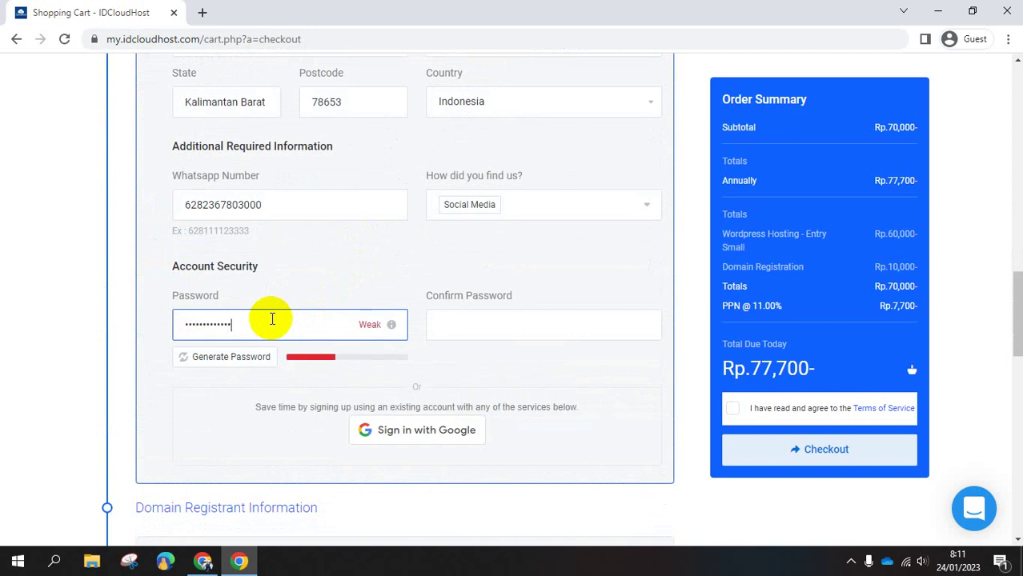
pyautogui.write('•')
pyautogui.click(457, 324)
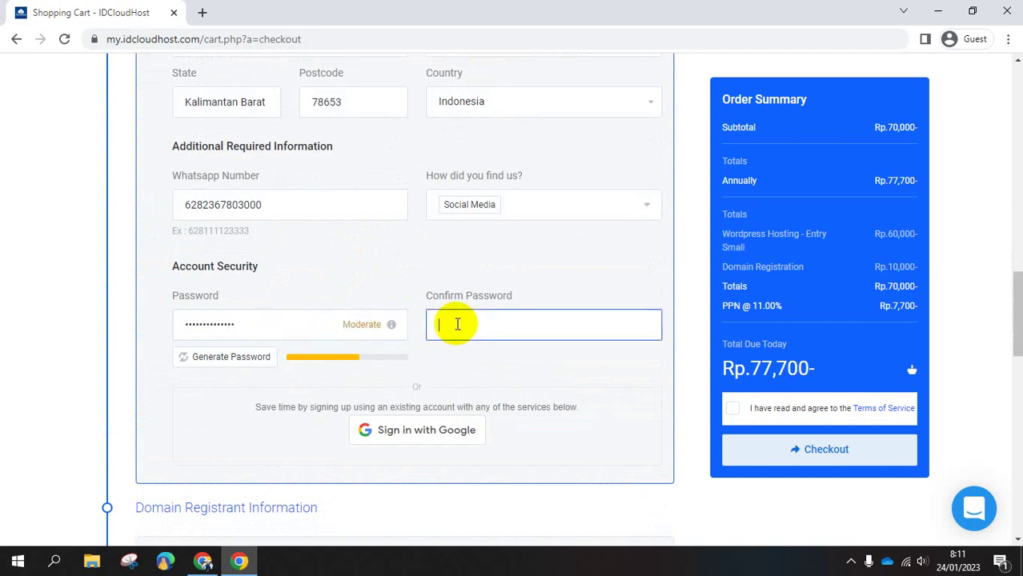
pyautogui.write('•••••••')
pyautogui.click(433, 354)
# - Agree to the Terms of Service and choose DANA under Instant Payment
pyautogui.scroll(-4, 434, 353)
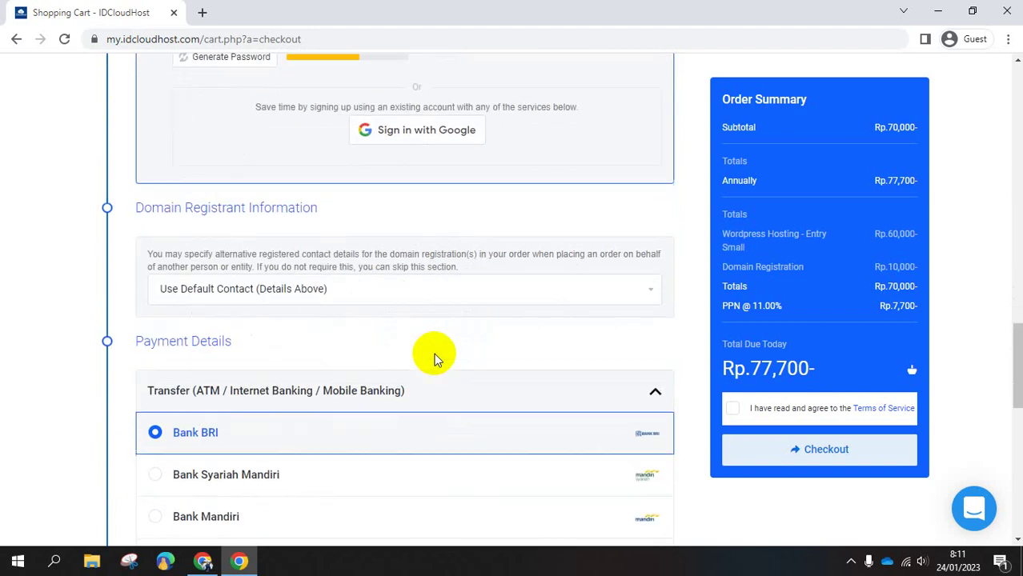
pyautogui.scroll(-3, 452, 228)
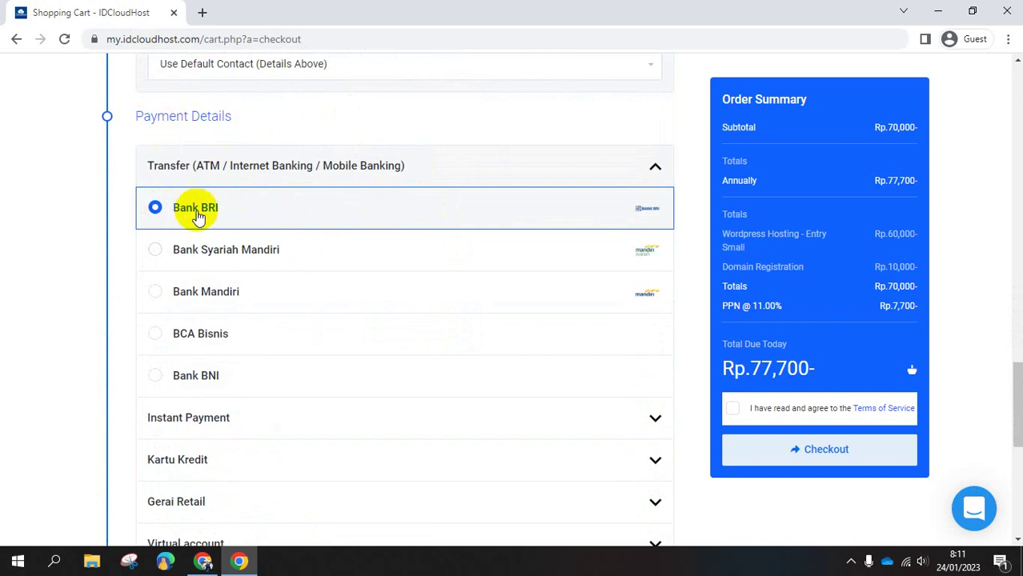
pyautogui.click(732, 409)
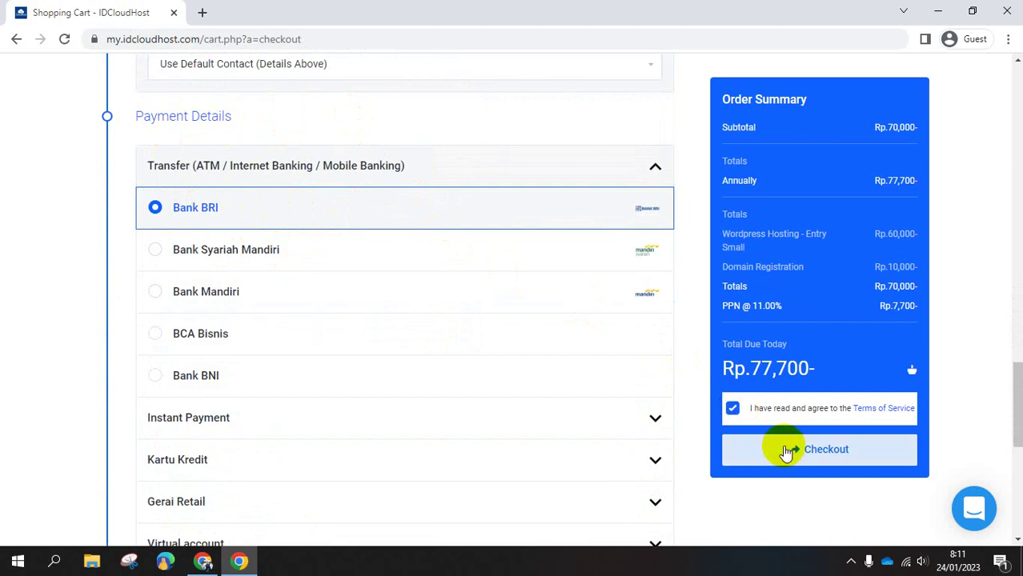
pyautogui.scroll(-2, 256, 212)
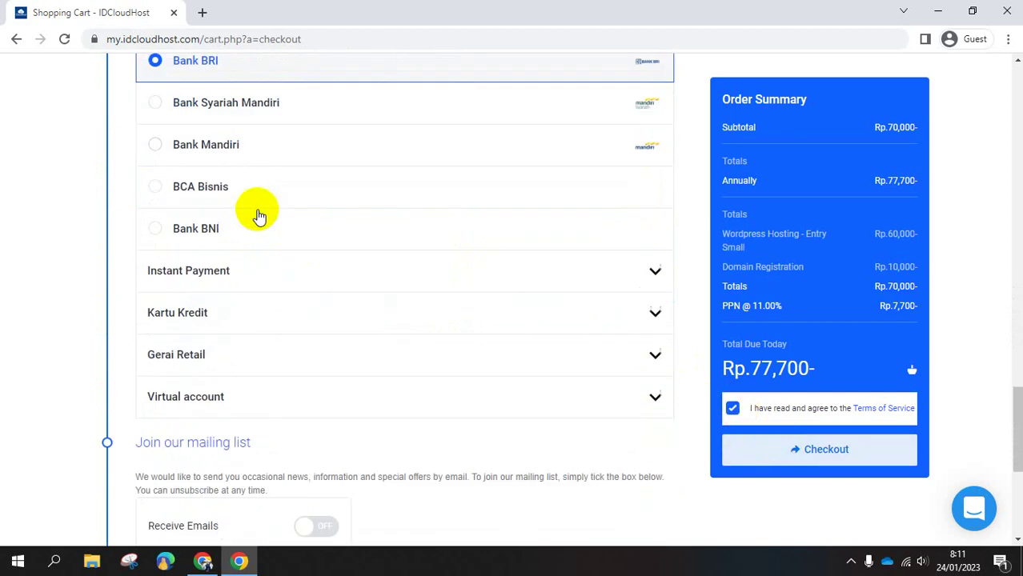
pyautogui.click(247, 267)
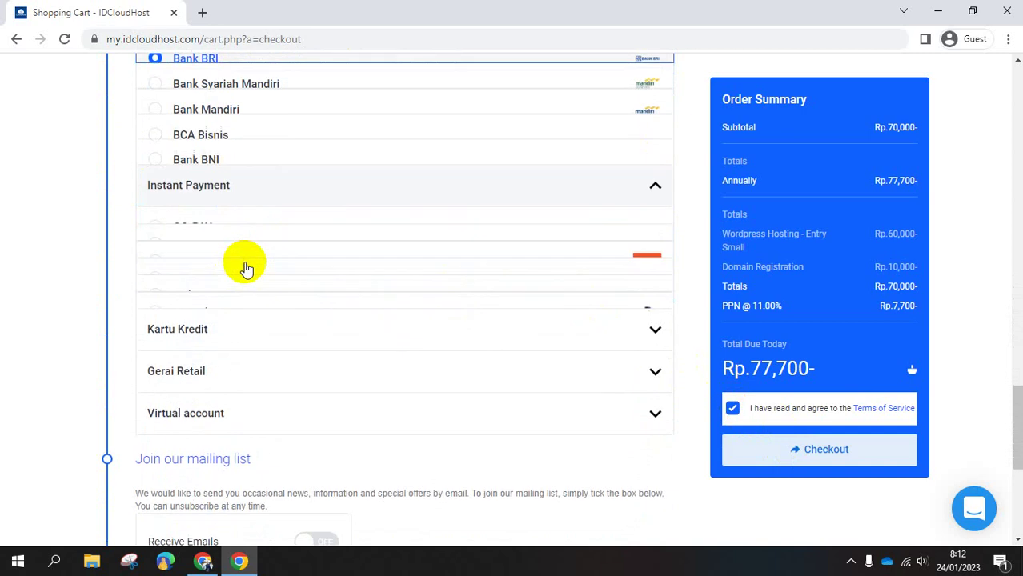
pyautogui.scroll(2, 240, 256)
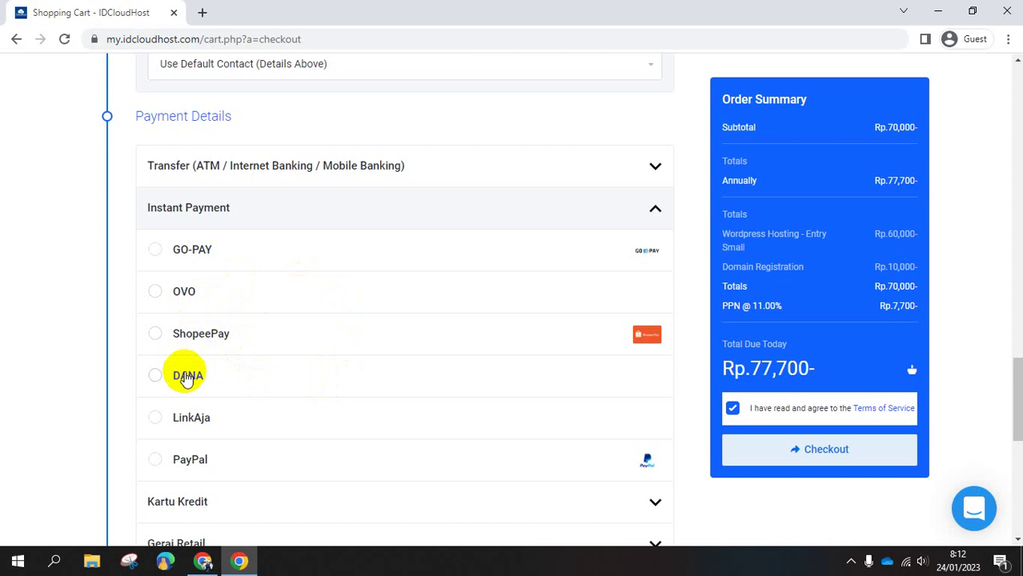
pyautogui.click(187, 379)
# - Submit the order with Checkout
pyautogui.scroll(-2, 521, 418)
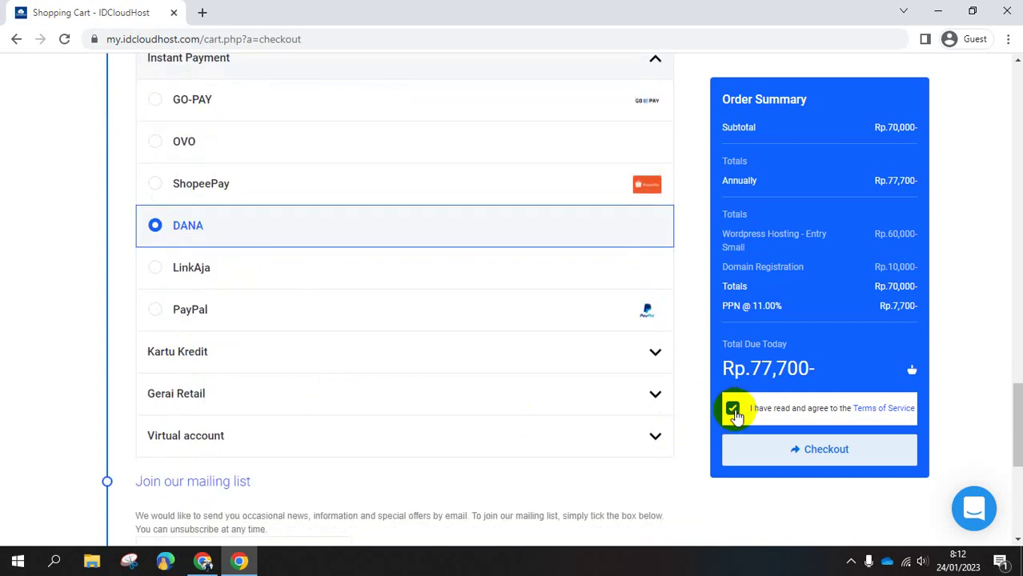
pyautogui.scroll(-1, 733, 414)
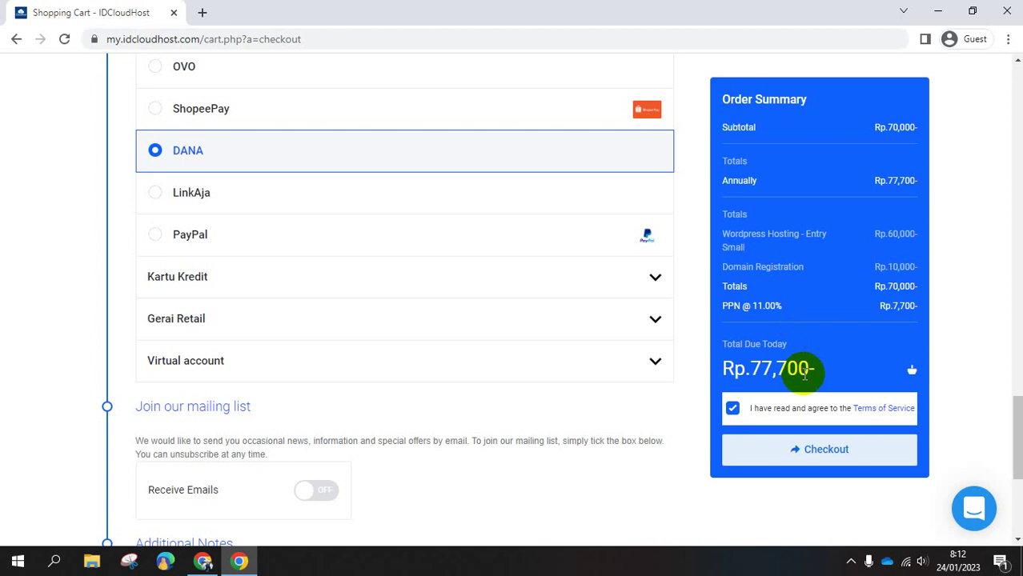
pyautogui.scroll(-1, 832, 348)
pyautogui.scroll(2, 832, 347)
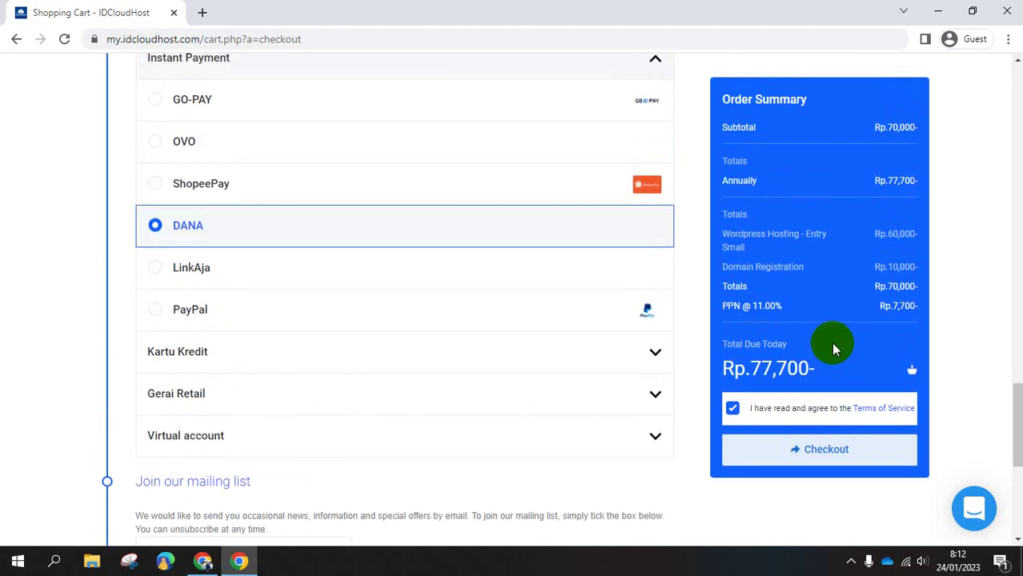
pyautogui.click(822, 441)
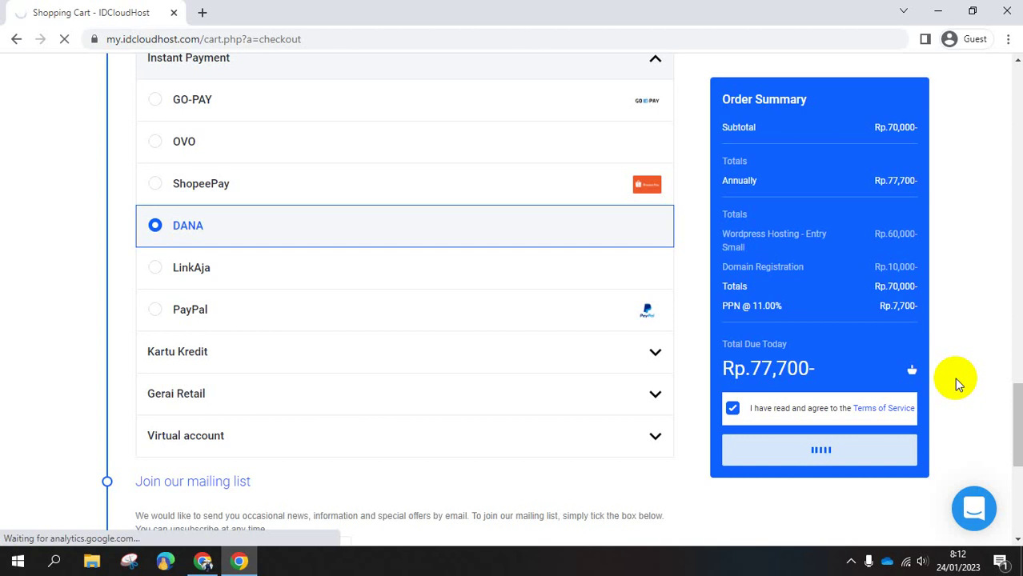
pyautogui.scroll(-4, 976, 357)
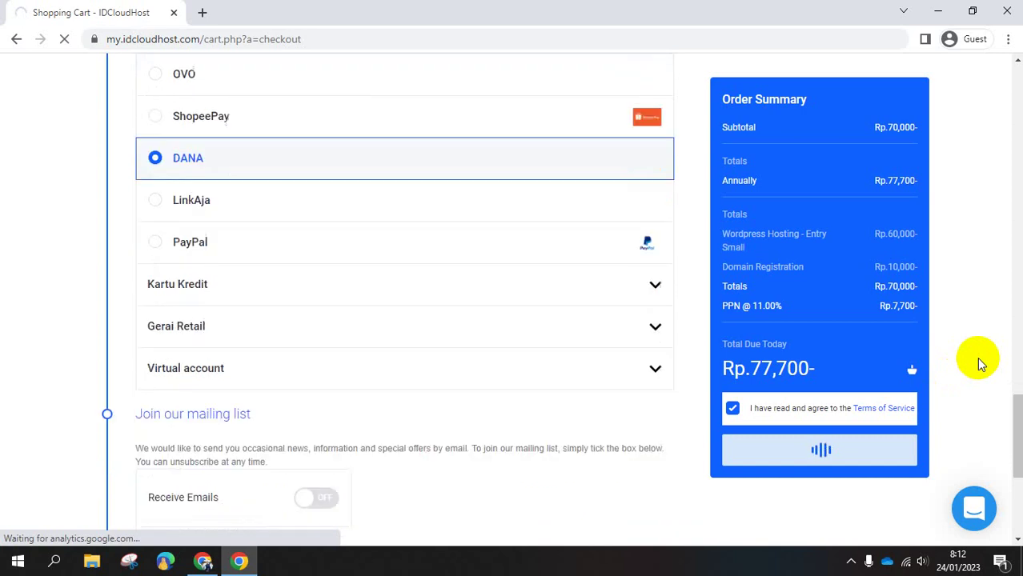
pyautogui.scroll(-1, 976, 357)
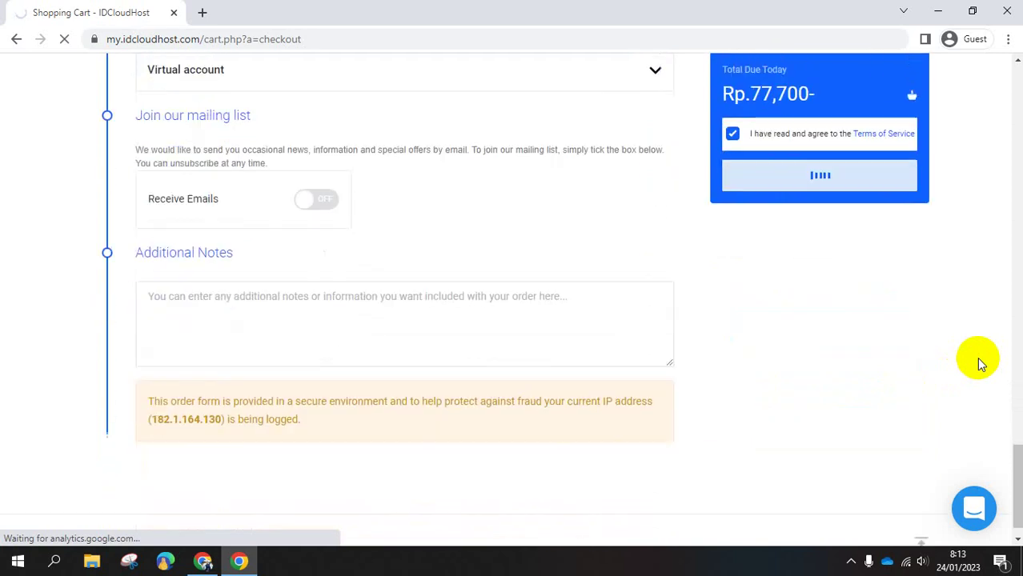
pyautogui.scroll(6, 977, 357)
pyautogui.scroll(4, 976, 357)
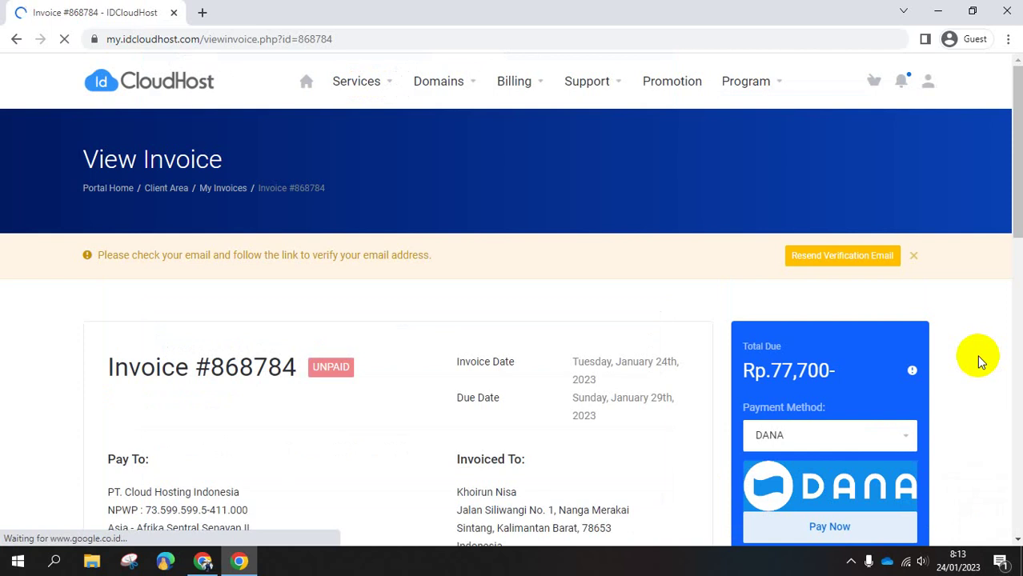
pyautogui.scroll(-3, 976, 354)
pyautogui.scroll(2, 976, 355)
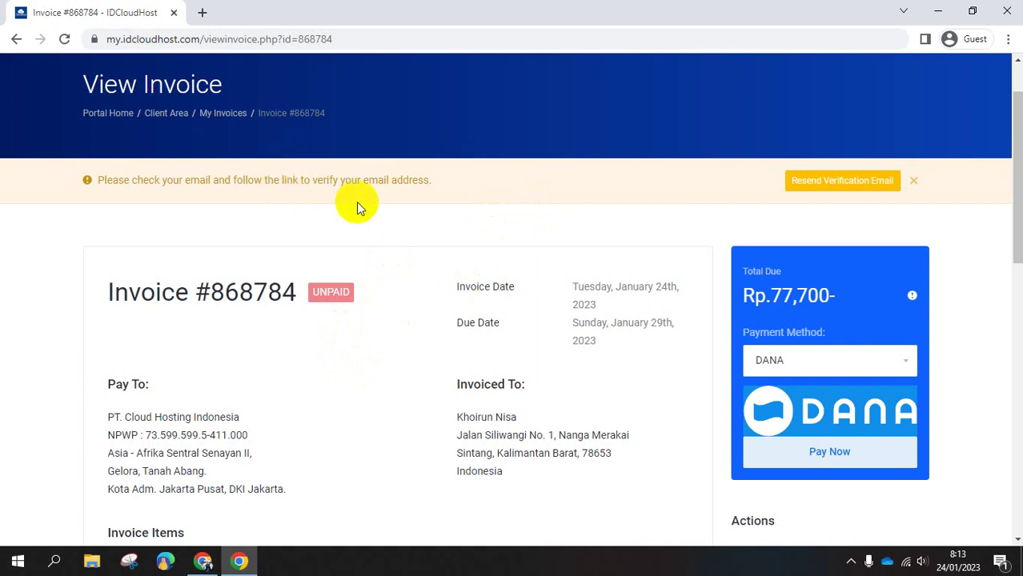
# - Open Gmail from the Google apps grid in the other browser window, closing the spare tab
pyautogui.click(203, 561)
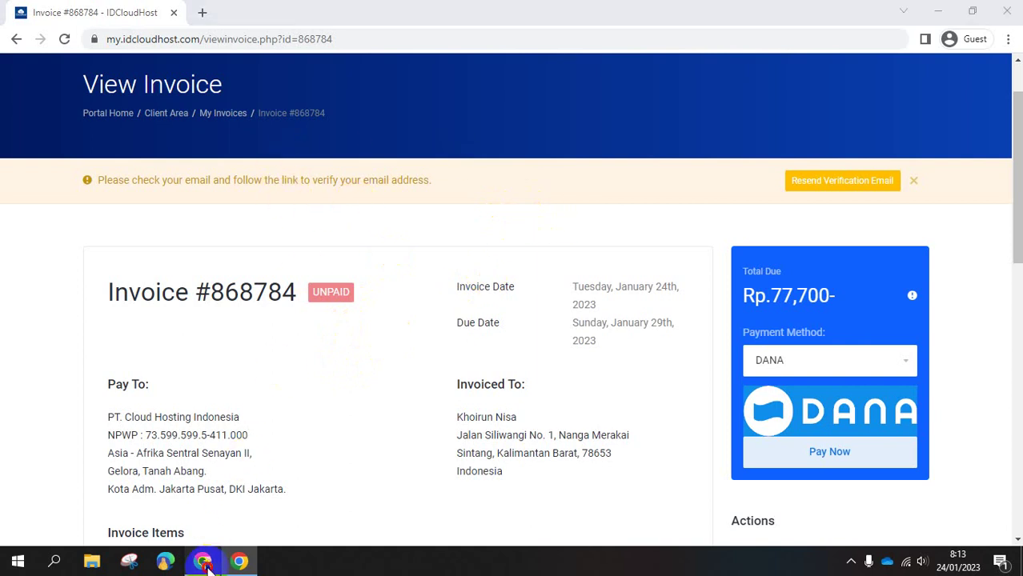
pyautogui.click(963, 75)
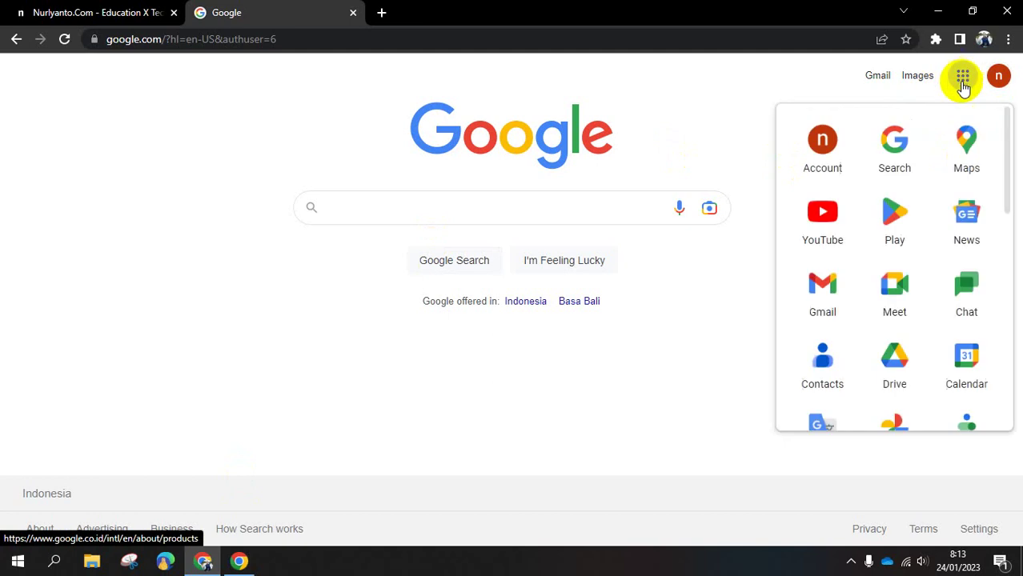
pyautogui.click(877, 75)
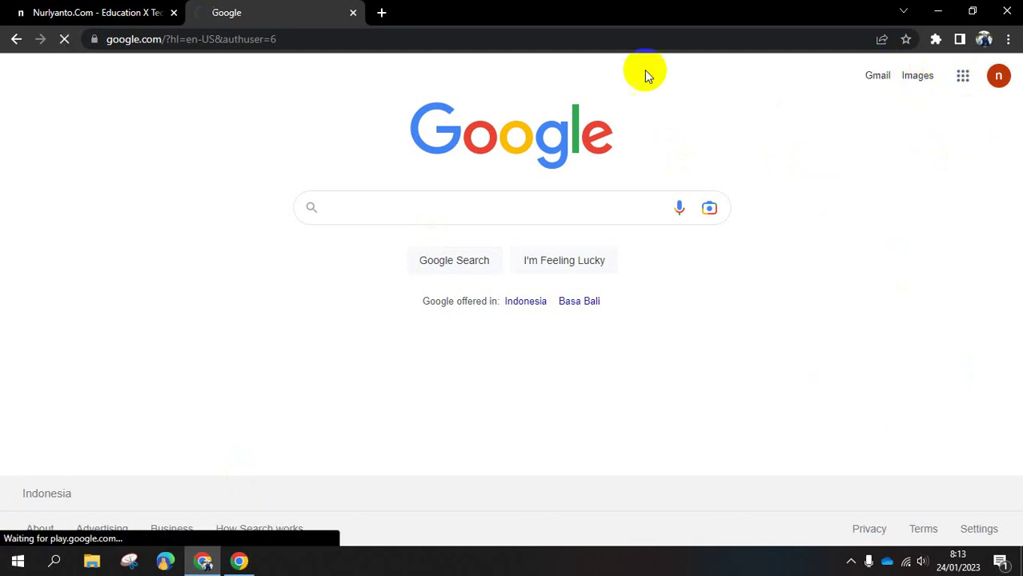
pyautogui.click(173, 12)
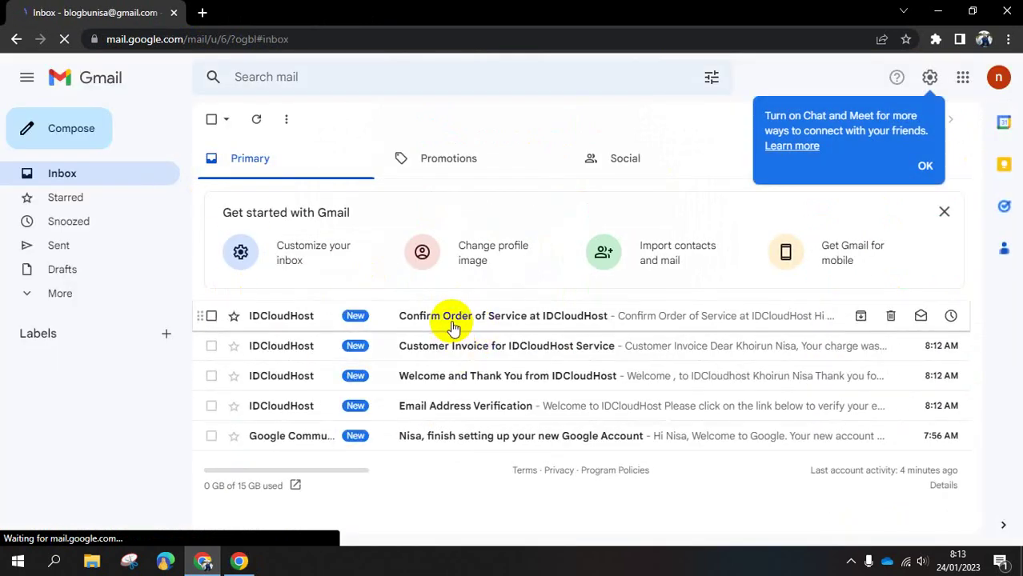
# - Verify the e-mail address from the 'Email Address Verification' message and return to the invoice
pyautogui.click(446, 408)
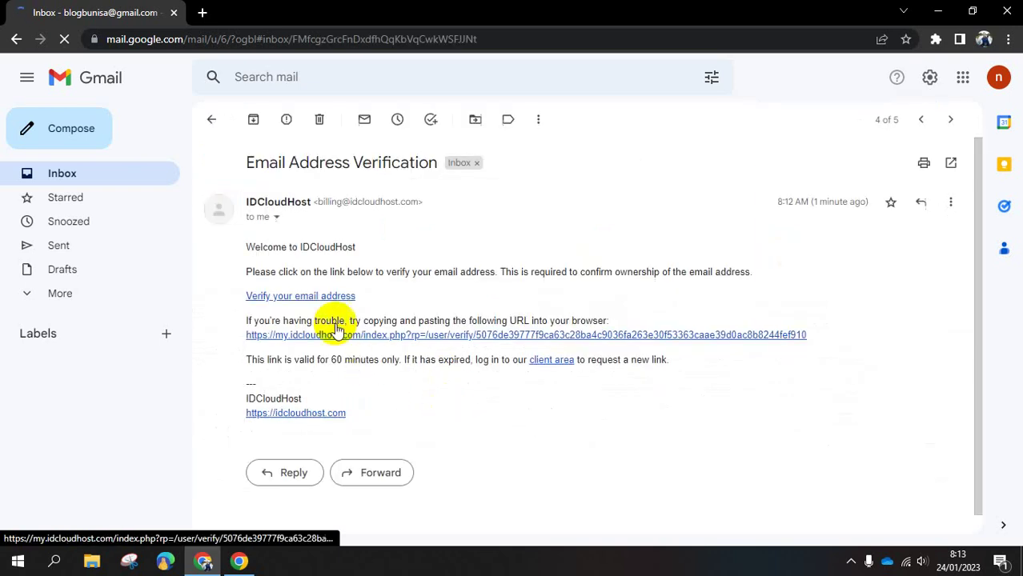
pyautogui.click(318, 297)
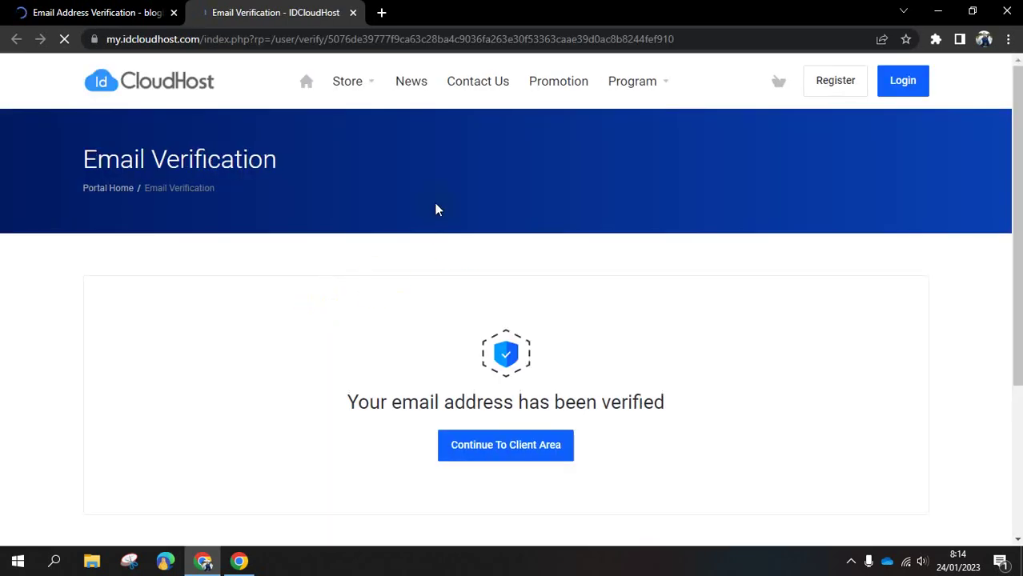
pyautogui.click(239, 561)
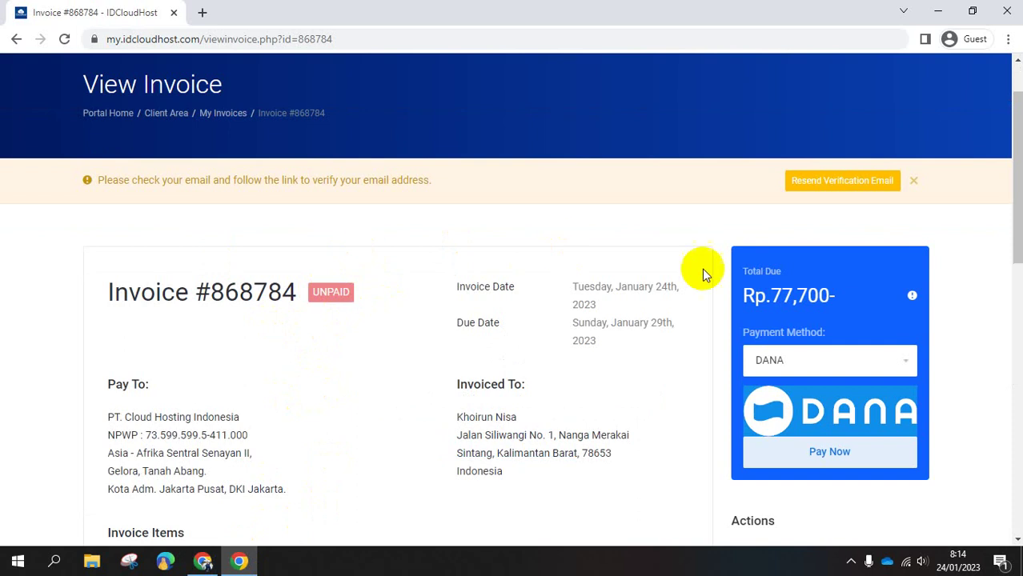
pyautogui.click(912, 181)
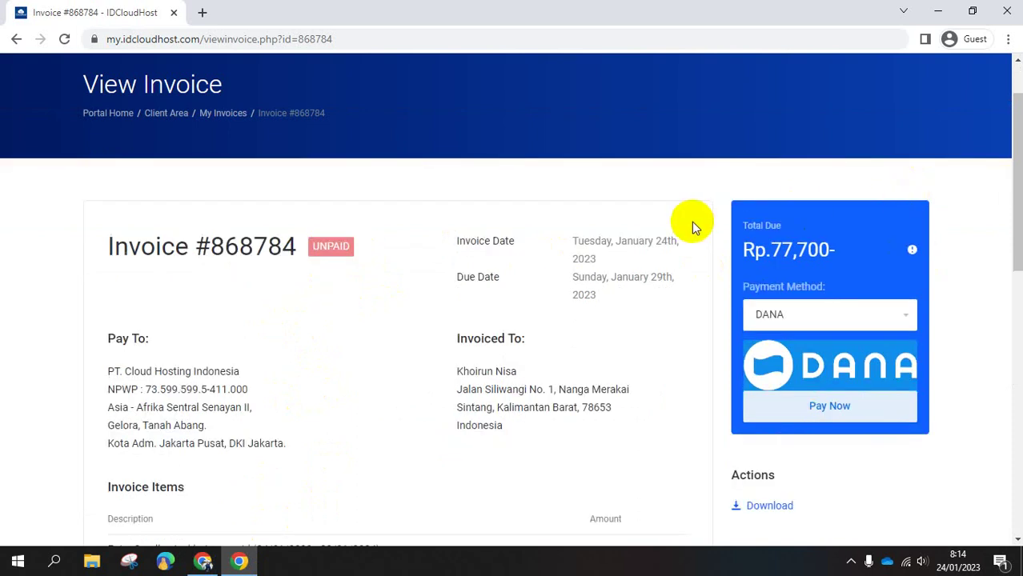
pyautogui.scroll(-2, 688, 222)
pyautogui.scroll(2, 702, 254)
pyautogui.click(867, 324)
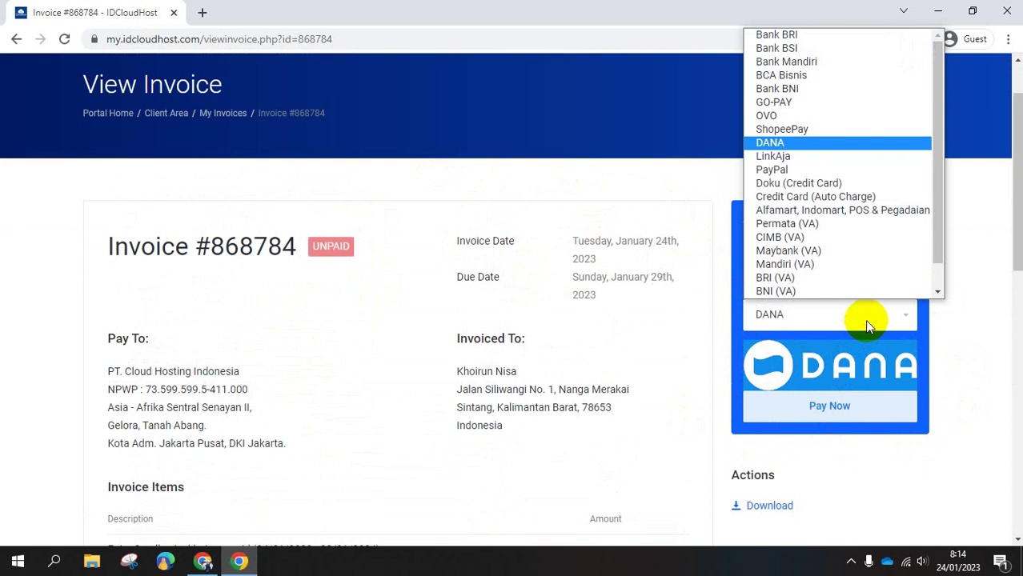
pyautogui.click(880, 322)
pyautogui.click(880, 322)
pyautogui.click(881, 322)
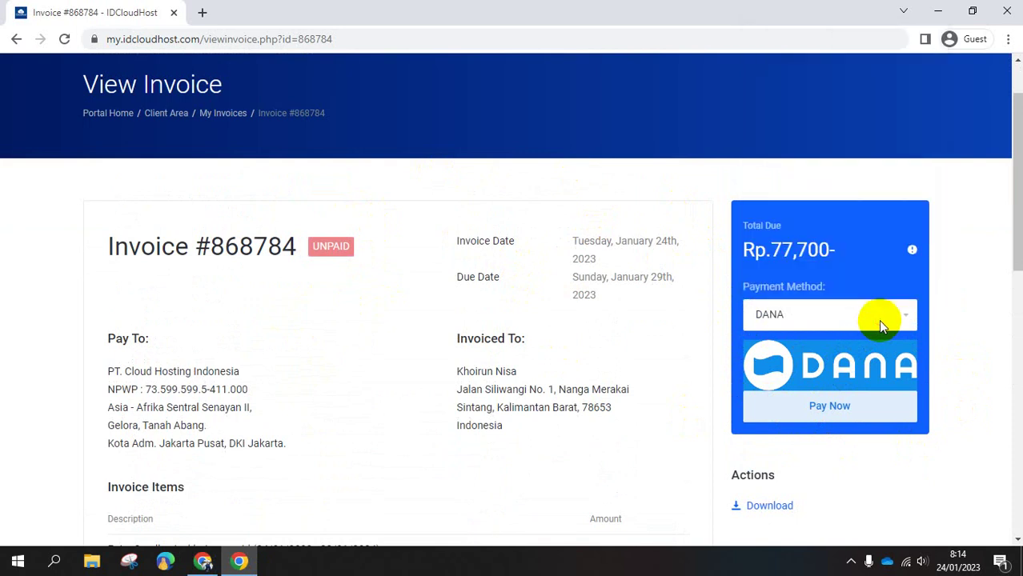
pyautogui.click(832, 413)
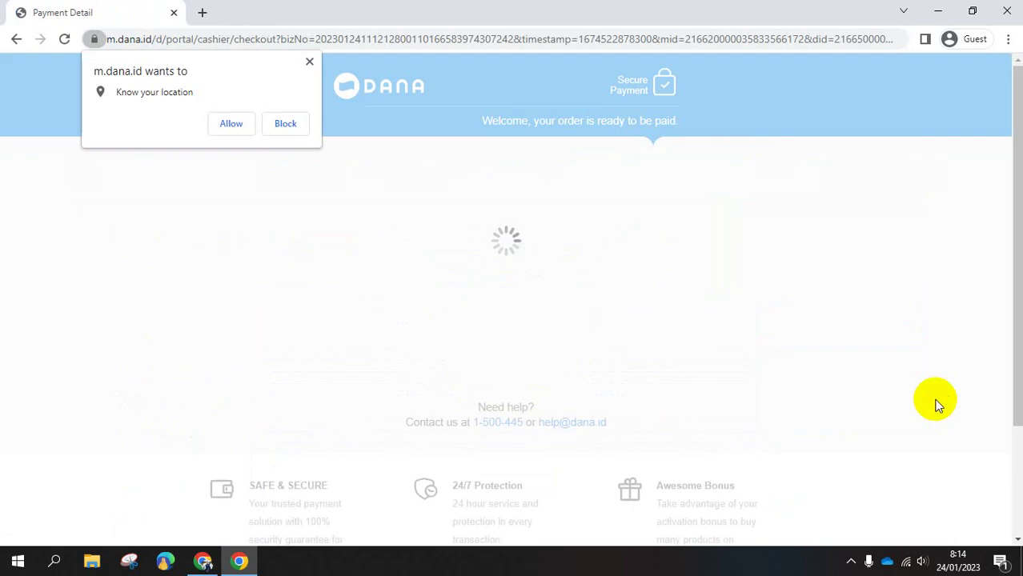
# - Allow location, log in with the DANA phone number (one digit corrected), PIN and SMS code
pyautogui.click(234, 125)
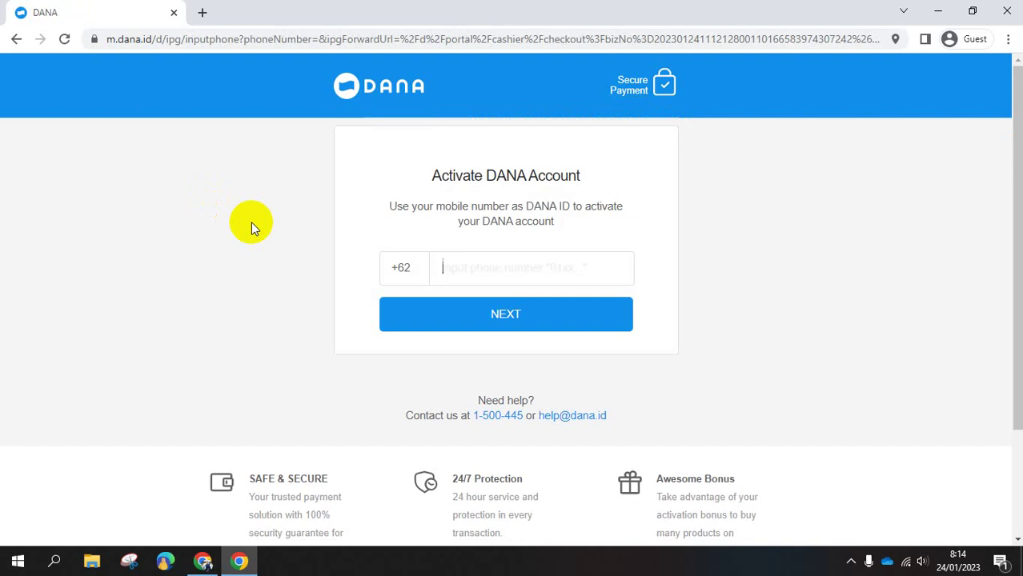
pyautogui.click(480, 269)
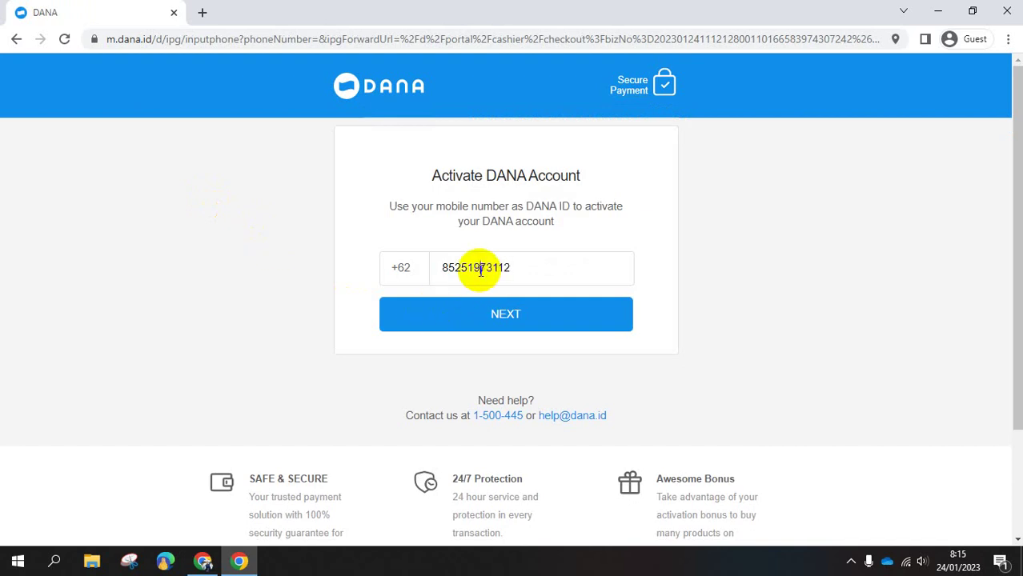
pyautogui.press('BackSpace')
pyautogui.write('9')
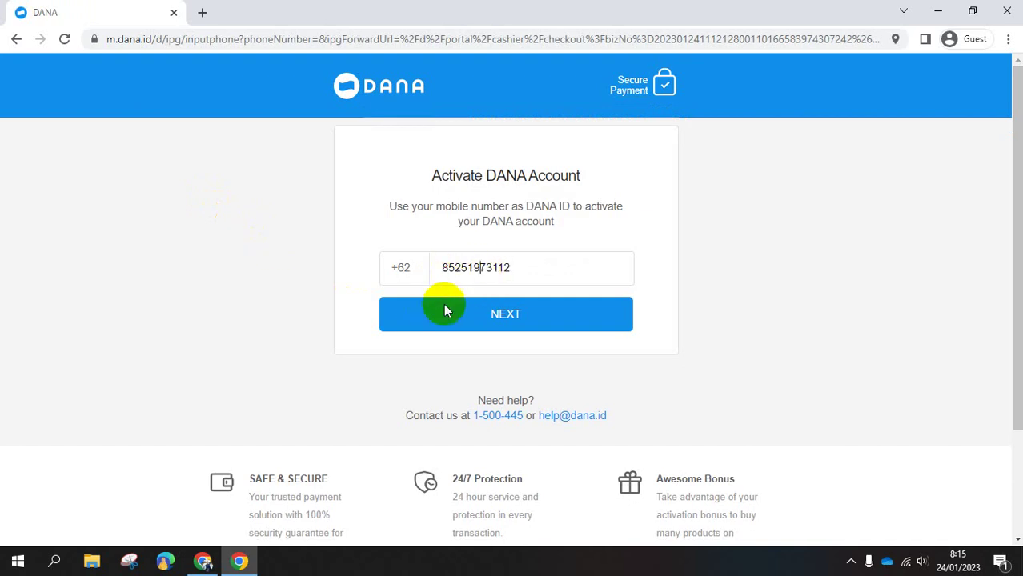
pyautogui.click(466, 308)
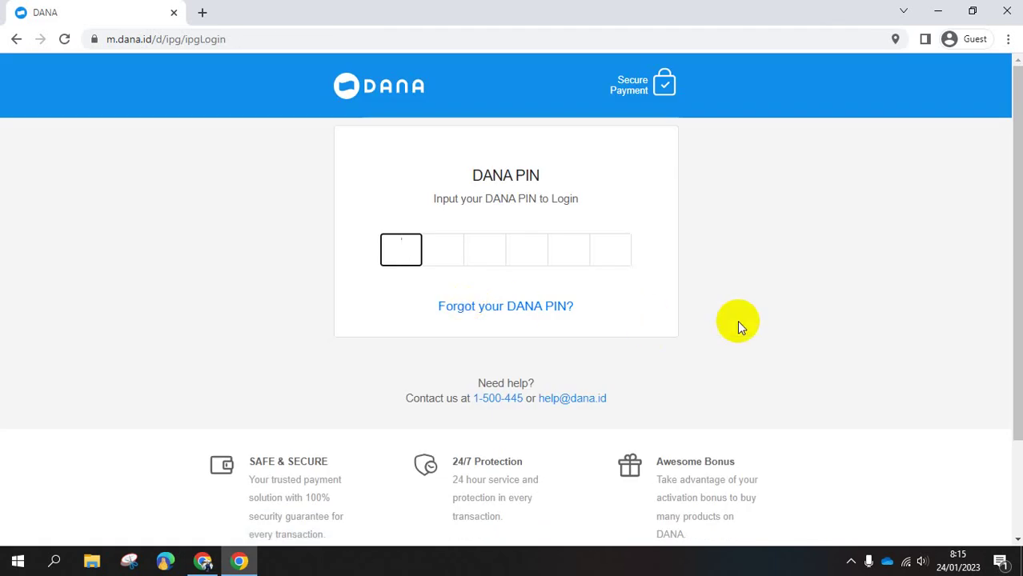
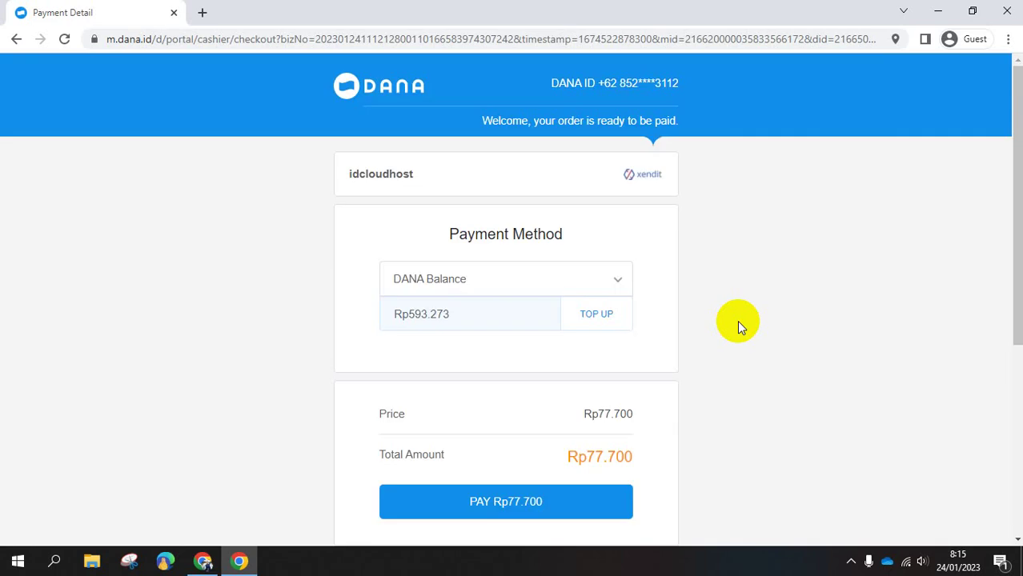
# - Pay Rp77.700 from the DANA balance, confirm with the PIN, and acknowledge the success screen
pyautogui.scroll(-2, 737, 324)
pyautogui.scroll(2, 632, 338)
pyautogui.scroll(-1, 650, 338)
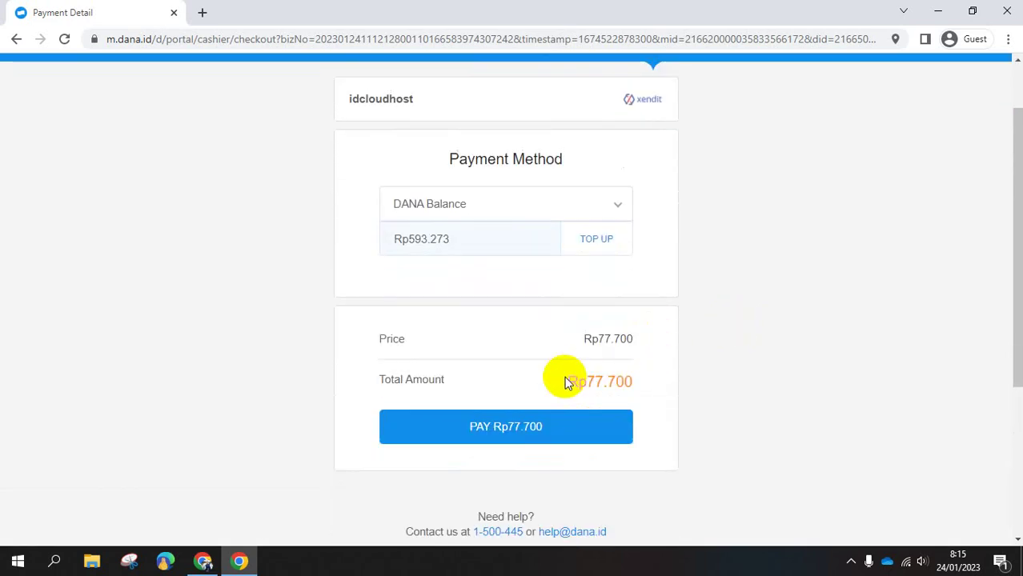
pyautogui.click(525, 425)
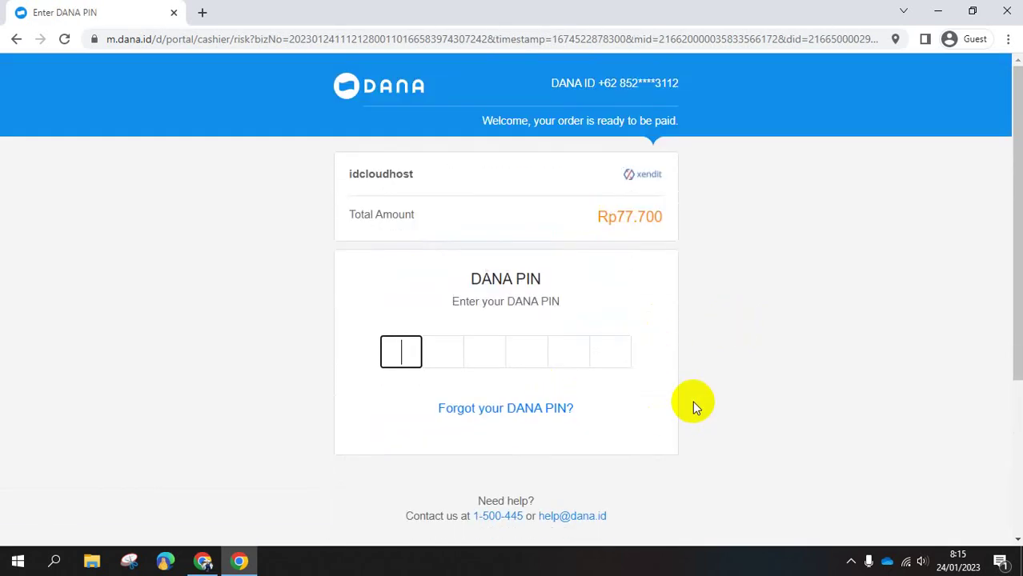
pyautogui.write('***')
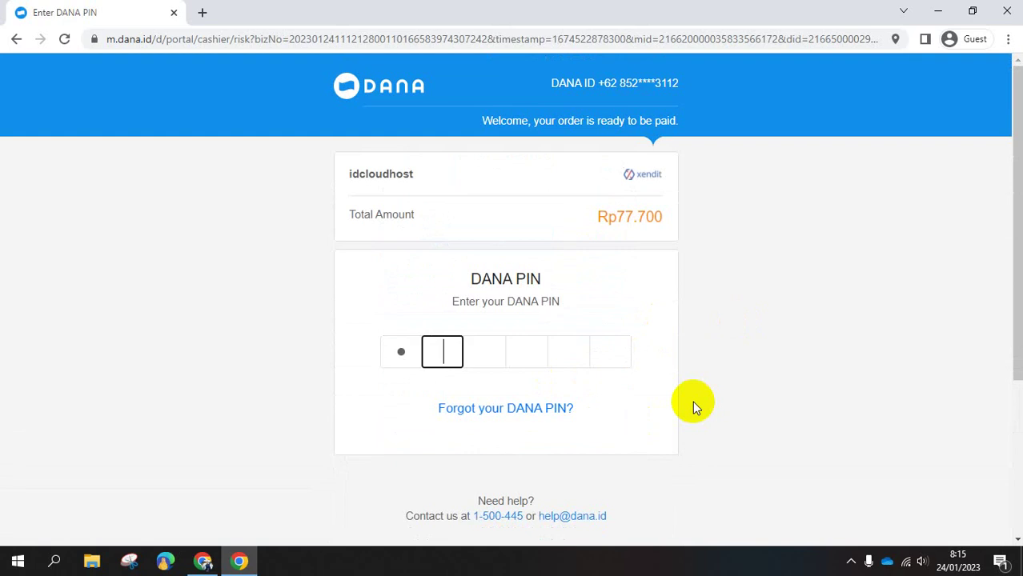
pyautogui.write('***')
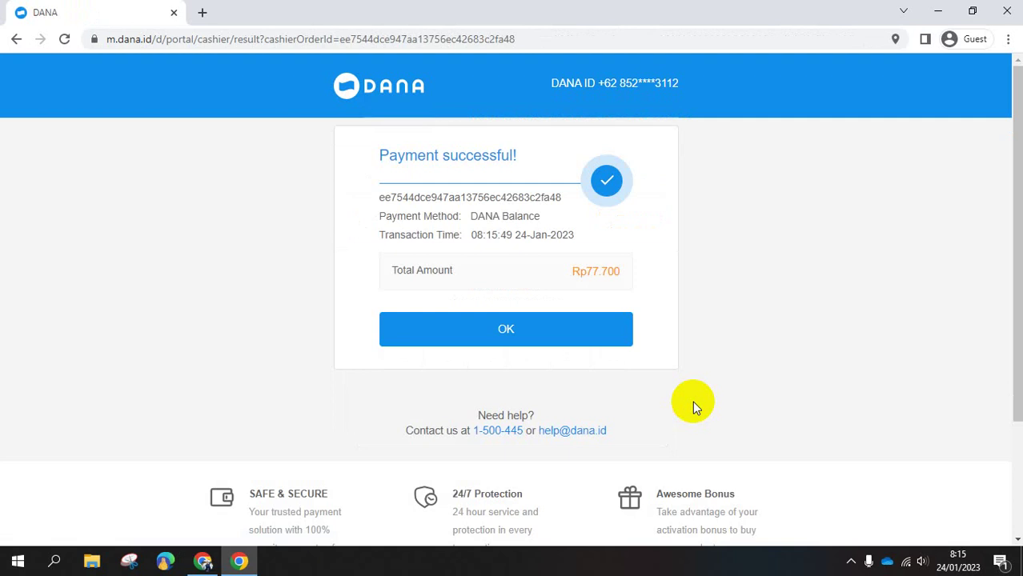
pyautogui.click(505, 331)
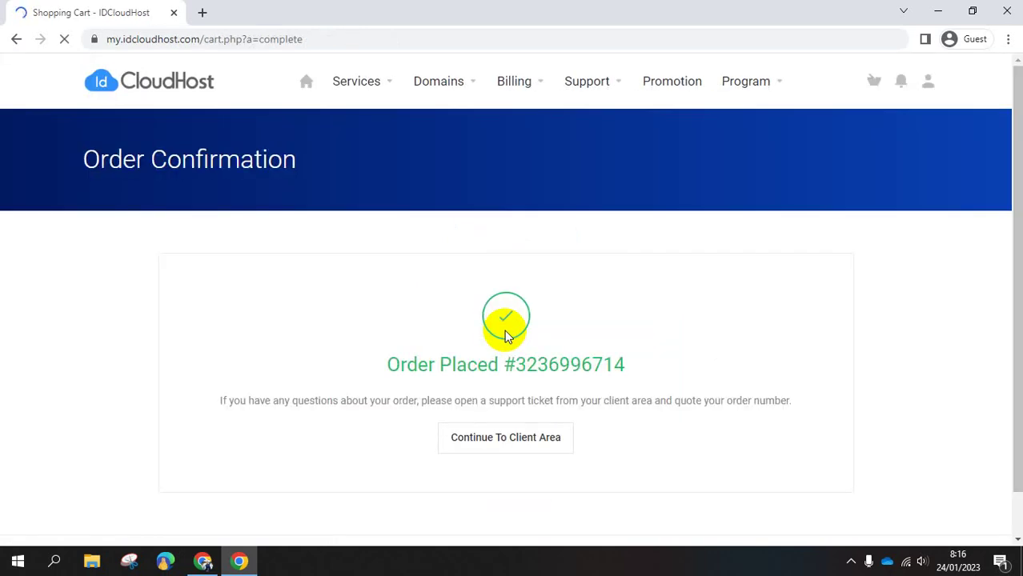
# - Look through the My Products & Services list, then the My Domains list
pyautogui.click(362, 85)
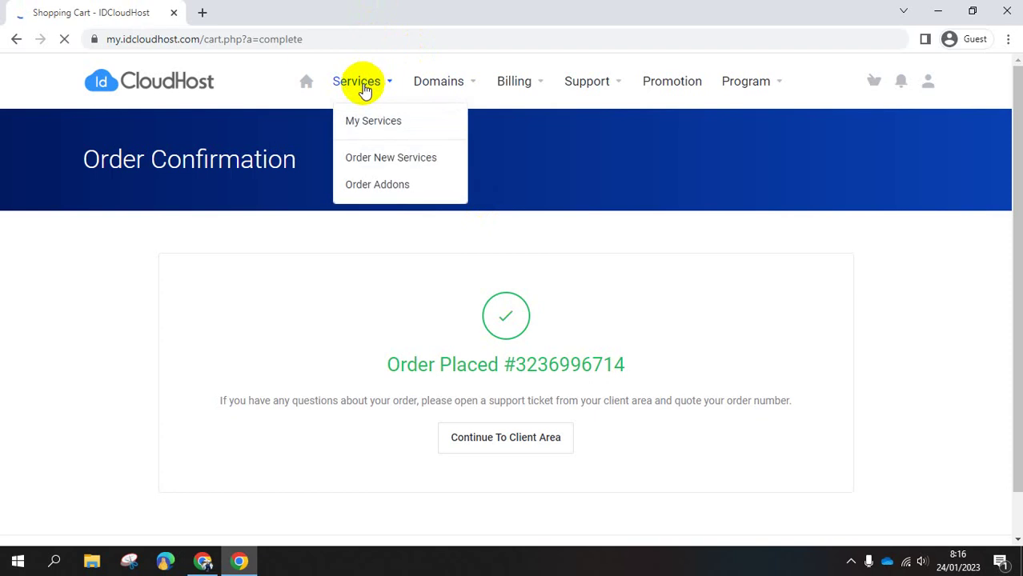
pyautogui.click(360, 122)
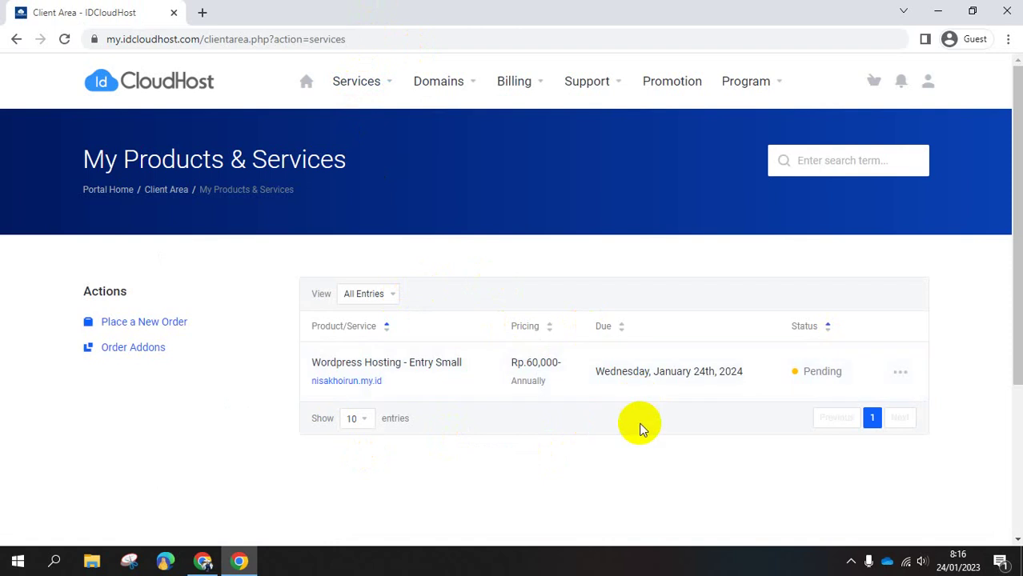
pyautogui.moveTo(439, 86)
pyautogui.click(438, 121)
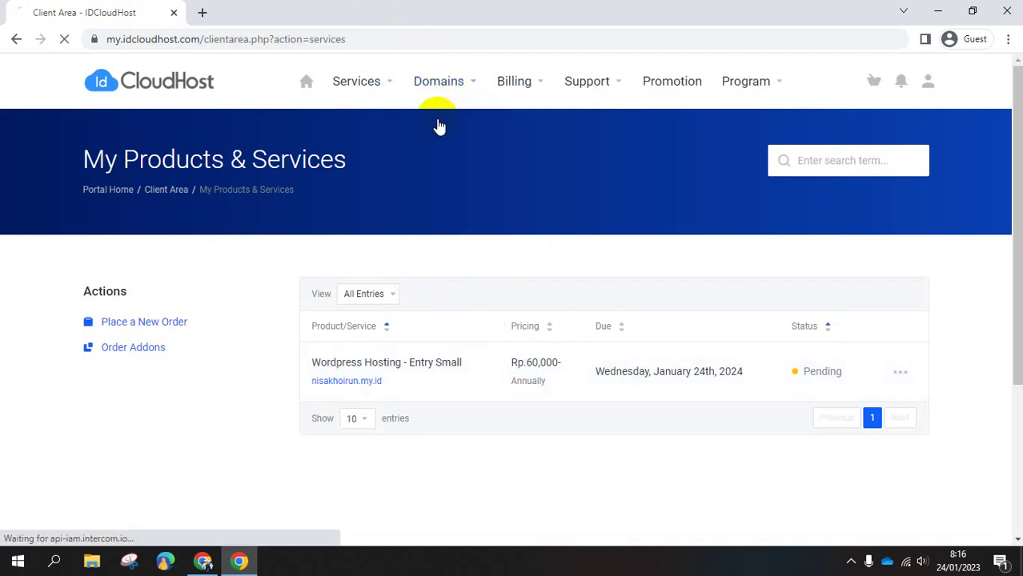
pyautogui.click(447, 212)
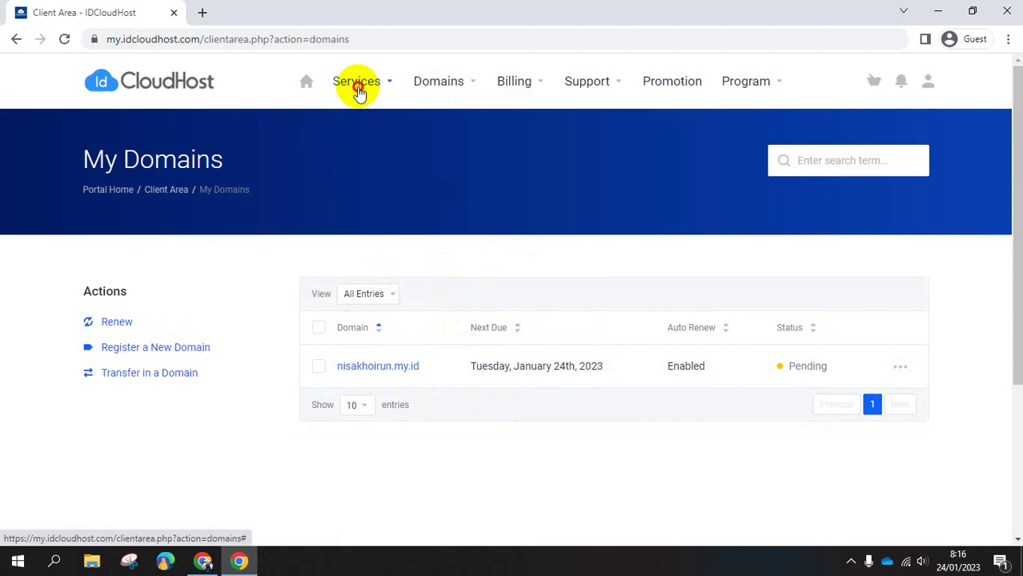
# - Return to My Products & Services and open the Wordpress Hosting - Entry Small details
pyautogui.moveTo(358, 88)
pyautogui.click(372, 121)
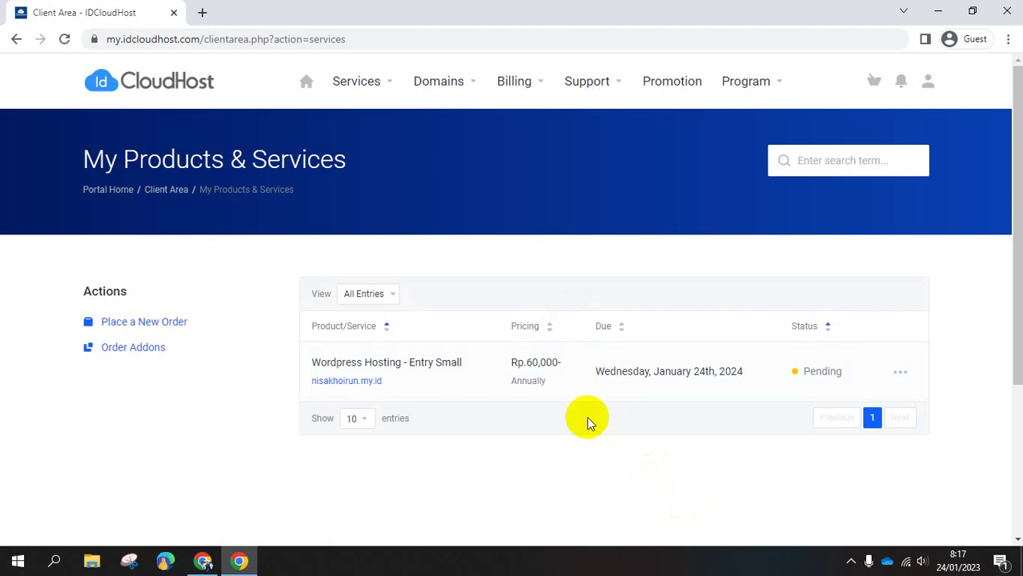
pyautogui.click(384, 88)
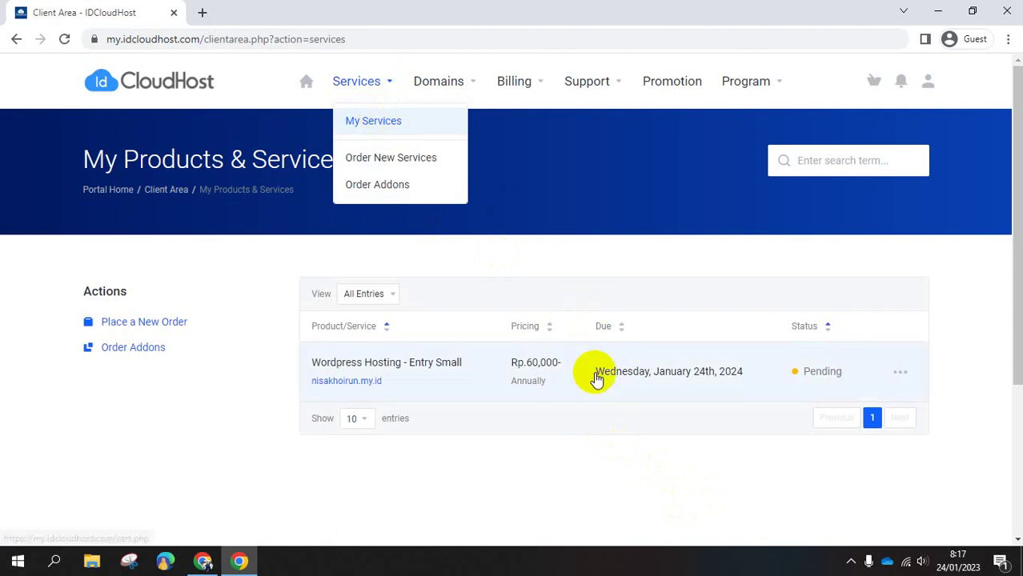
pyautogui.click(571, 373)
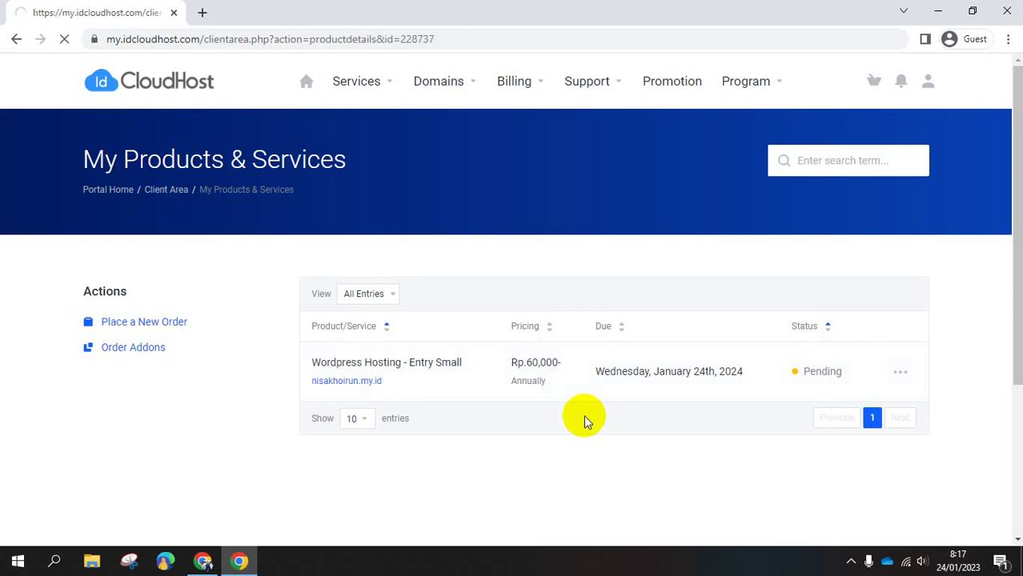
pyautogui.scroll(-5, 605, 394)
pyautogui.scroll(5, 605, 394)
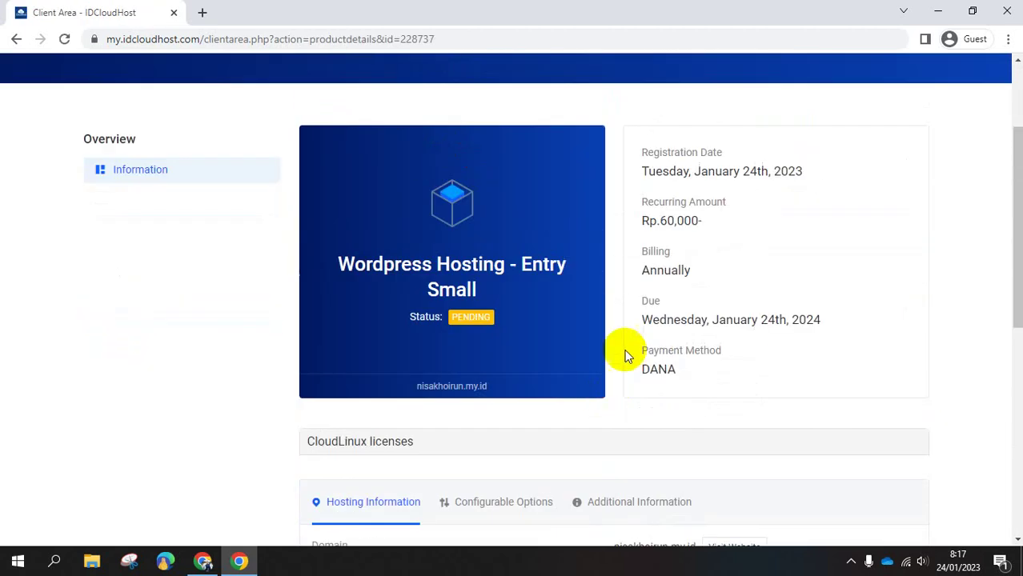
pyautogui.scroll(-5, 576, 342)
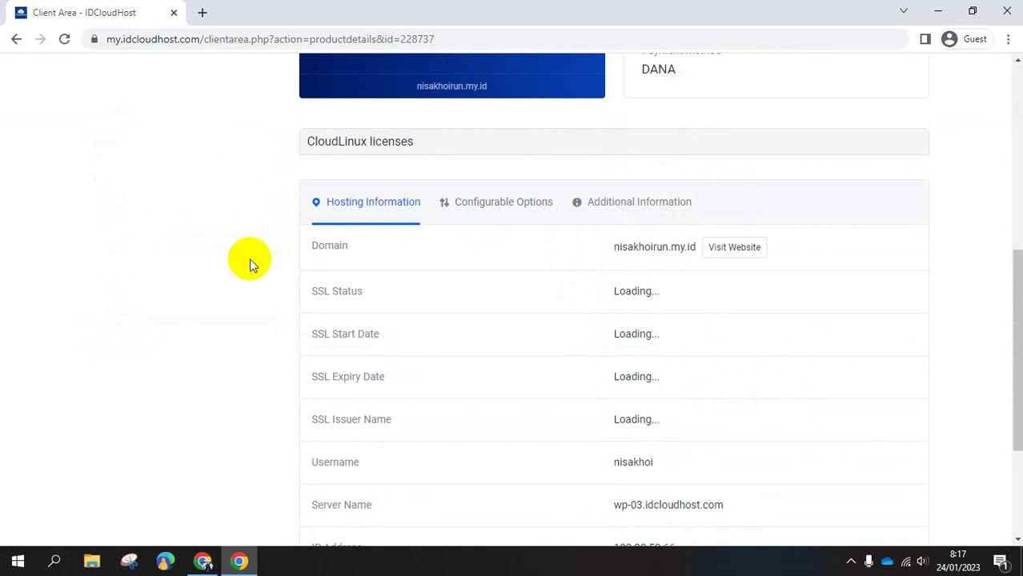
pyautogui.scroll(-2, 365, 235)
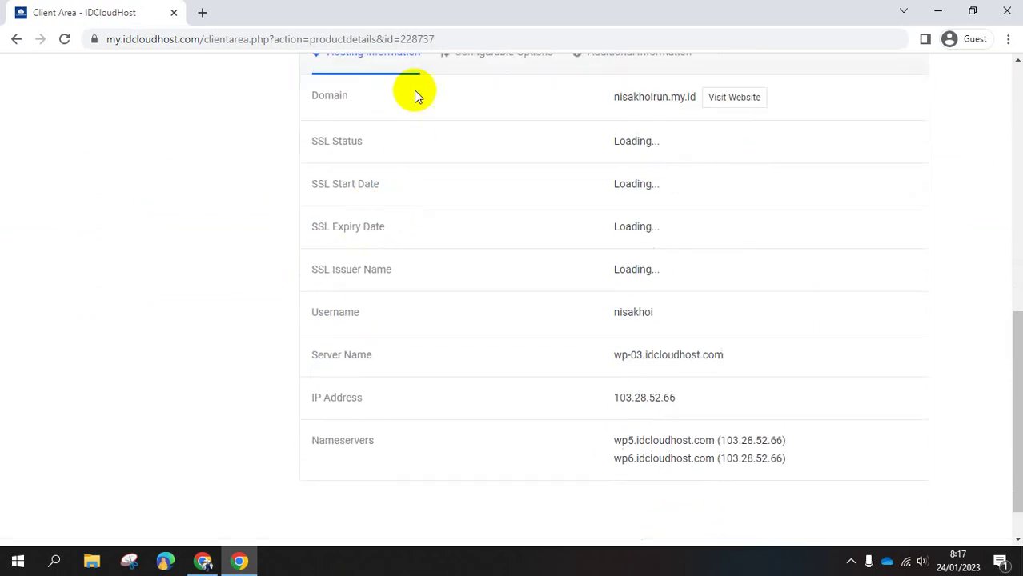
pyautogui.scroll(-1, 376, 240)
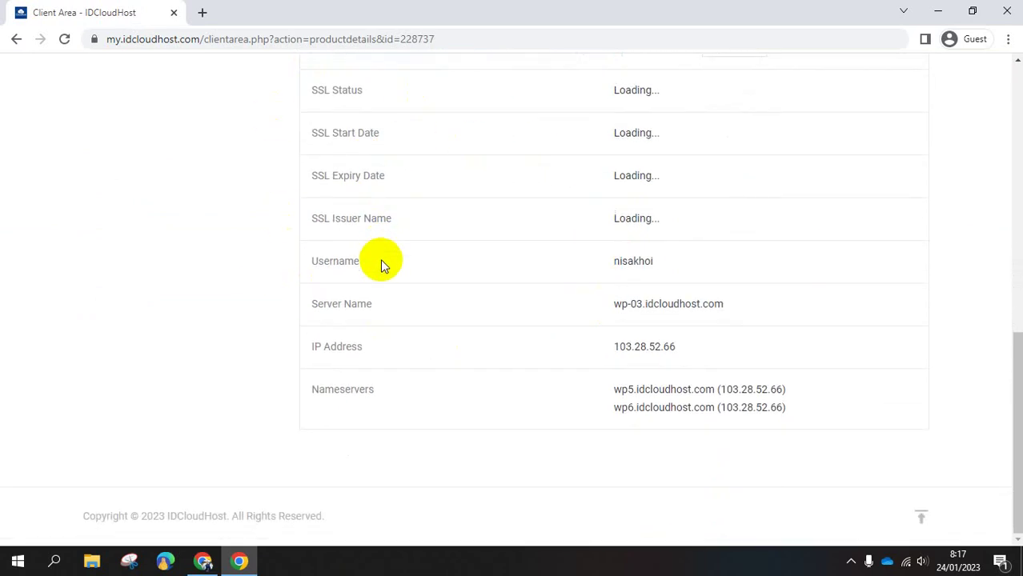
pyautogui.scroll(7, 411, 320)
pyautogui.scroll(-3, 411, 315)
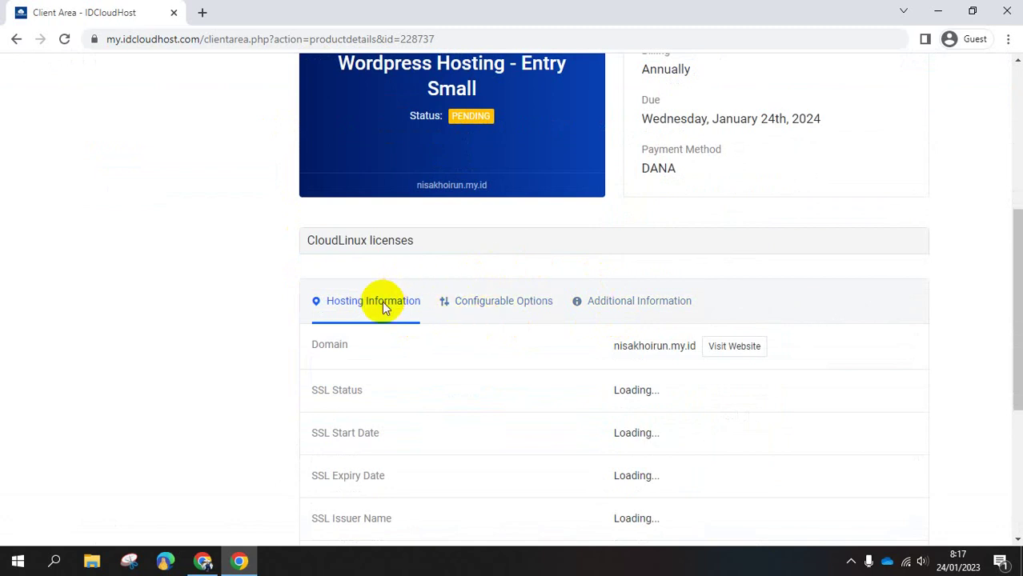
pyautogui.scroll(2, 384, 306)
pyautogui.scroll(-3, 393, 322)
pyautogui.click(475, 240)
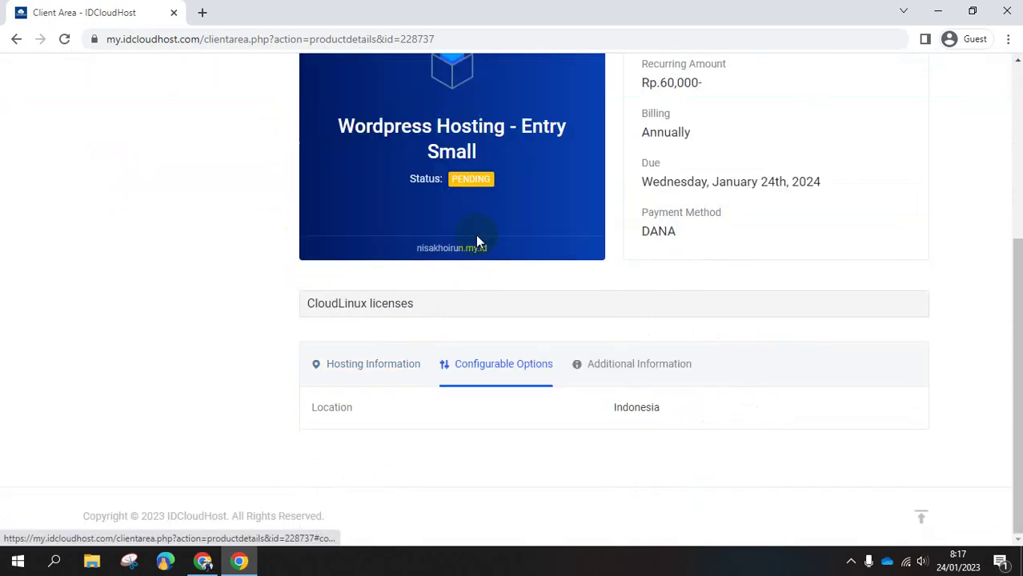
pyautogui.click(600, 366)
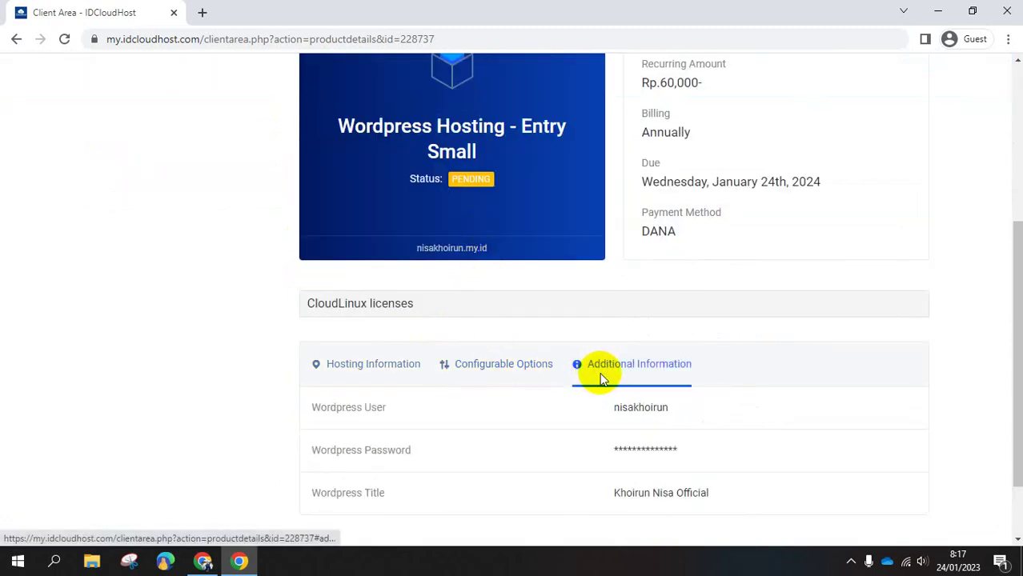
pyautogui.scroll(-1, 600, 373)
pyautogui.click(388, 280)
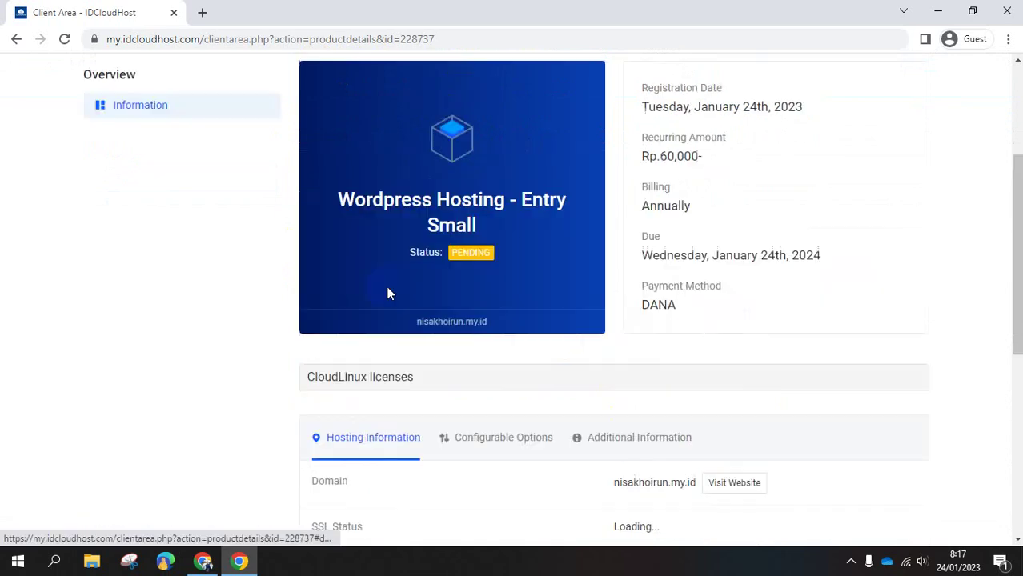
pyautogui.scroll(3, 482, 219)
pyautogui.scroll(-7, 348, 266)
pyautogui.scroll(-2, 348, 265)
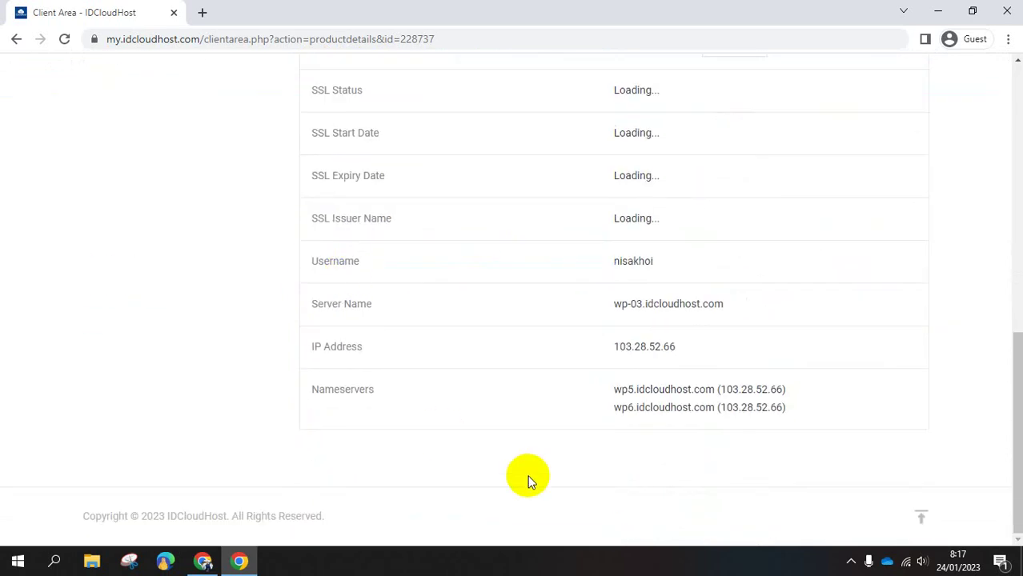
pyautogui.scroll(5, 484, 281)
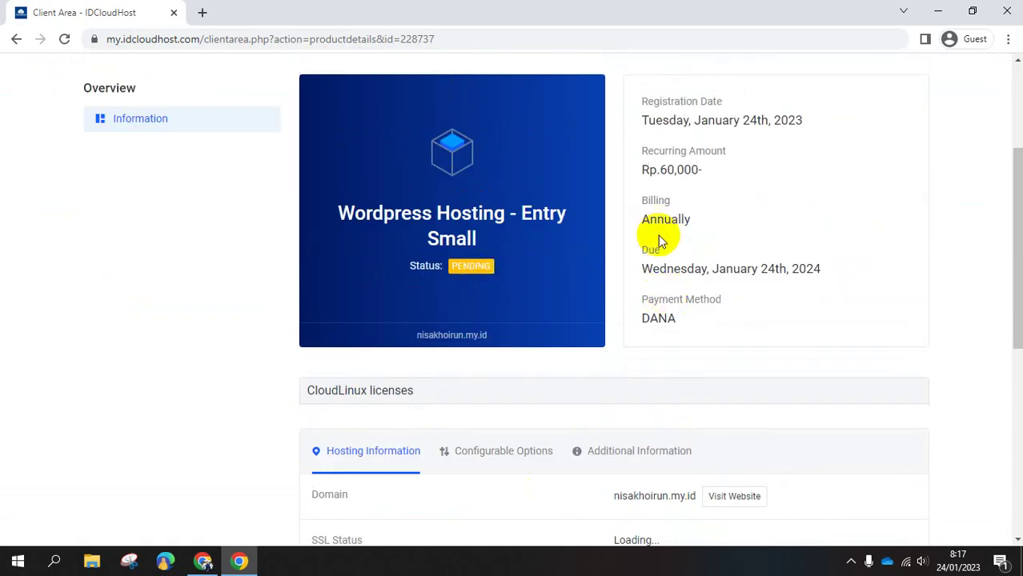
pyautogui.scroll(-2, 466, 345)
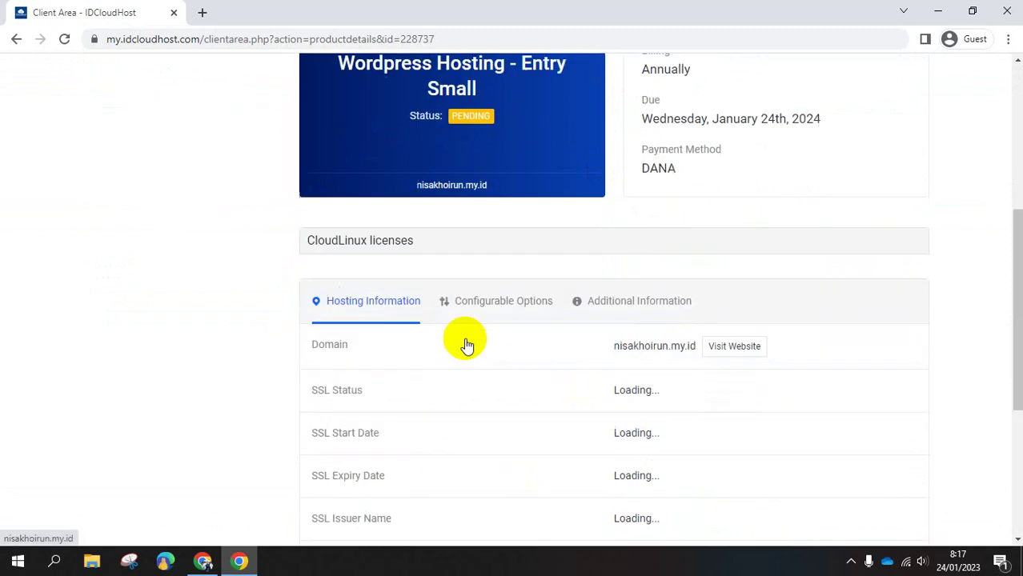
pyautogui.click(472, 301)
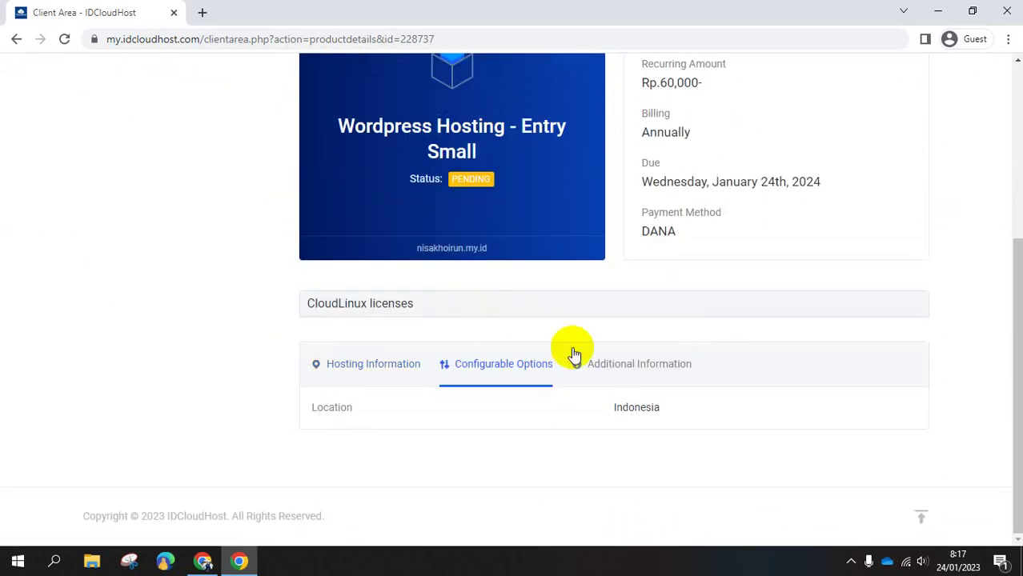
pyautogui.click(606, 364)
pyautogui.scroll(-2, 614, 365)
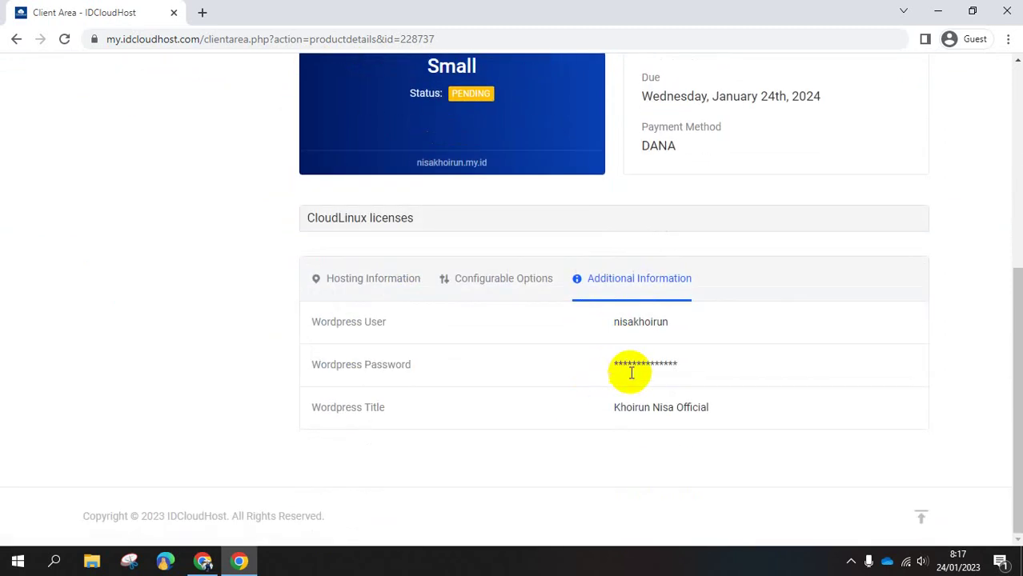
pyautogui.click(349, 288)
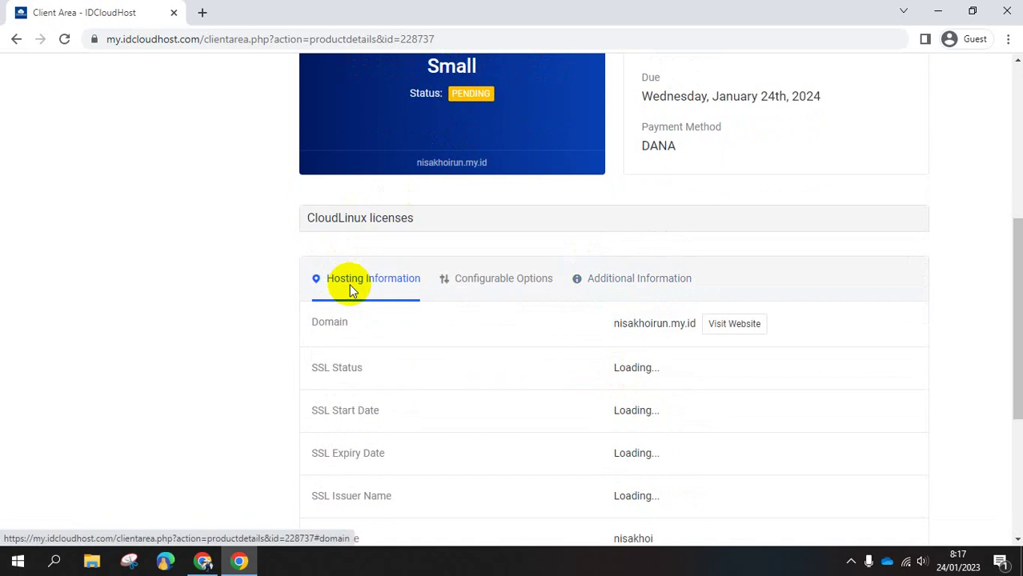
pyautogui.scroll(-4, 349, 290)
pyautogui.scroll(4, 349, 290)
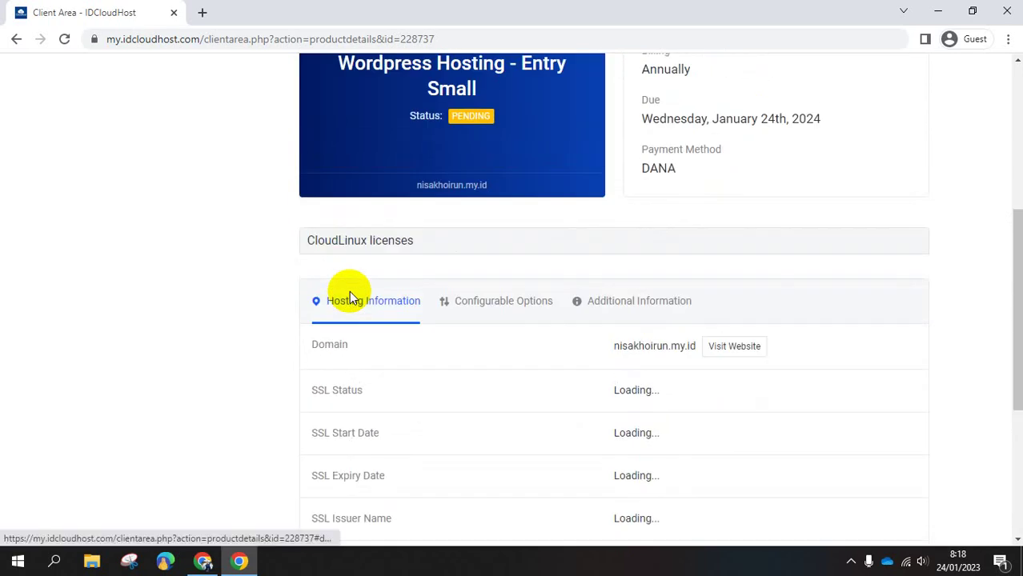
pyautogui.click(726, 352)
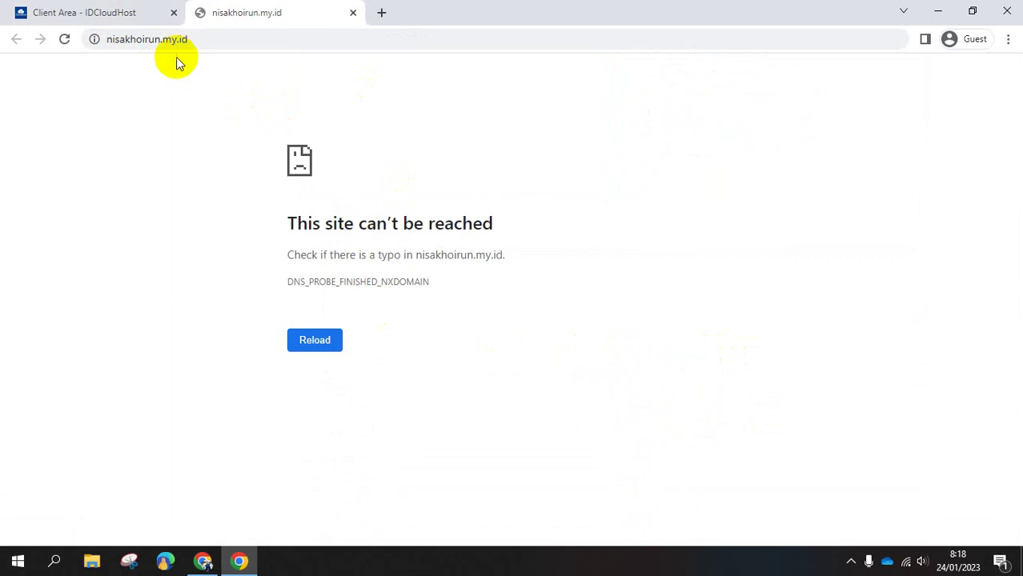
pyautogui.click(125, 12)
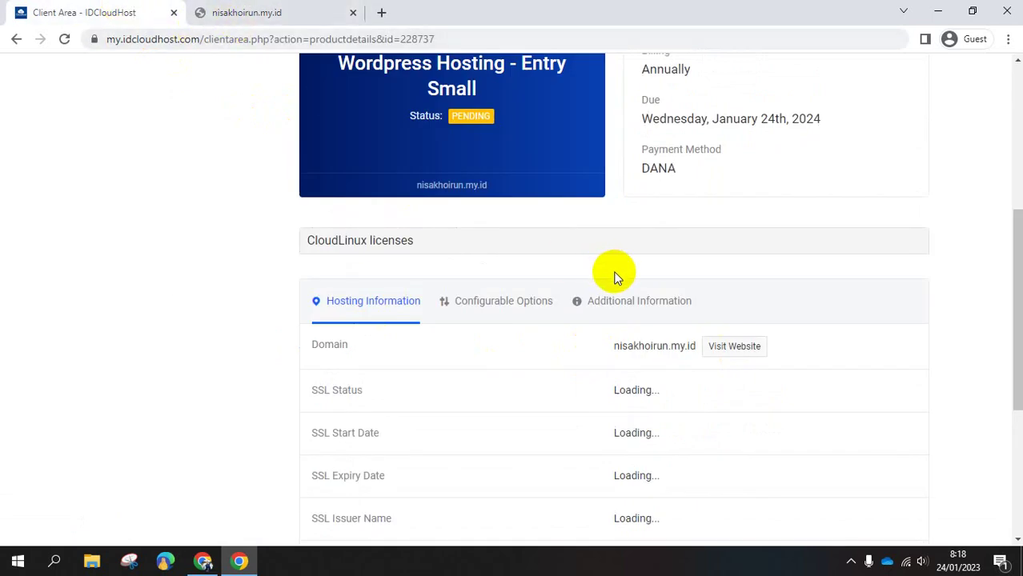
pyautogui.scroll(-5, 674, 335)
pyautogui.scroll(10, 678, 272)
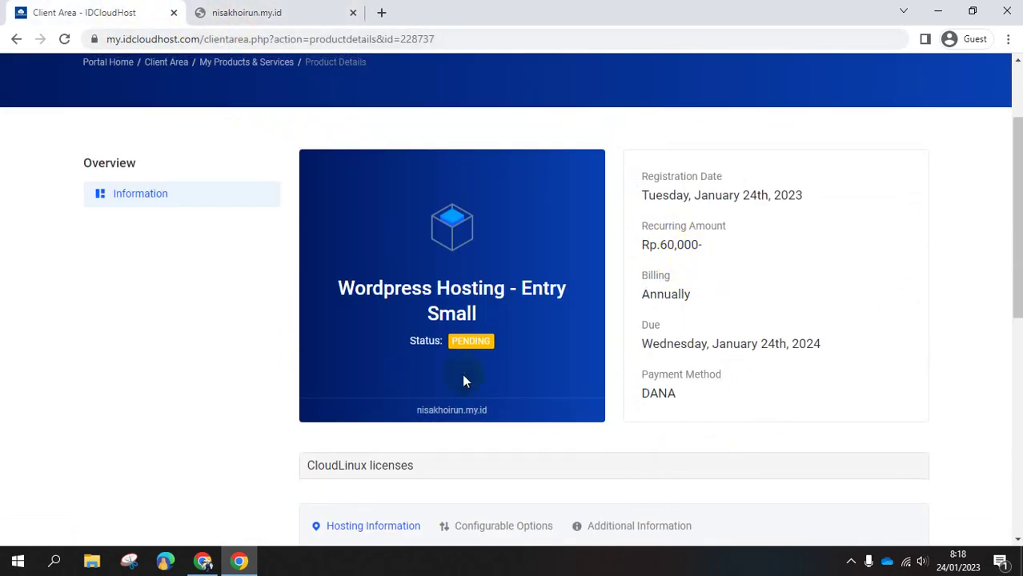
# - Highlight the service's PENDING status and reload the product details page
pyautogui.moveTo(462, 374); pyautogui.dragTo(446, 352)
pyautogui.scroll(2, 446, 352)
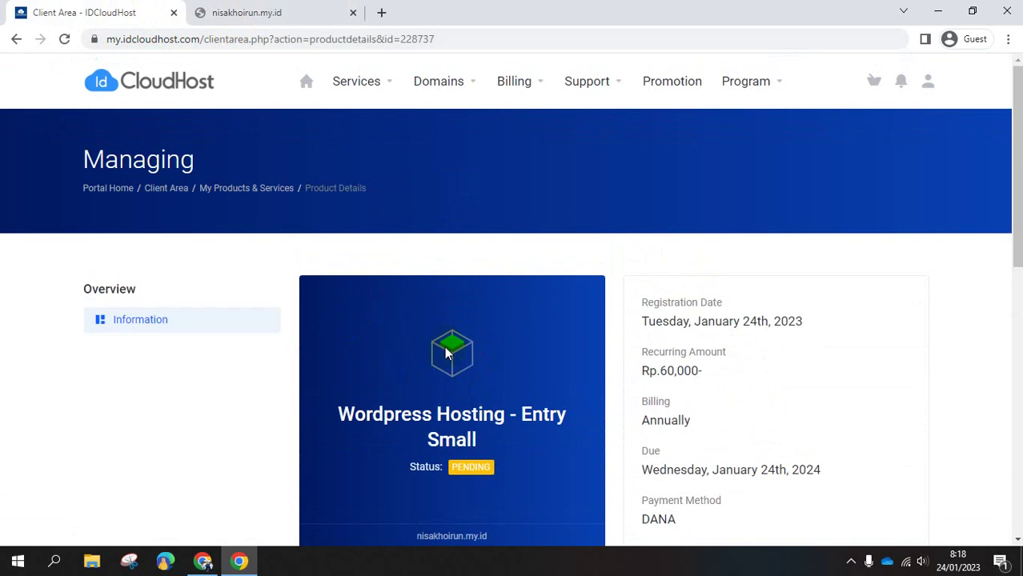
pyautogui.scroll(-4, 445, 352)
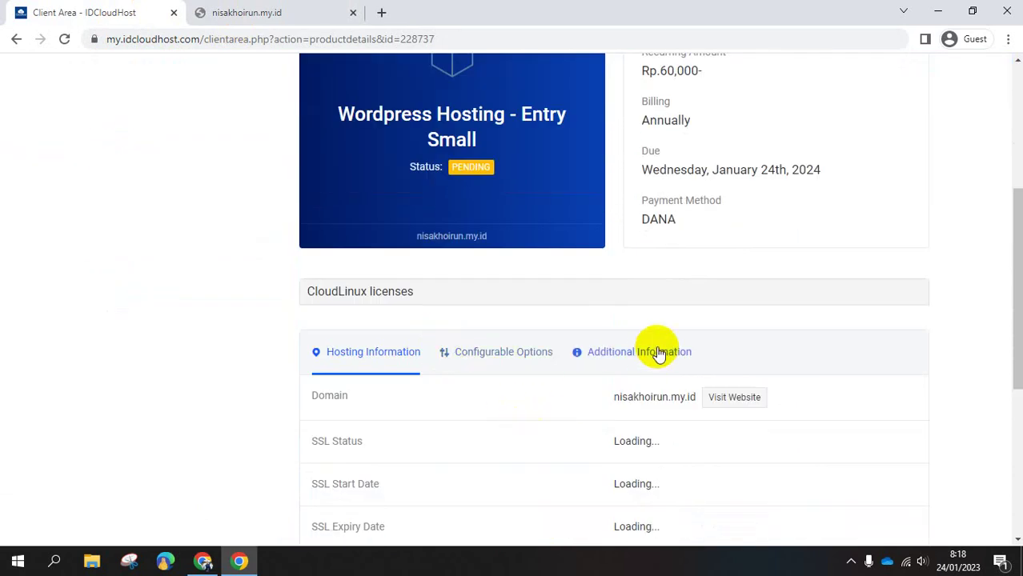
pyautogui.scroll(1, 657, 350)
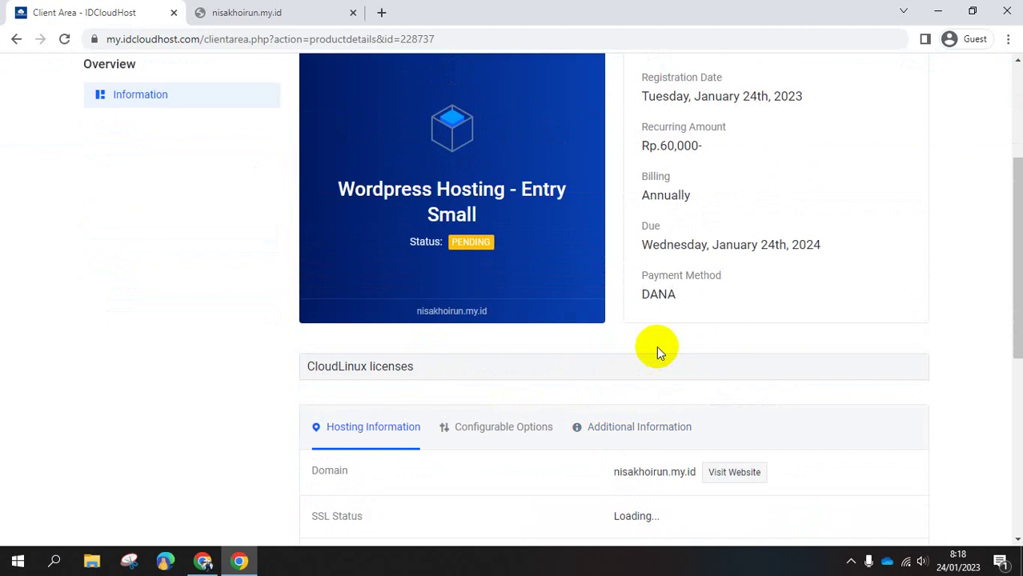
pyautogui.scroll(-3, 656, 346)
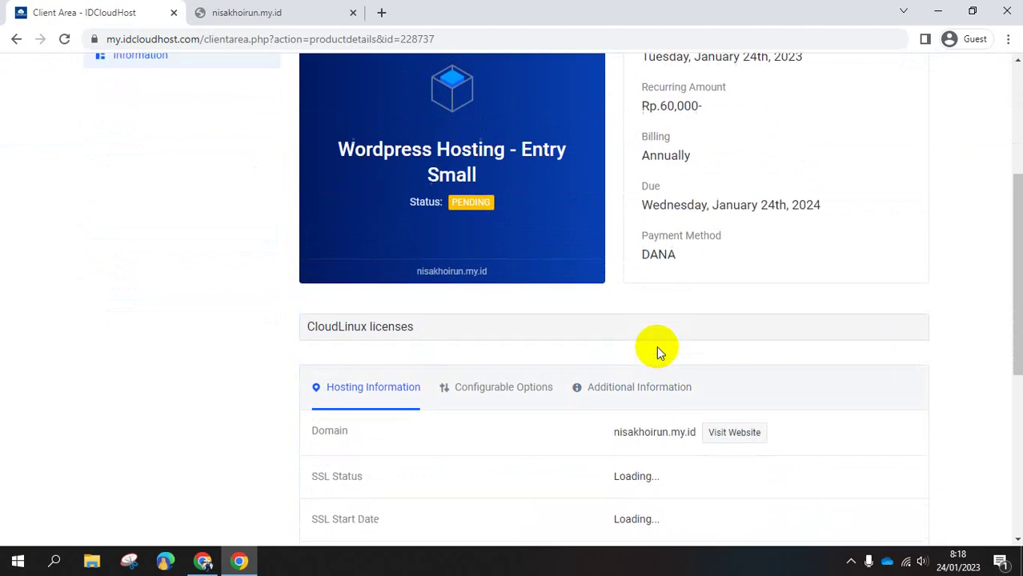
pyautogui.scroll(6, 305, 217)
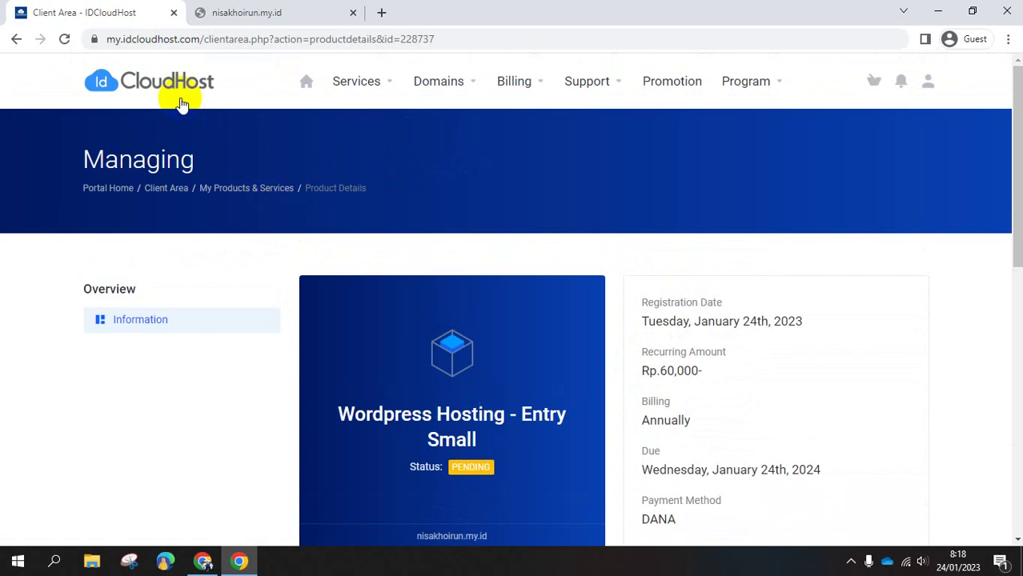
pyautogui.click(65, 39)
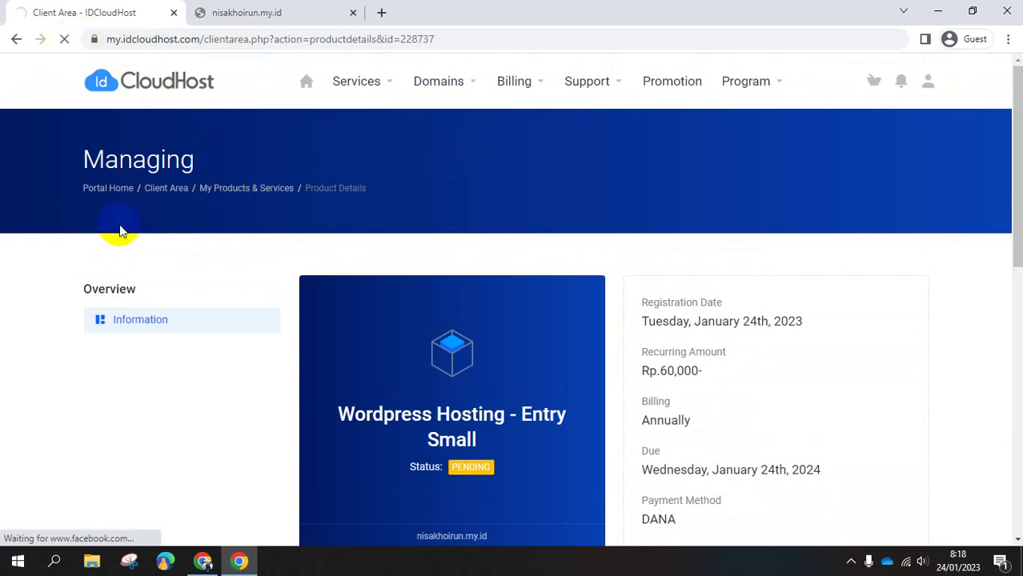